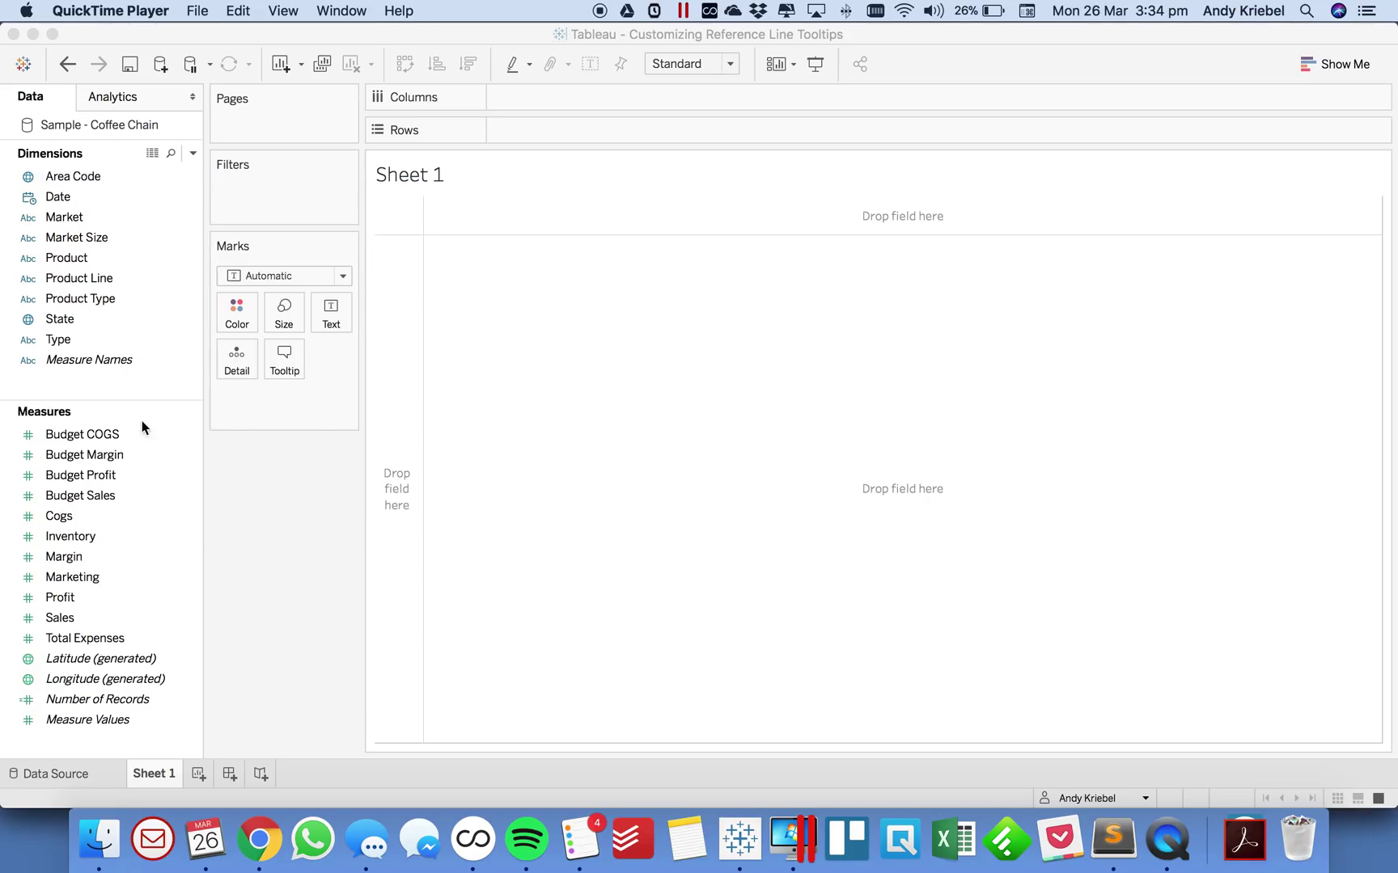
# Step: Cancel the Type, State hierarchy, then put State on Rows and Sales on Columns
pyautogui.click(78, 322)
pyautogui.moveTo(79, 321); pyautogui.dragTo(194, 349)
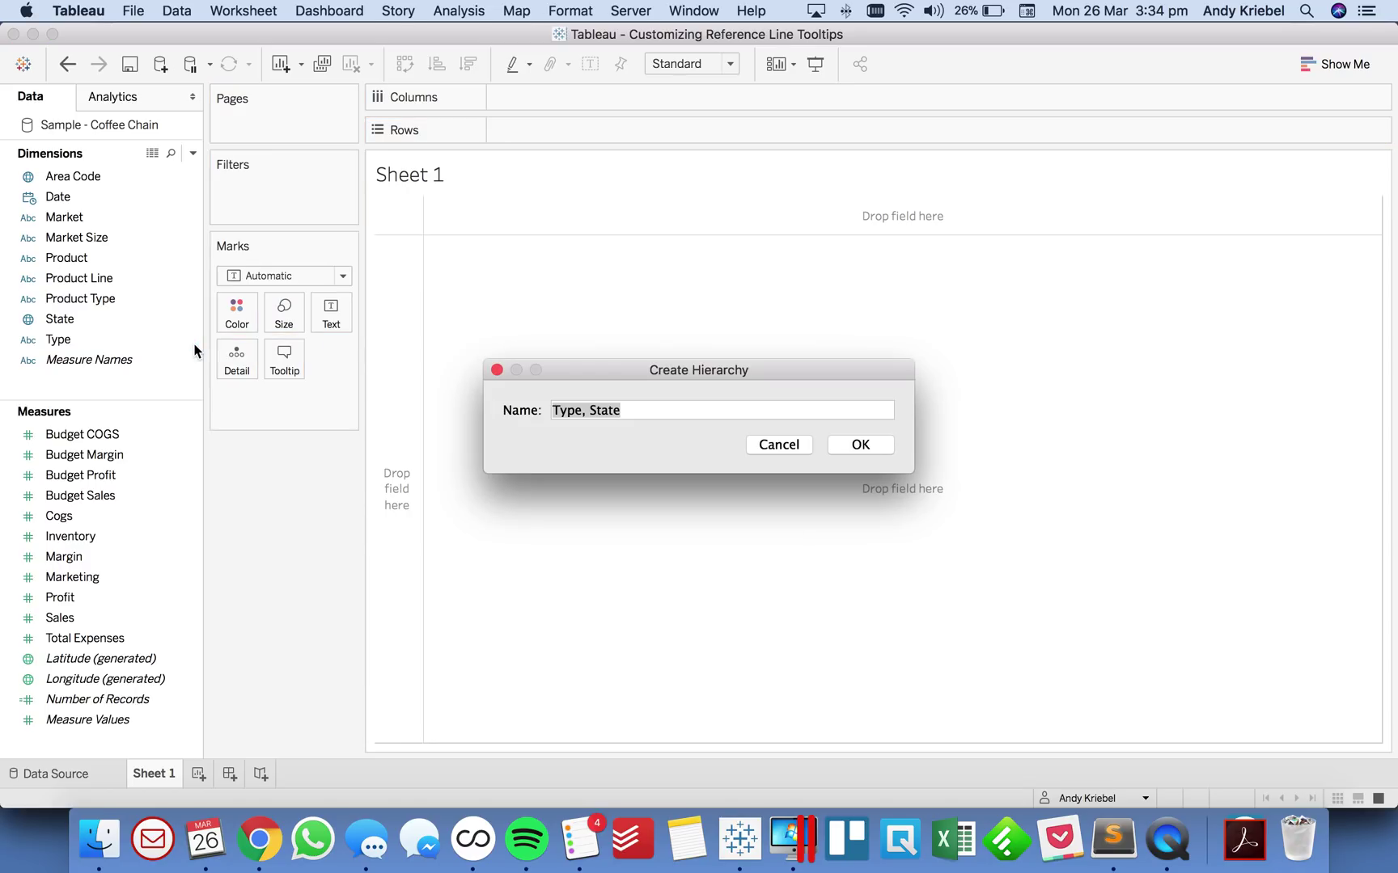
pyautogui.click(776, 444)
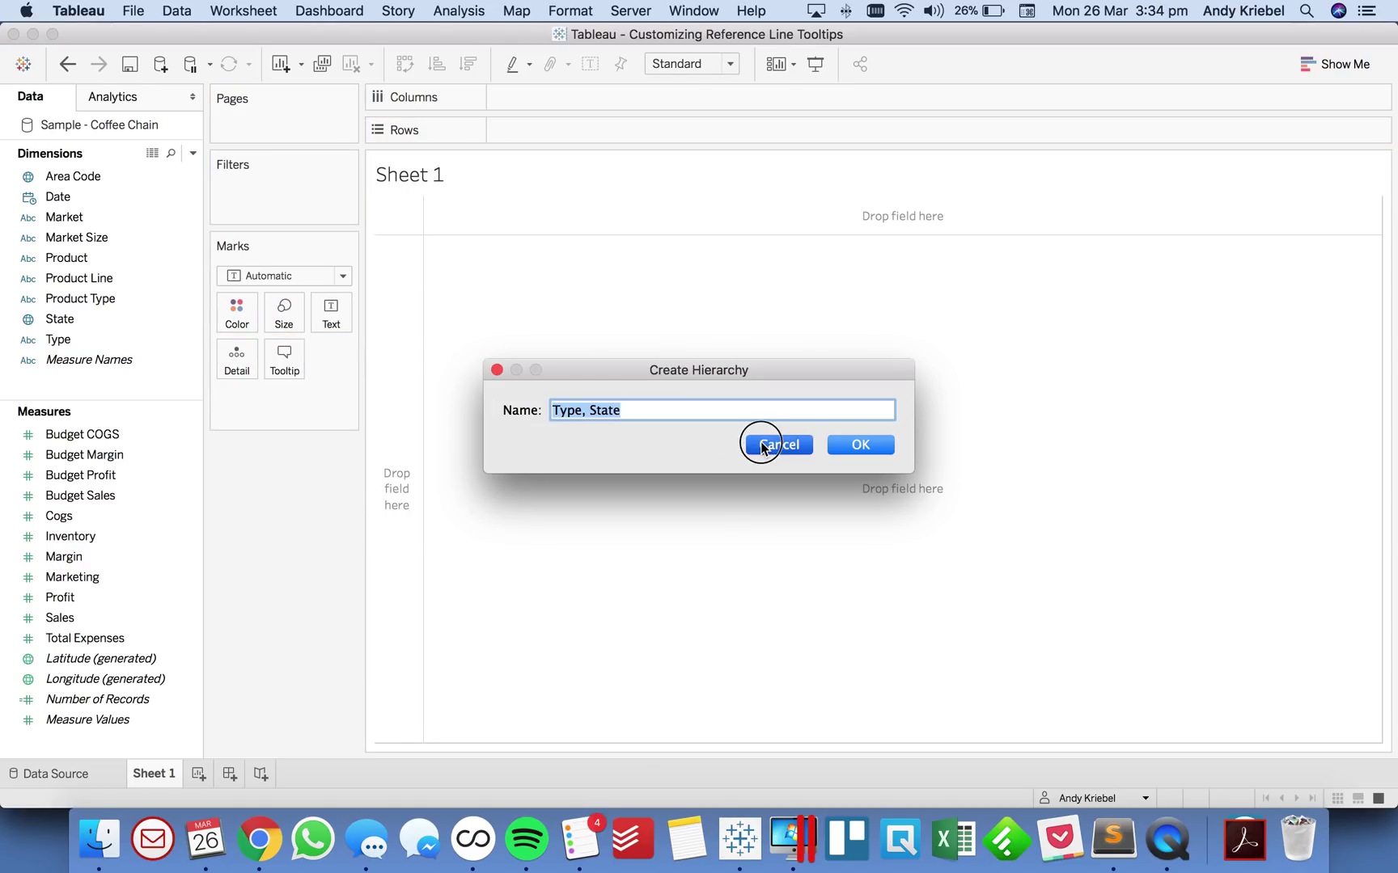
pyautogui.moveTo(59, 318); pyautogui.dragTo(392, 437)
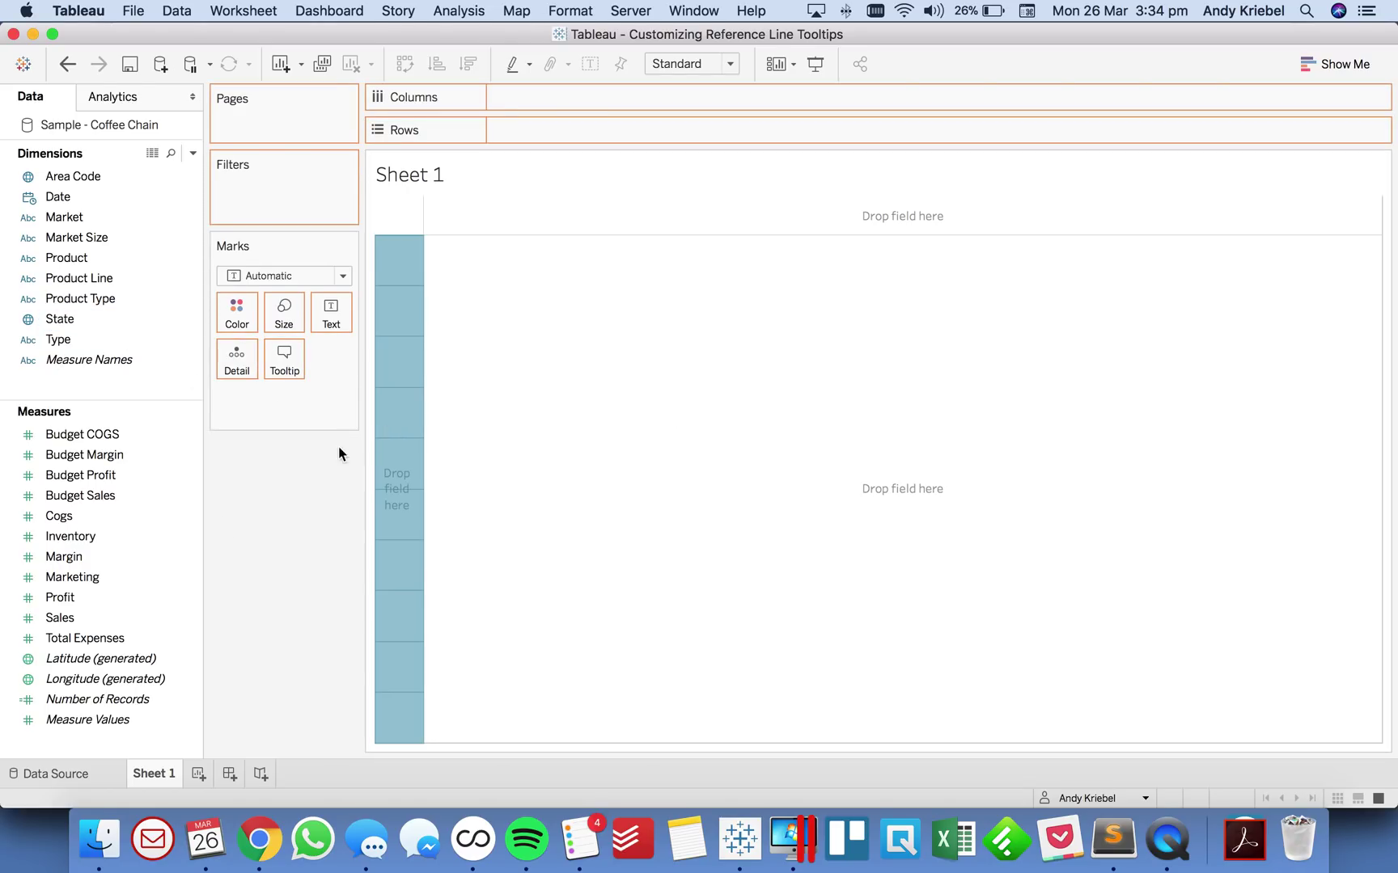
pyautogui.moveTo(73, 616); pyautogui.dragTo(565, 98)
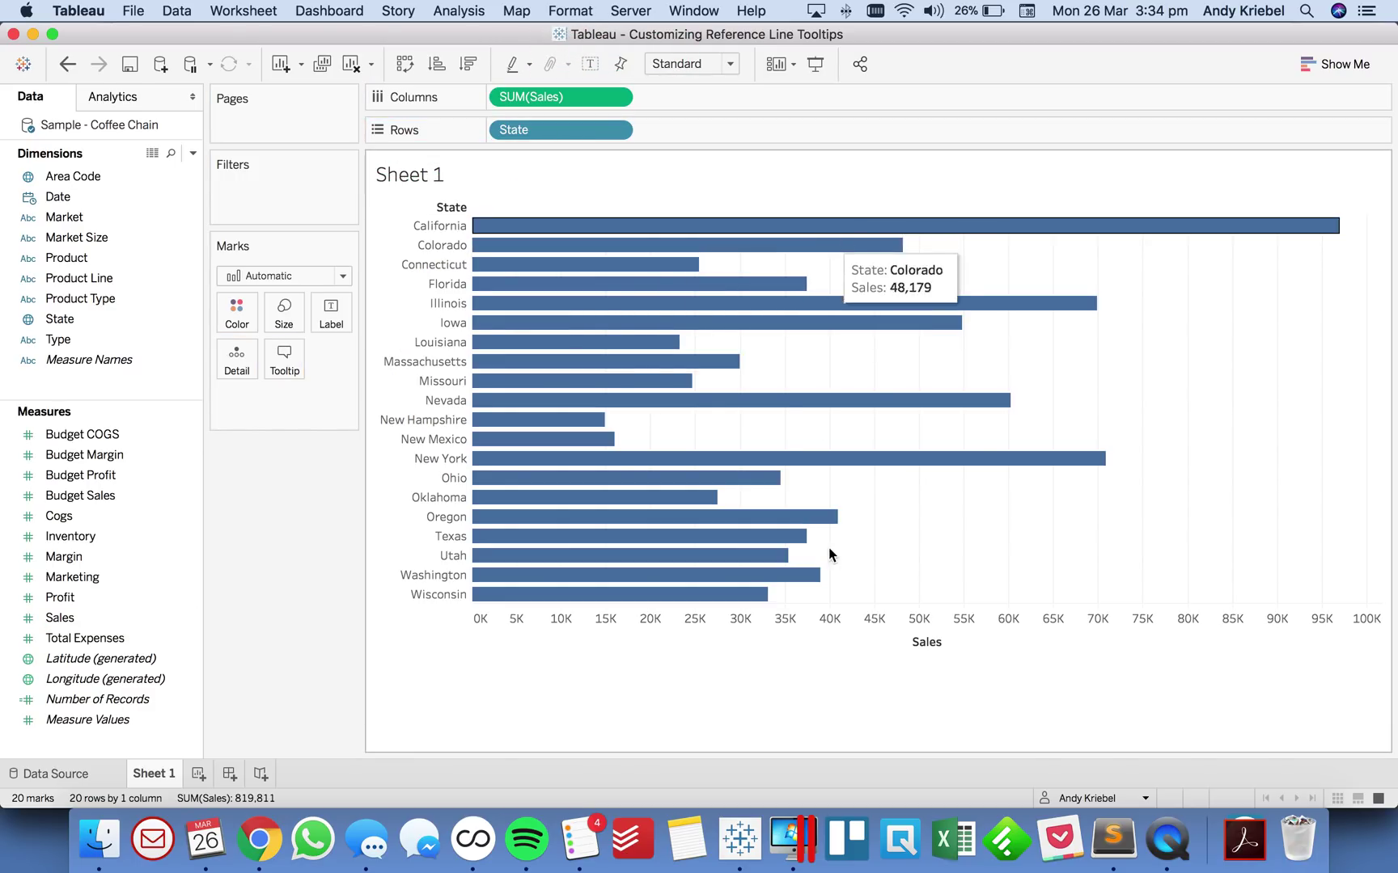
# Step: Put Budget Sales on Detail and add a table-wide average reference line on SUM(Budget Sales)
pyautogui.click(83, 496)
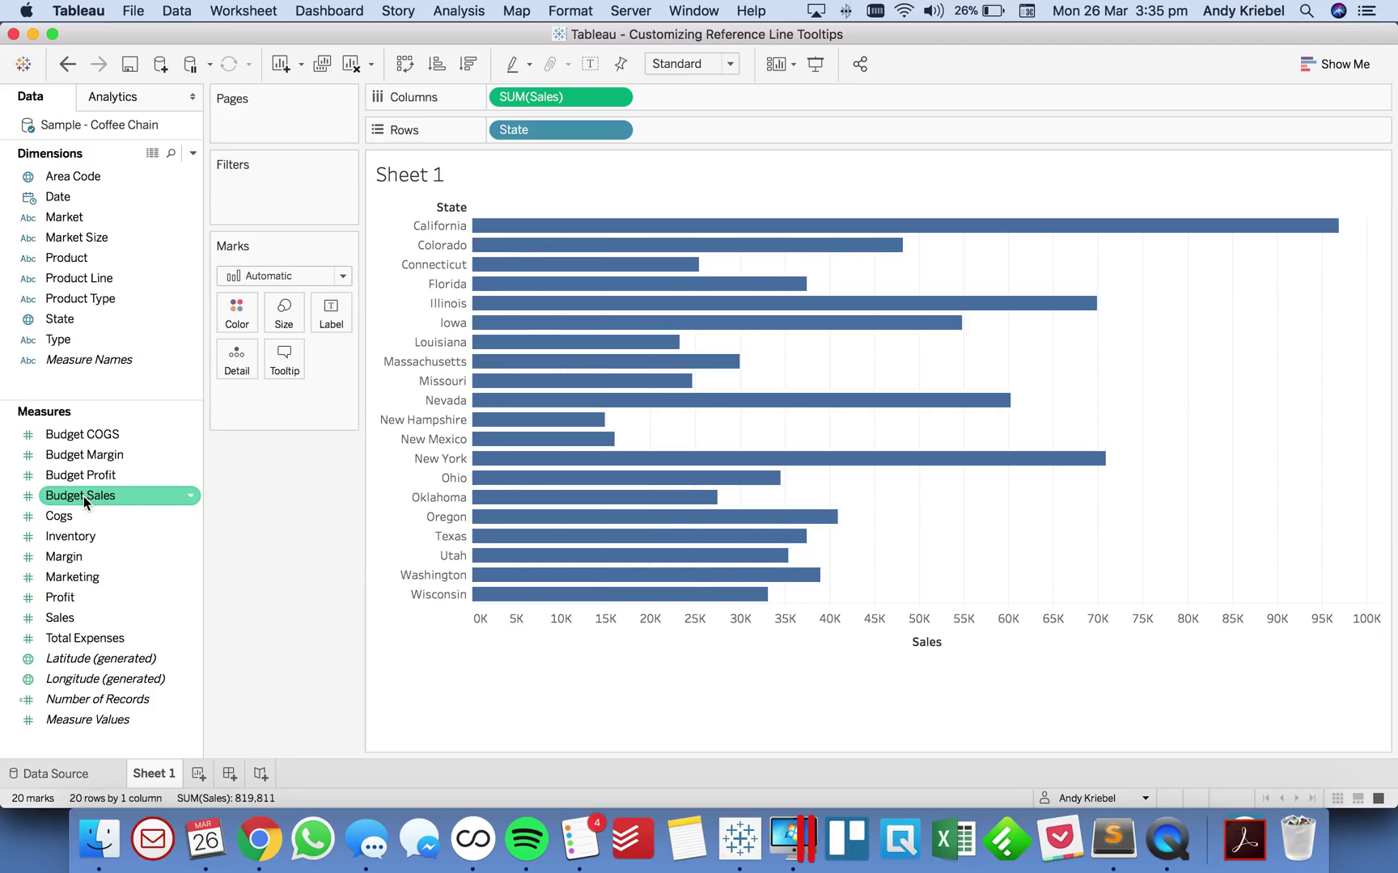
pyautogui.moveTo(84, 495); pyautogui.dragTo(236, 360)
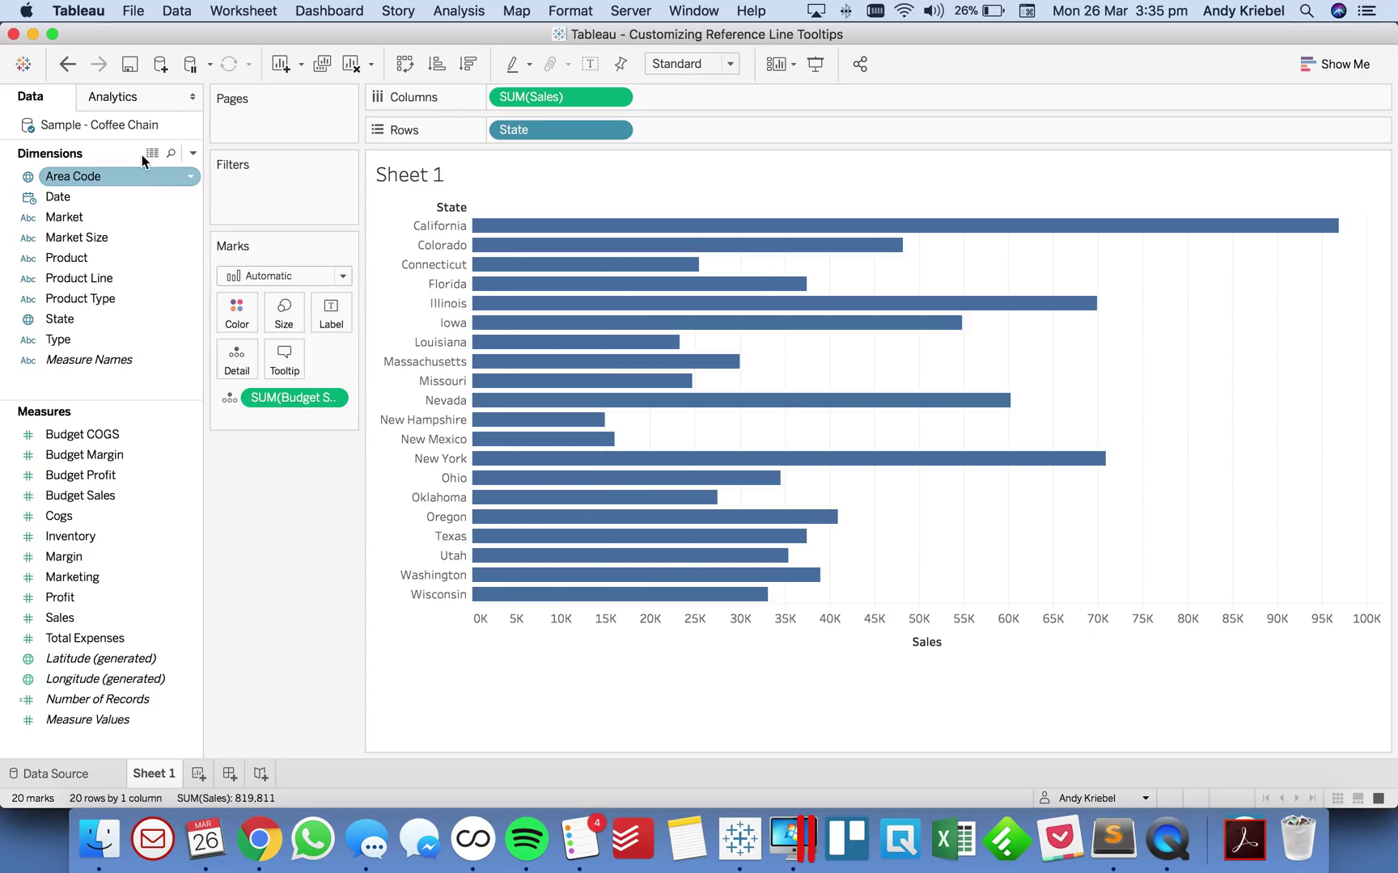
pyautogui.click(103, 97)
pyautogui.moveTo(81, 452); pyautogui.dragTo(542, 235)
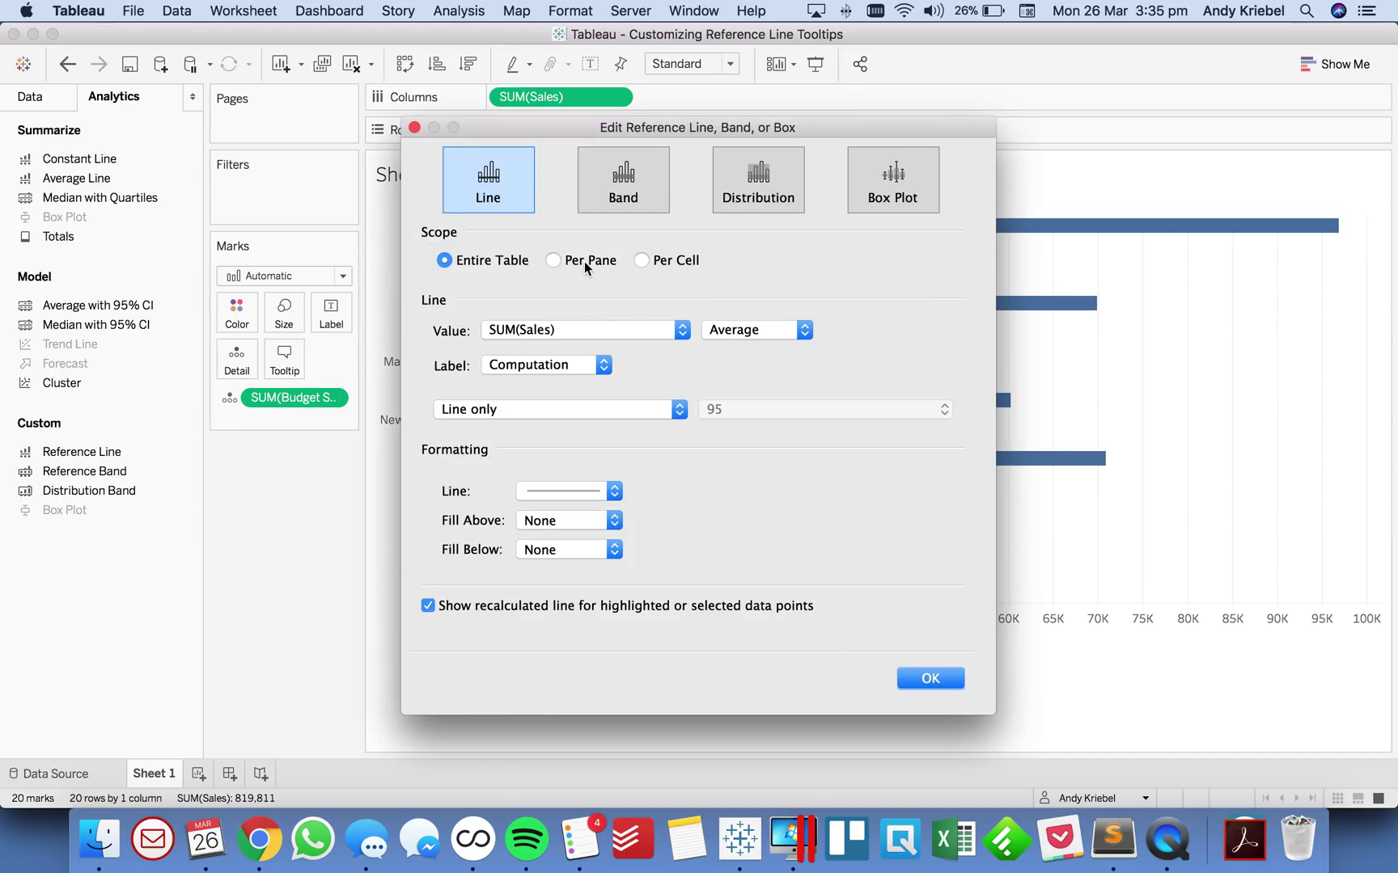
pyautogui.click(593, 330)
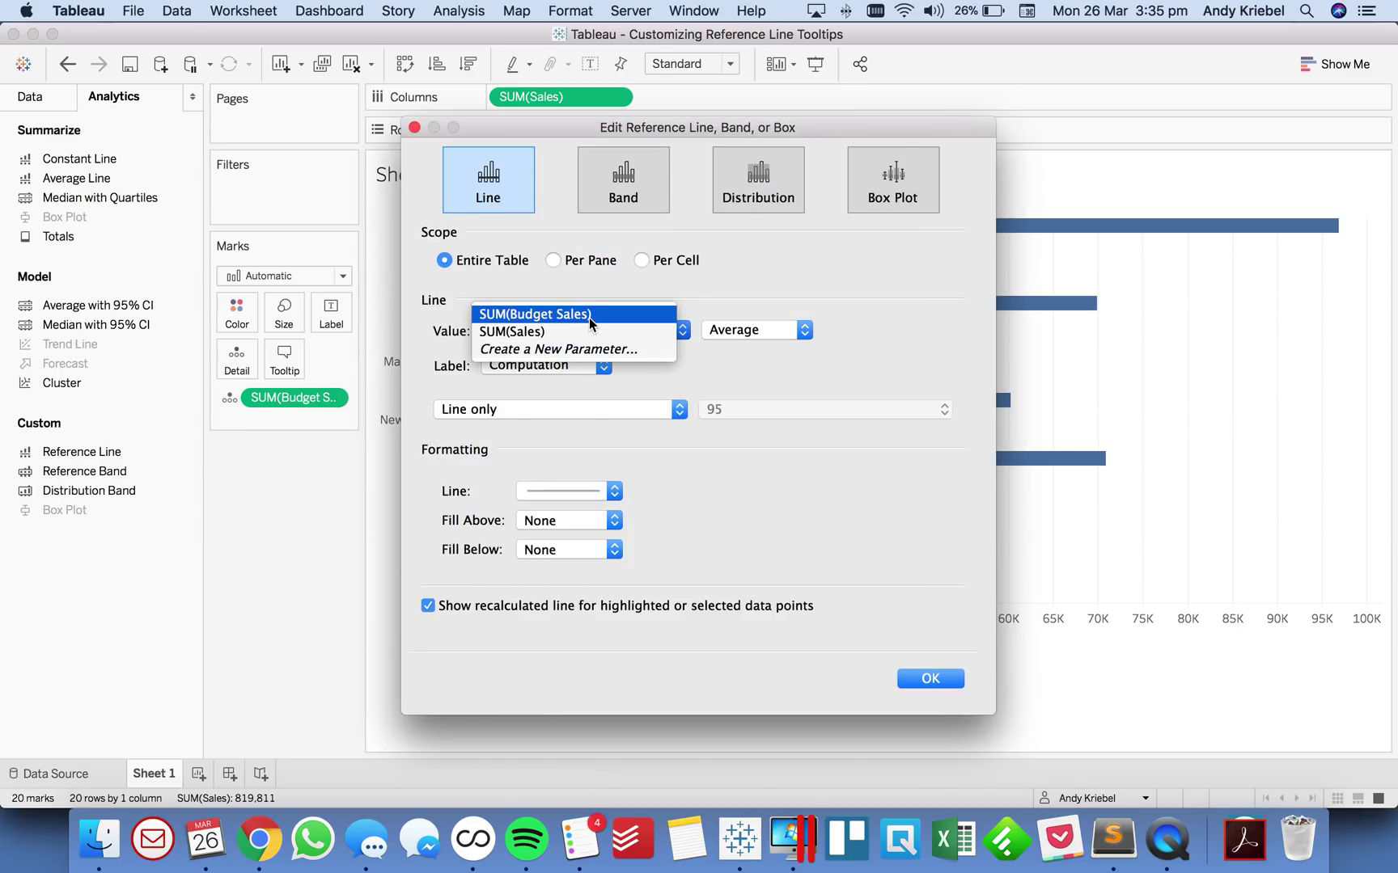
pyautogui.click(589, 315)
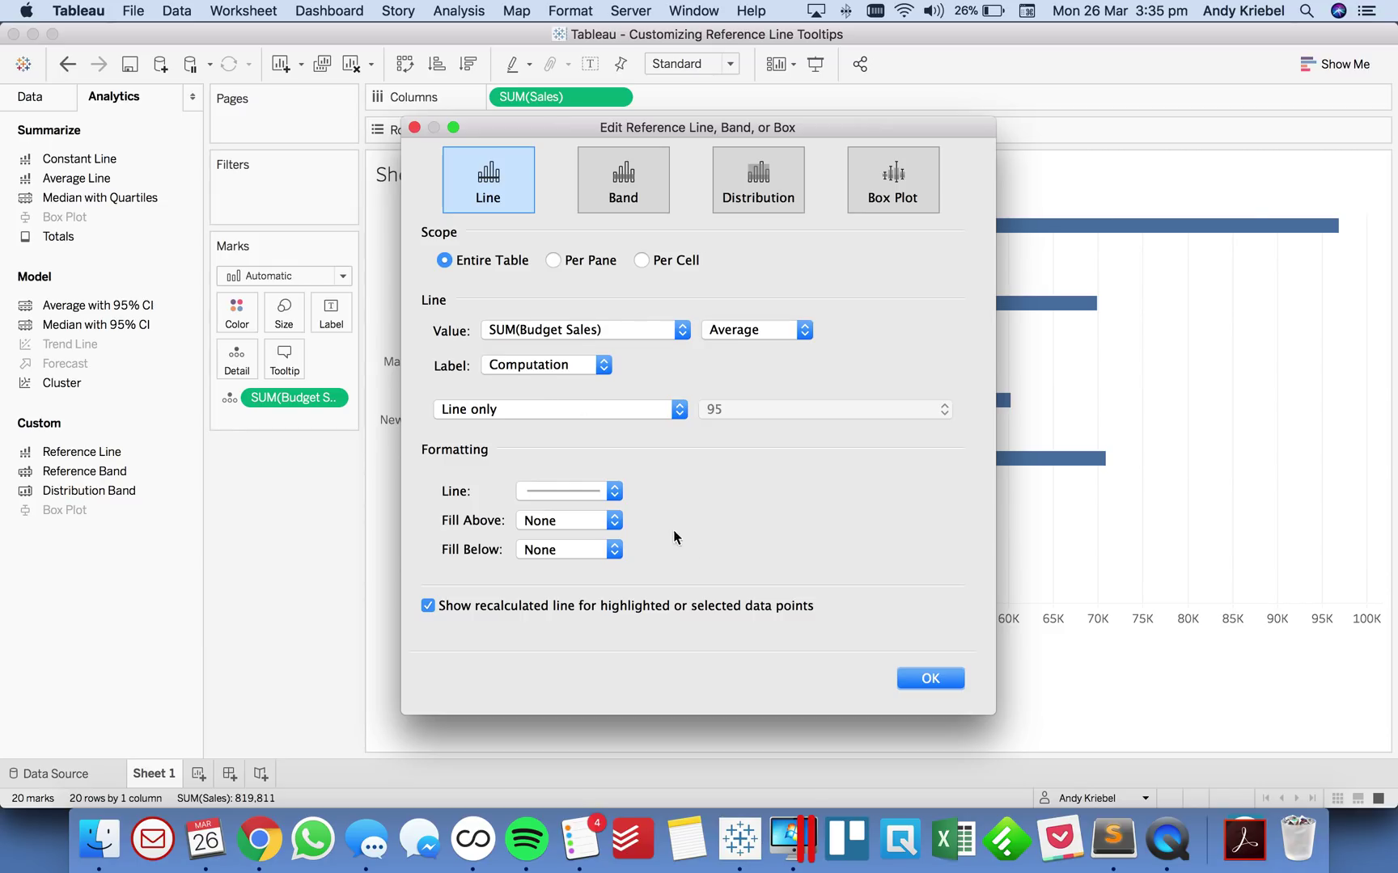
pyautogui.click(926, 680)
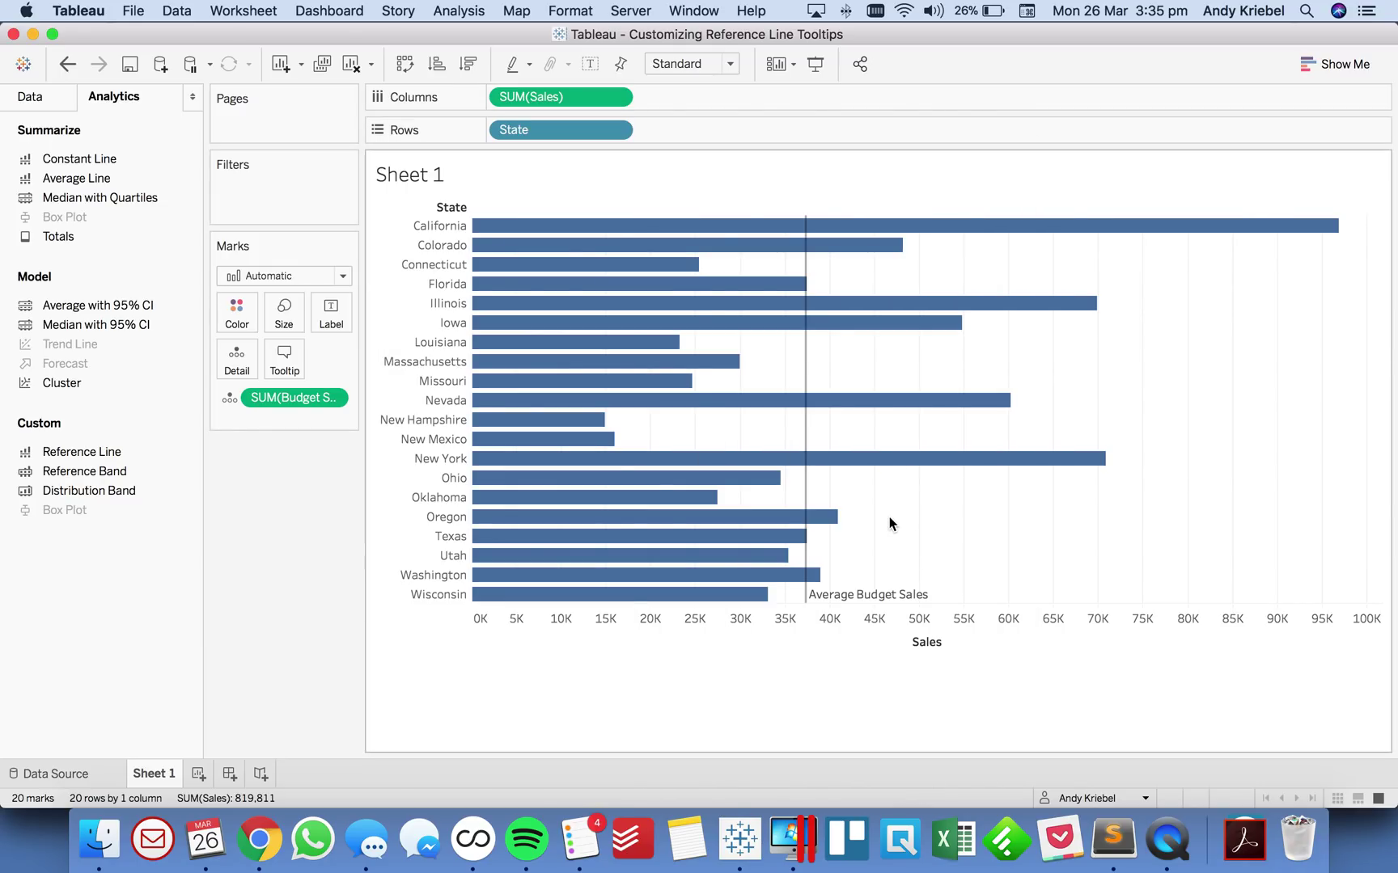
# Step: Open the Average Budget Sales line's settings, close them unchanged, and return to the Data pane
pyautogui.moveTo(848, 603)
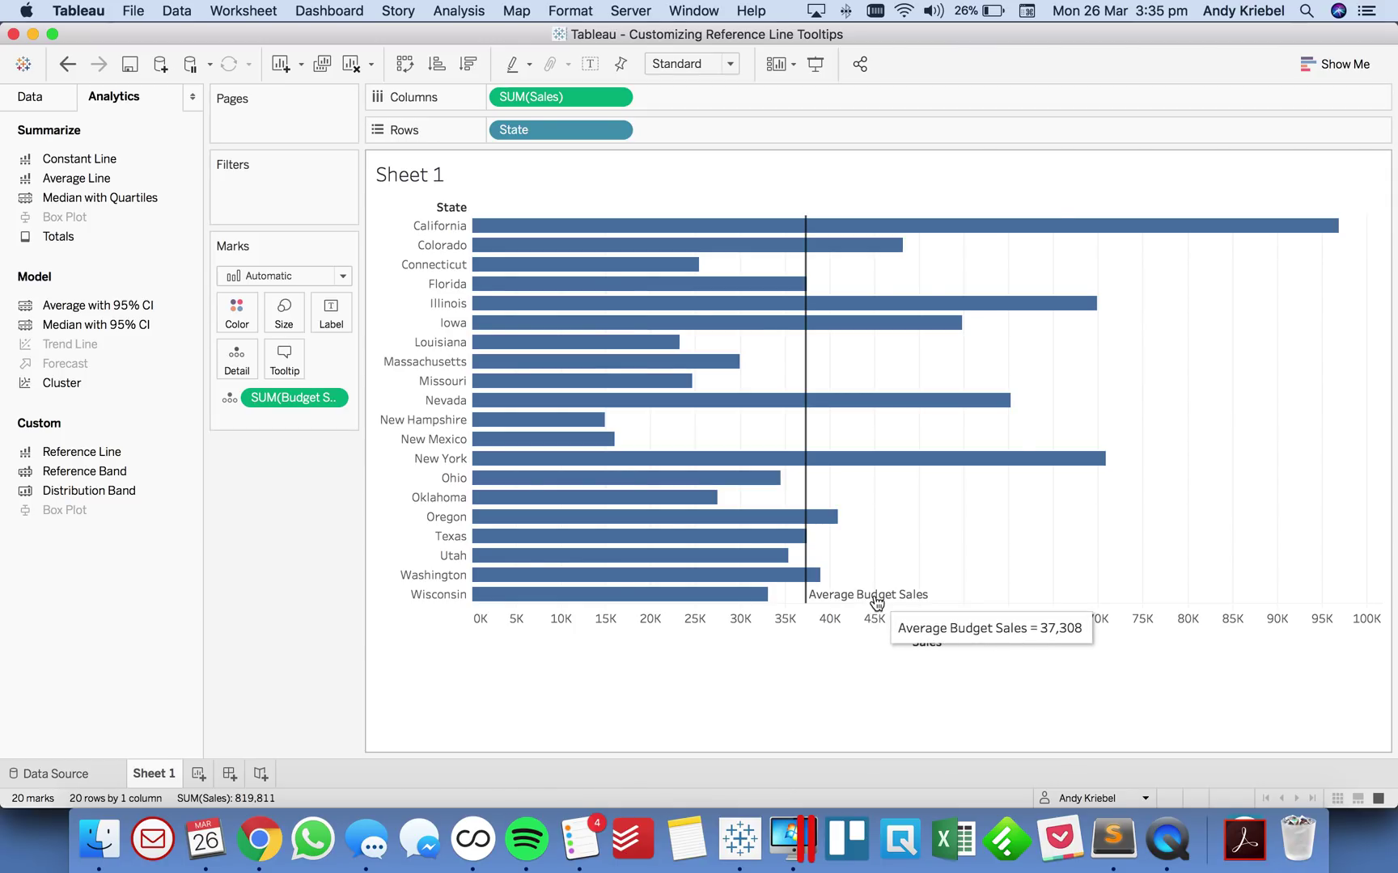
pyautogui.click(808, 483)
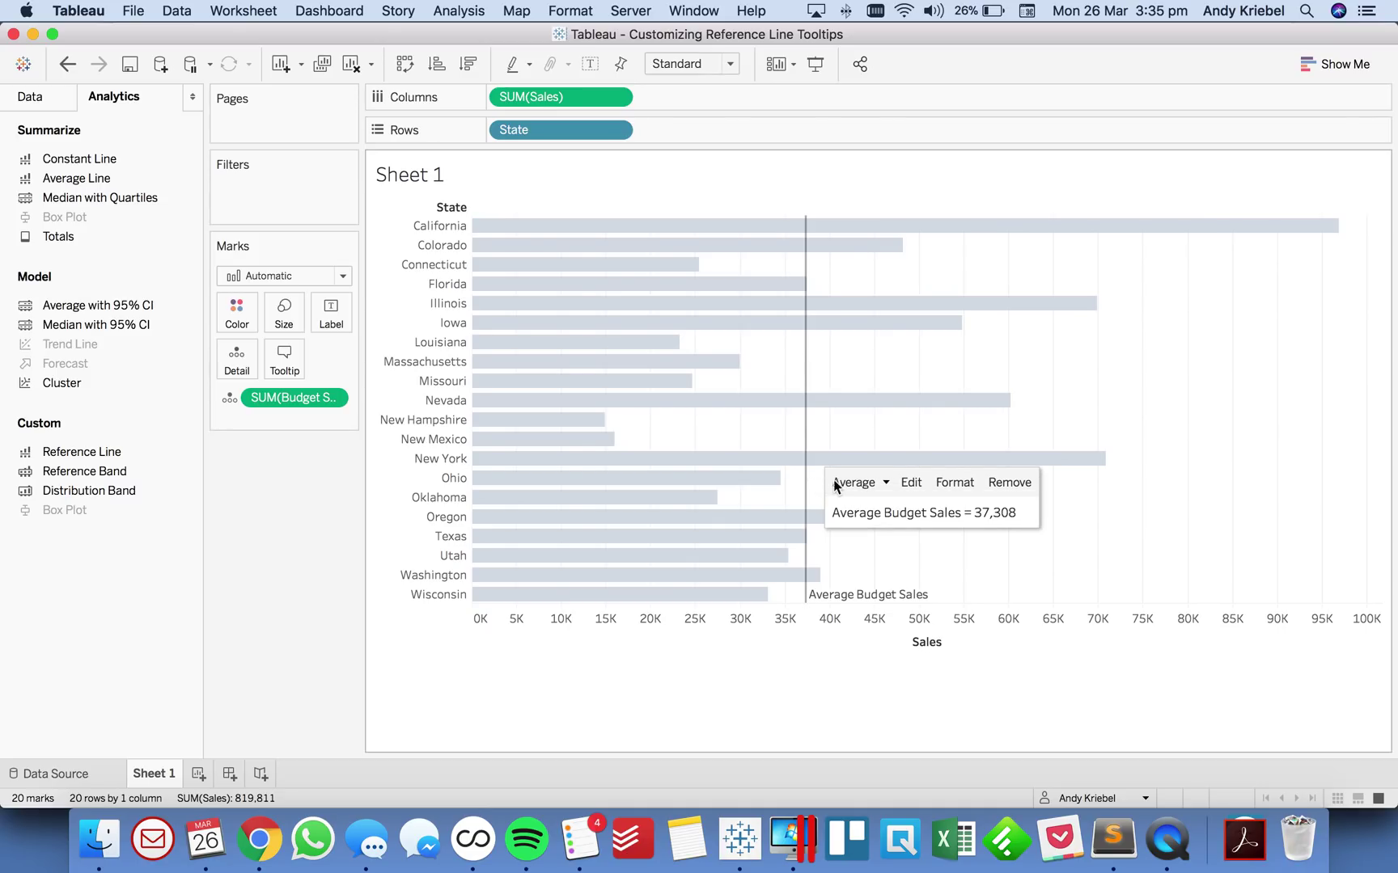
pyautogui.click(661, 453)
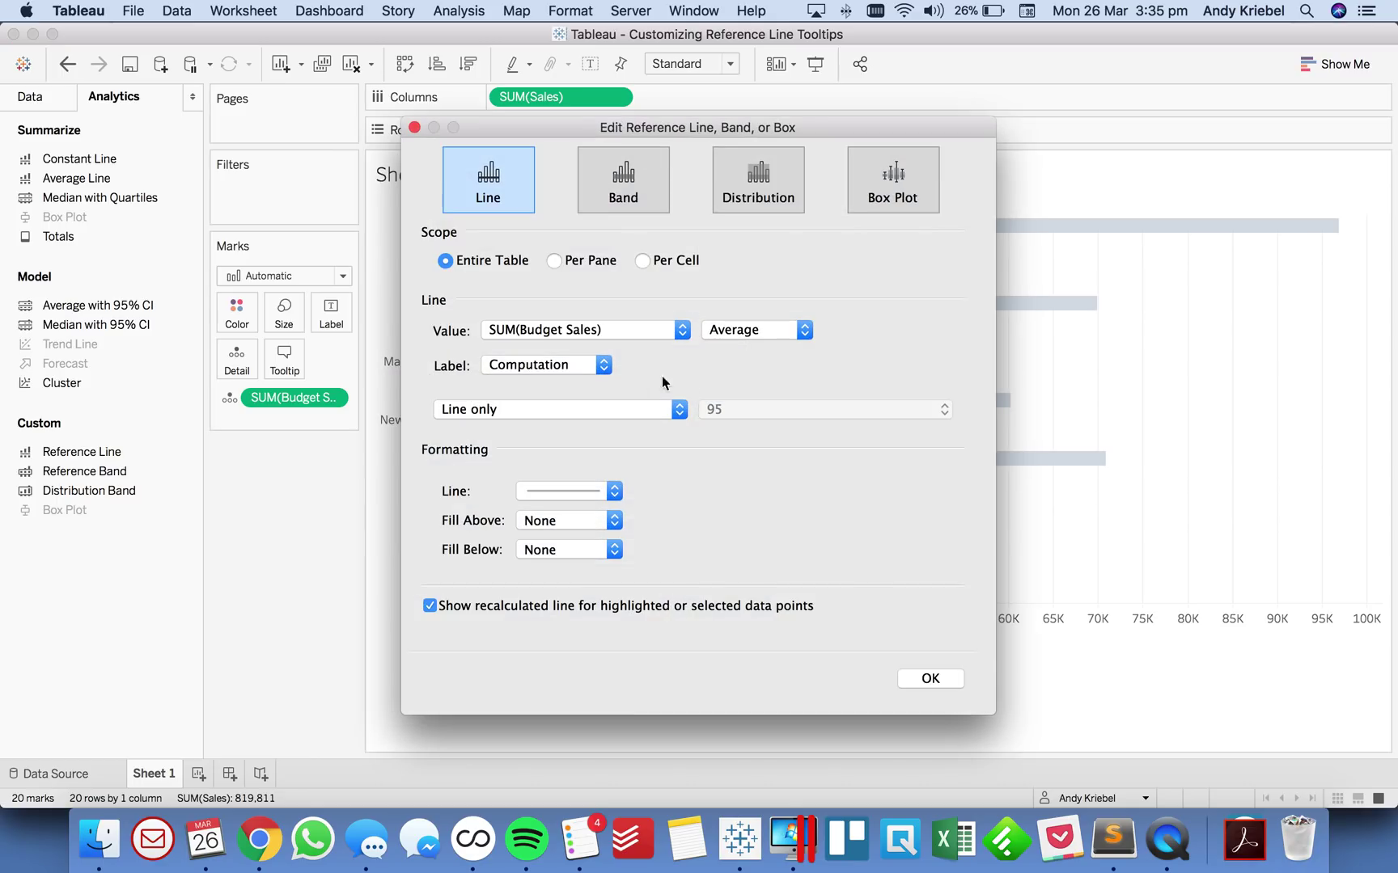
pyautogui.click(414, 127)
pyautogui.moveTo(809, 445)
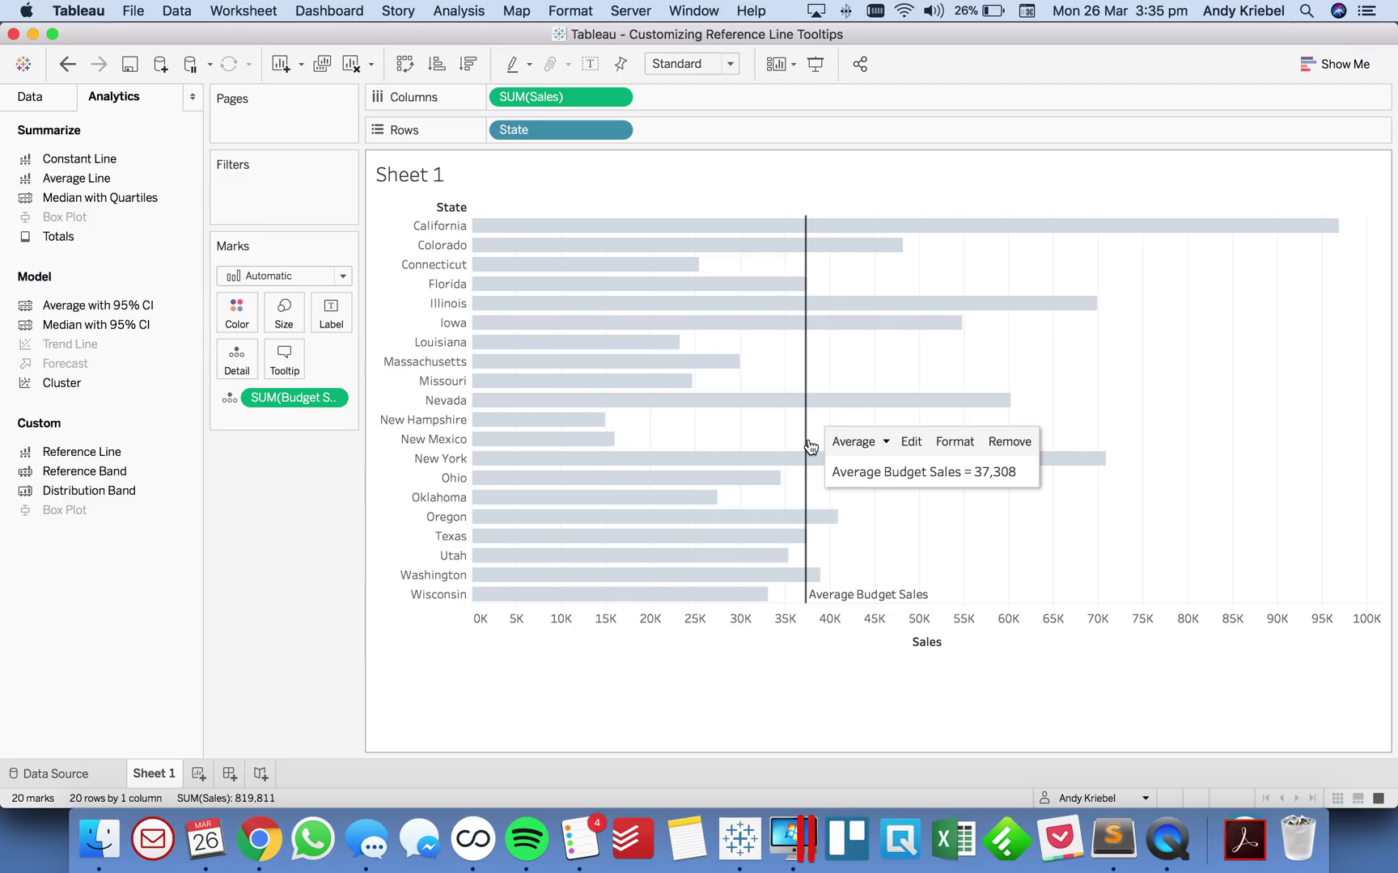
pyautogui.click(297, 596)
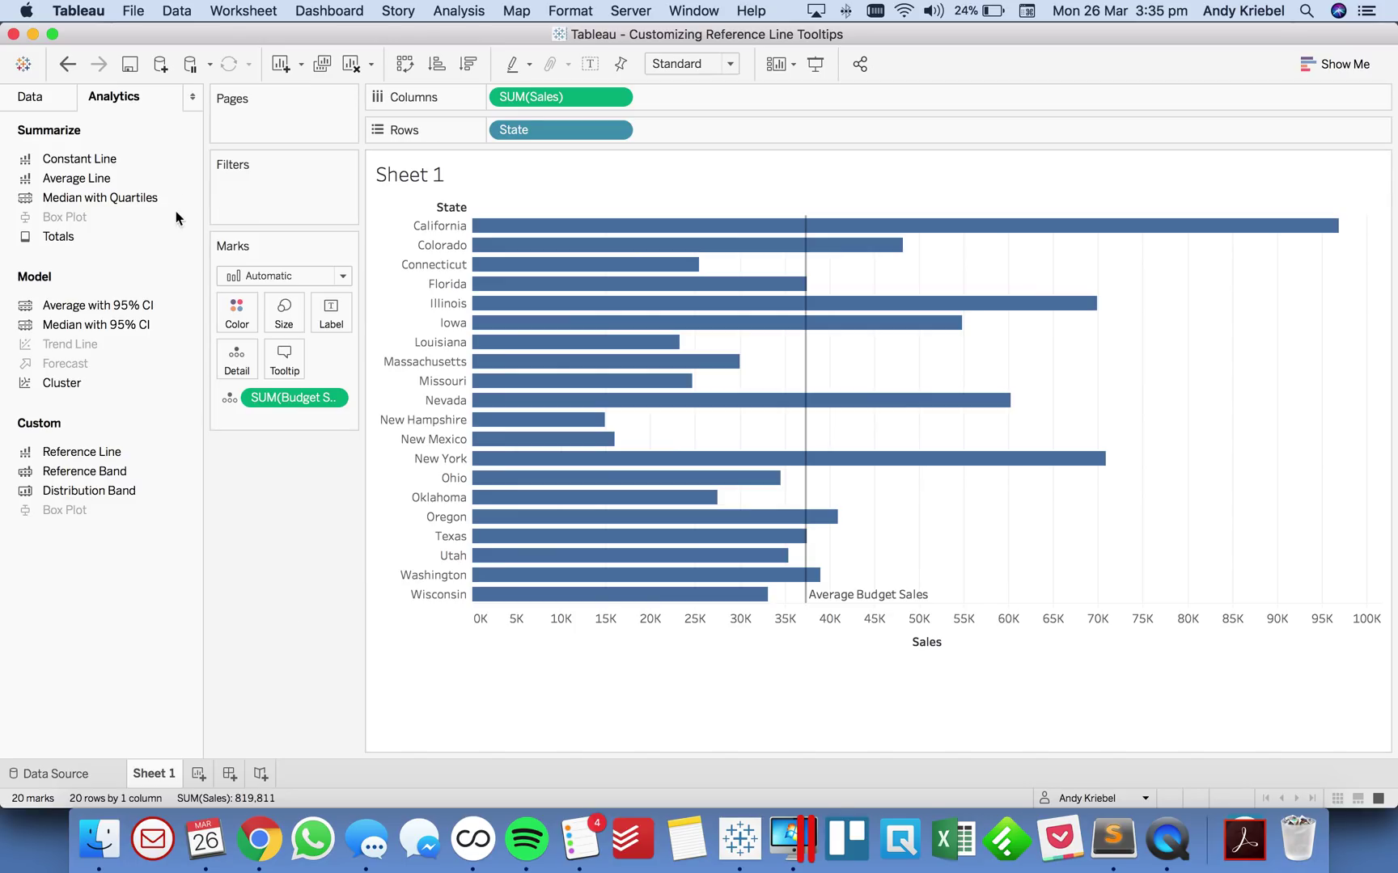
pyautogui.click(30, 98)
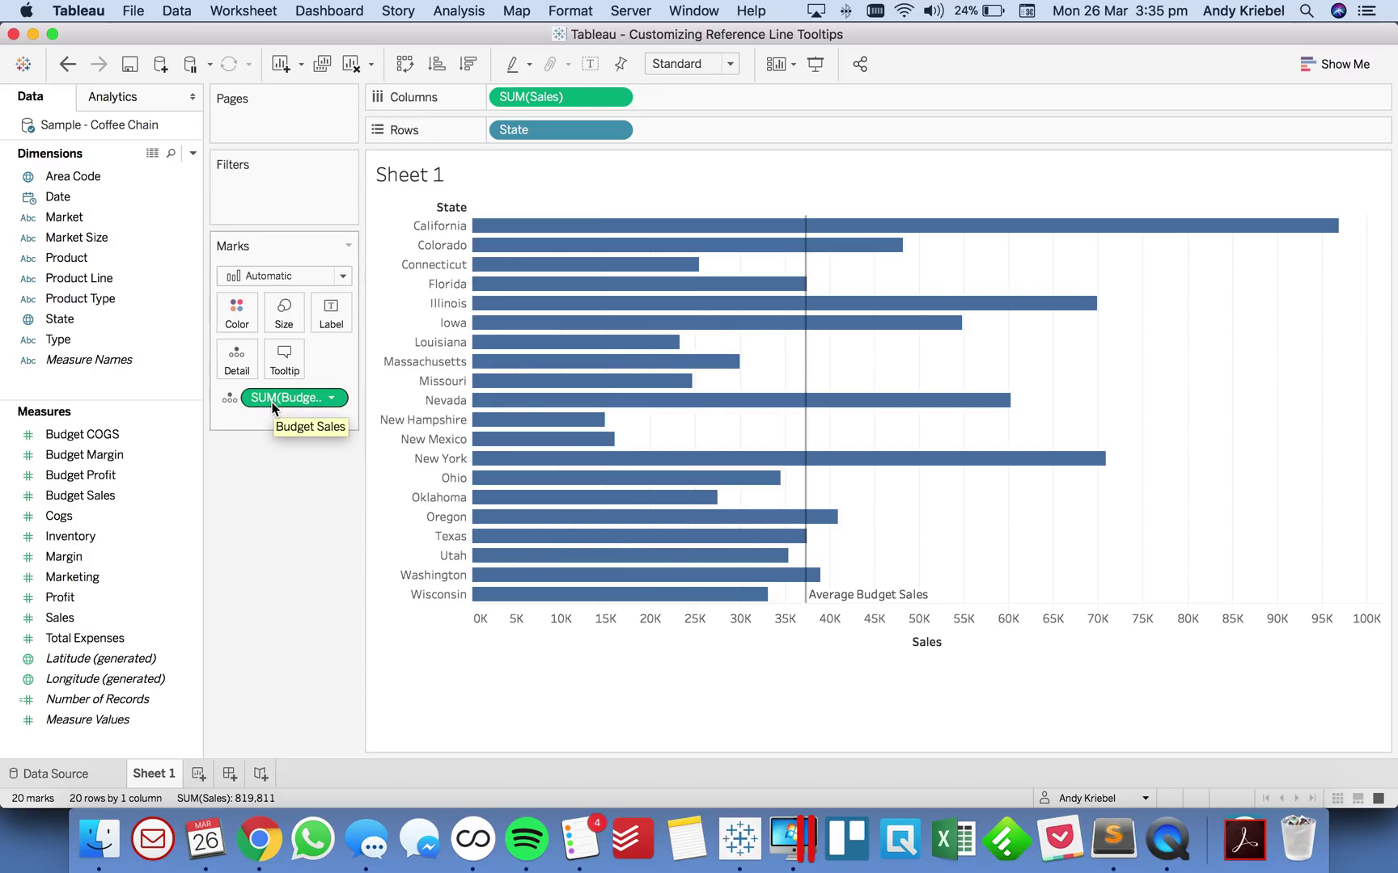
# Step: Remove Budget Sales from the marks and start a new calculated field named 'Target'
pyautogui.moveTo(272, 402); pyautogui.dragTo(37, 530)
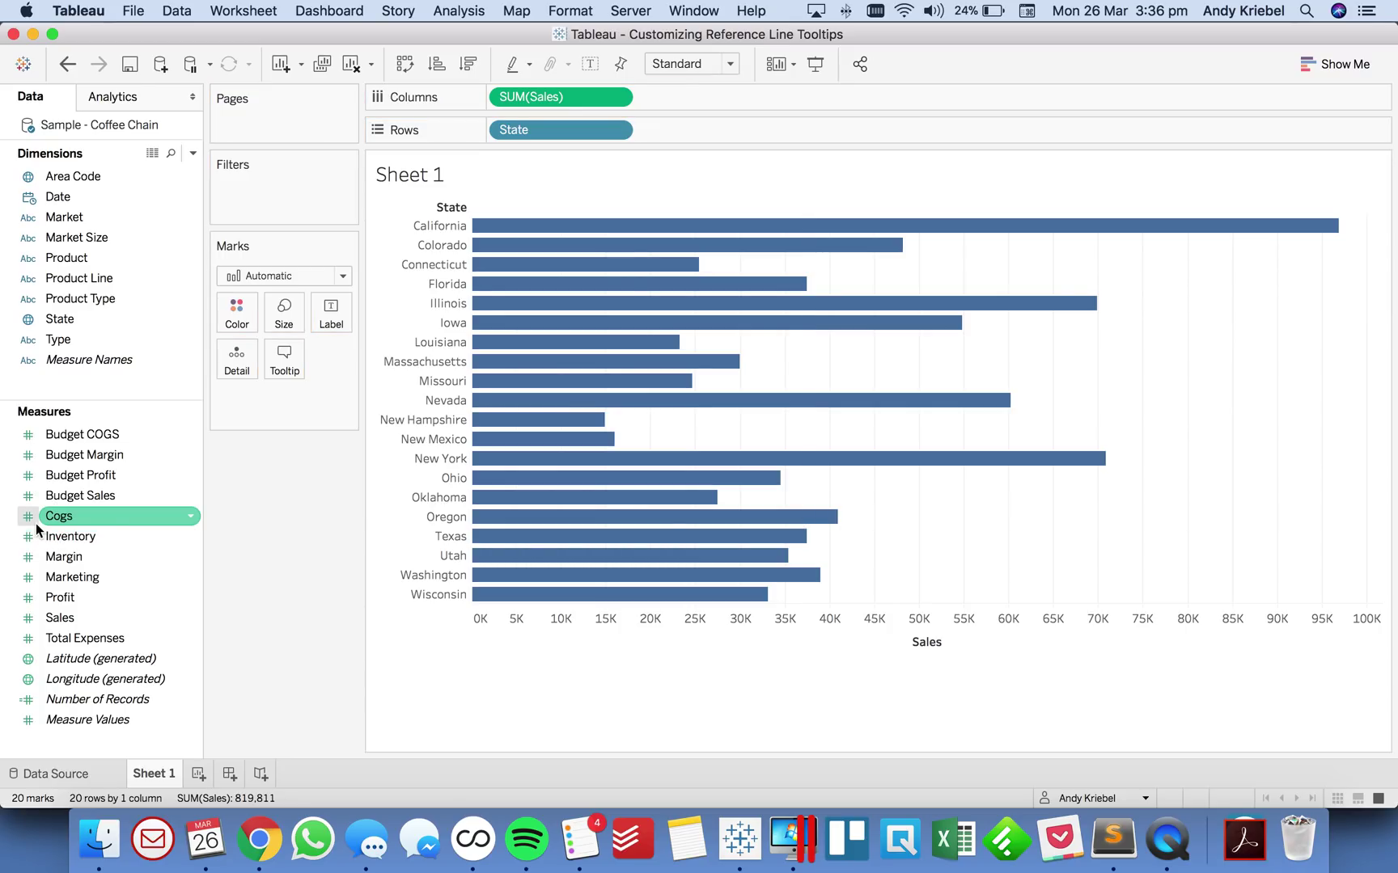
pyautogui.click(192, 159)
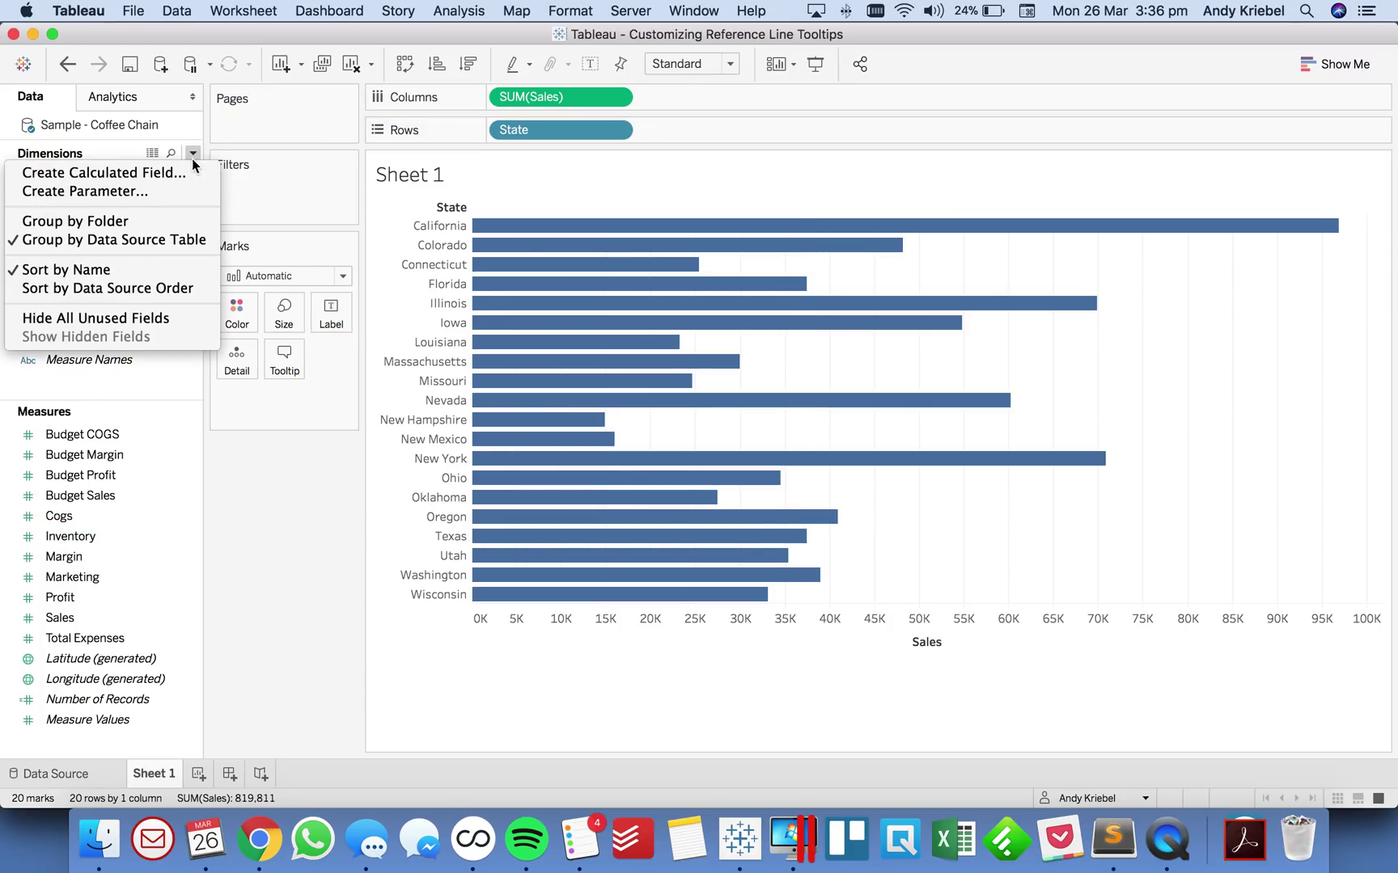
pyautogui.click(181, 171)
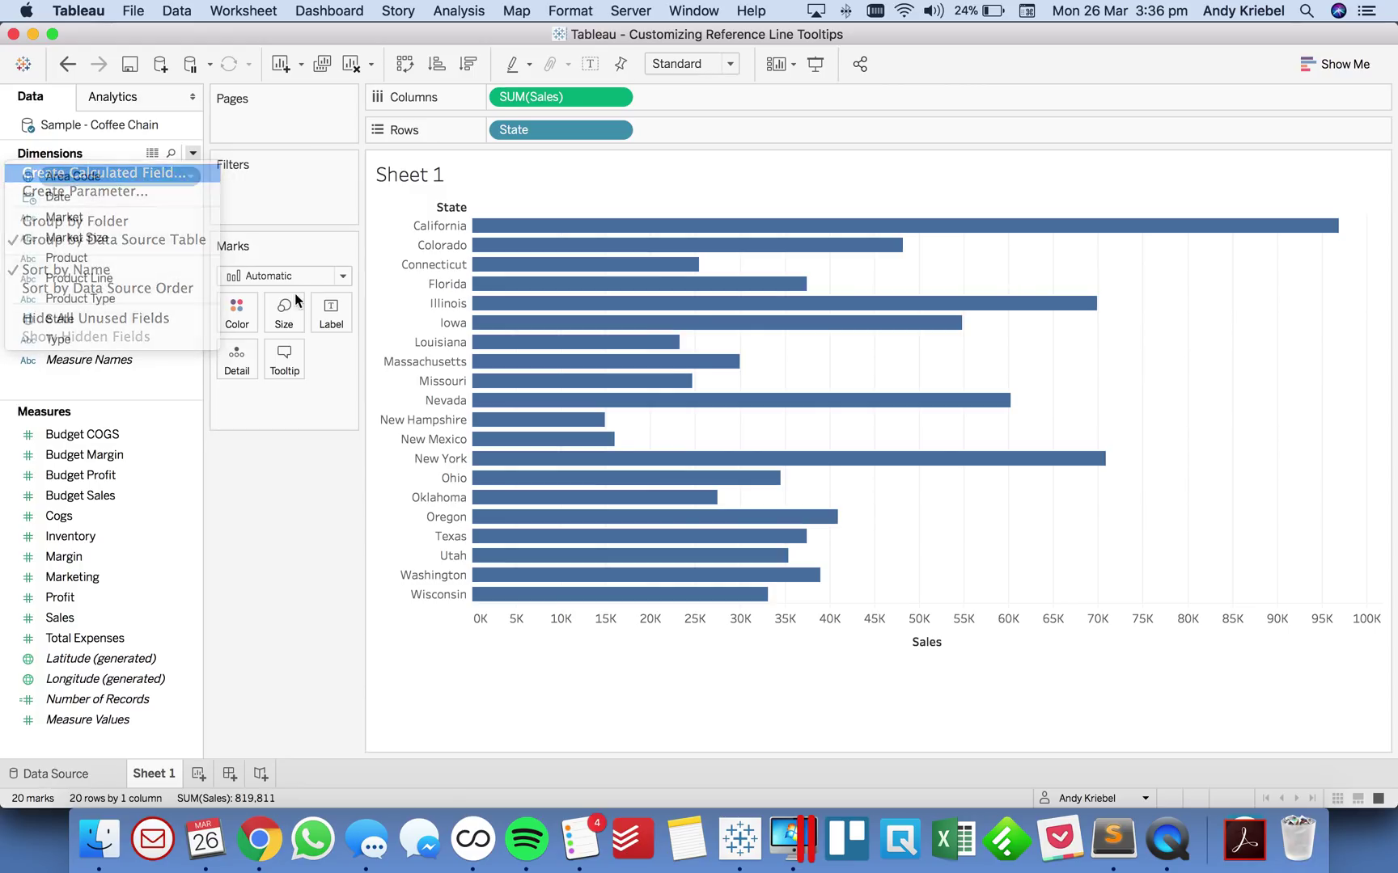
pyautogui.write('Target')
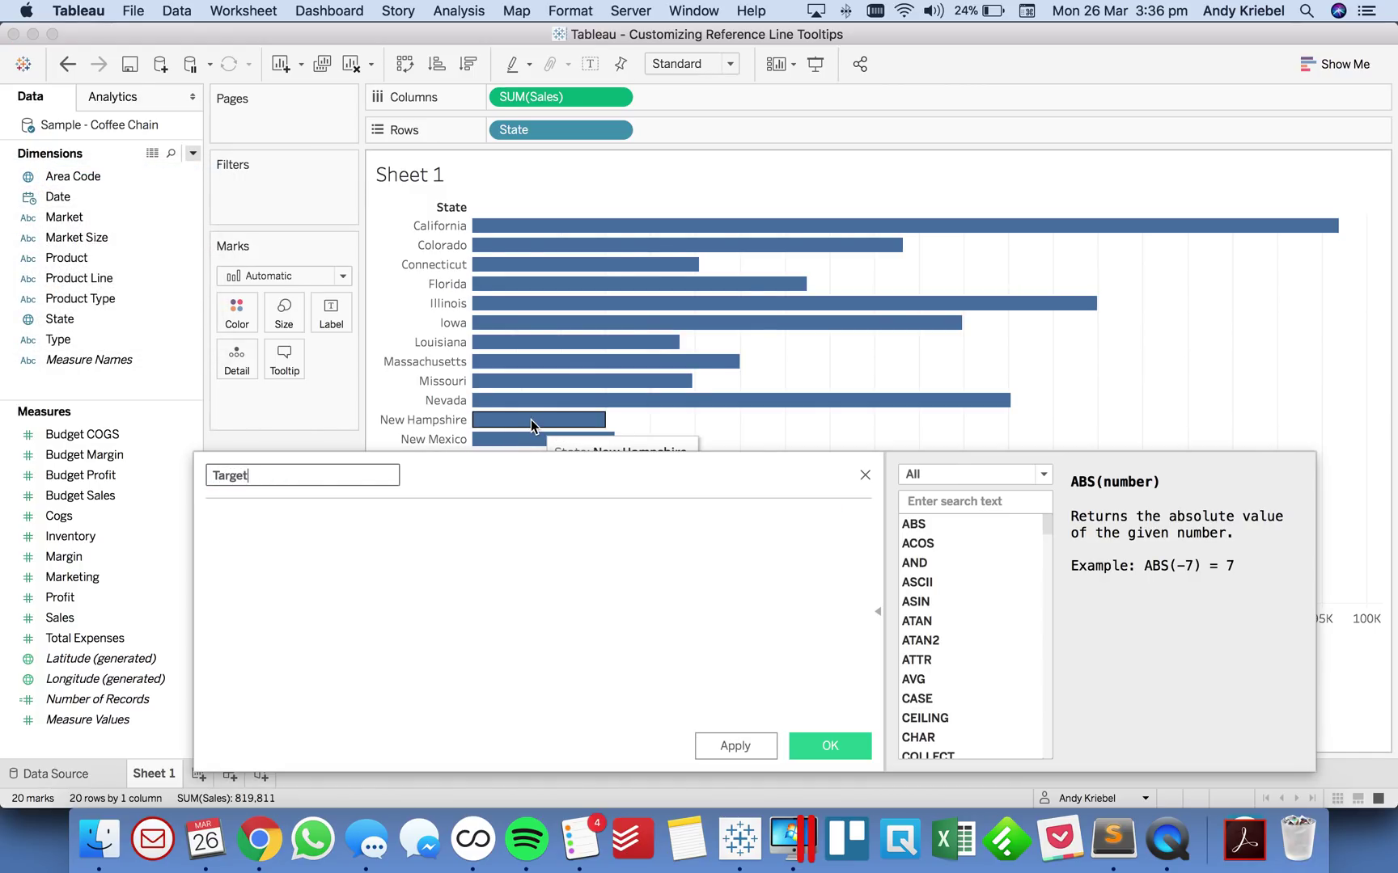
pyautogui.press('Tab')
# Step: Write the expression { FIXED [State] : SUM([Budget Sales]) } using autocomplete
pyautogui.write('fix')
pyautogui.press('Return')
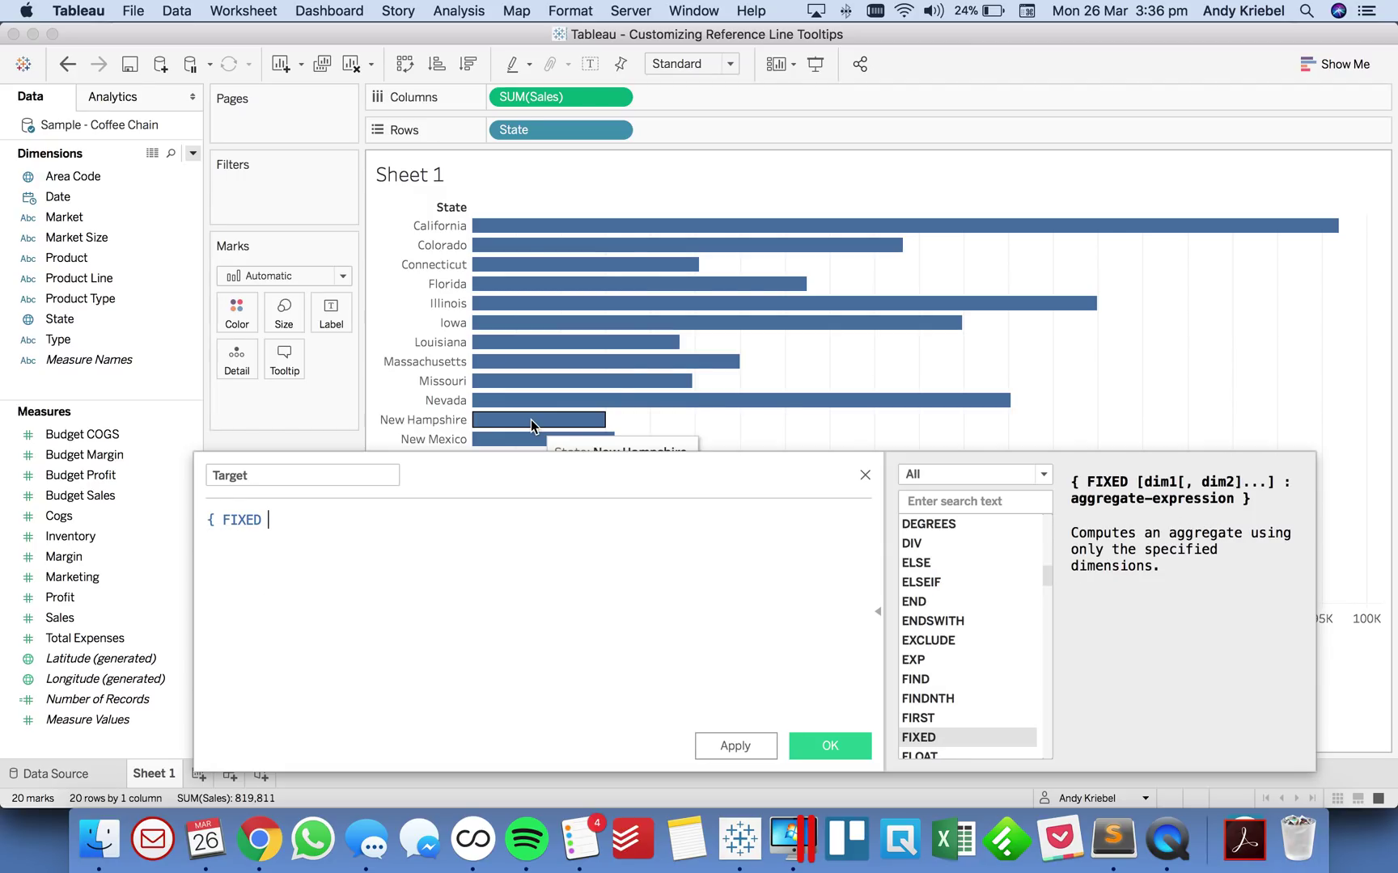
pyautogui.write('stte')
pyautogui.press('BackSpace')
pyautogui.press('BackSpace')
pyautogui.write('a')
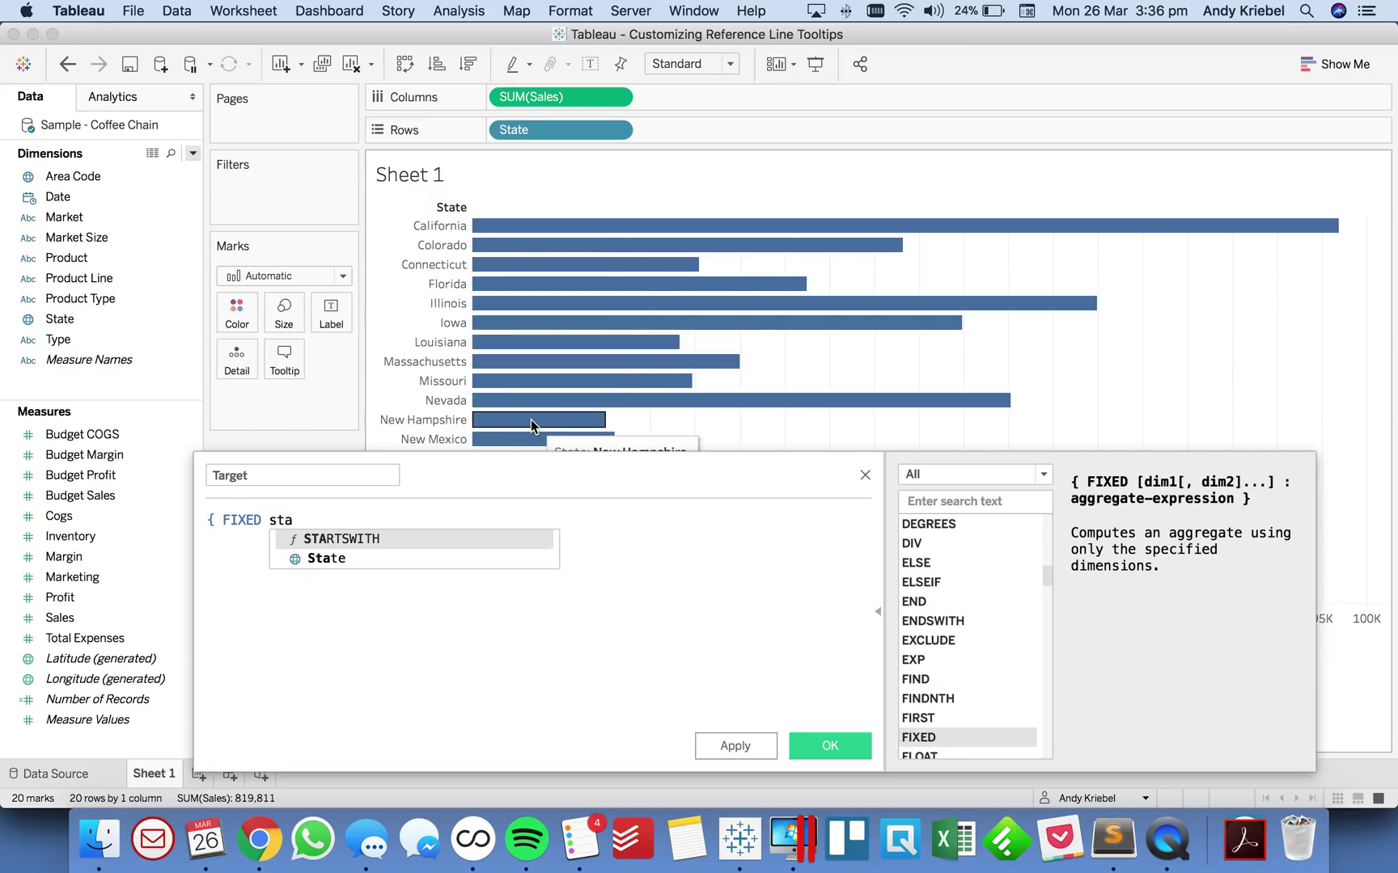
pyautogui.press('Return')
pyautogui.press('BackSpace')
pyautogui.press('BackSpace')
pyautogui.press('BackSpace')
pyautogui.press('BackSpace')
pyautogui.press('BackSpace')
pyautogui.press('BackSpace')
pyautogui.press('BackSpace')
pyautogui.press('BackSpace')
pyautogui.press('BackSpace')
pyautogui.press('BackSpace')
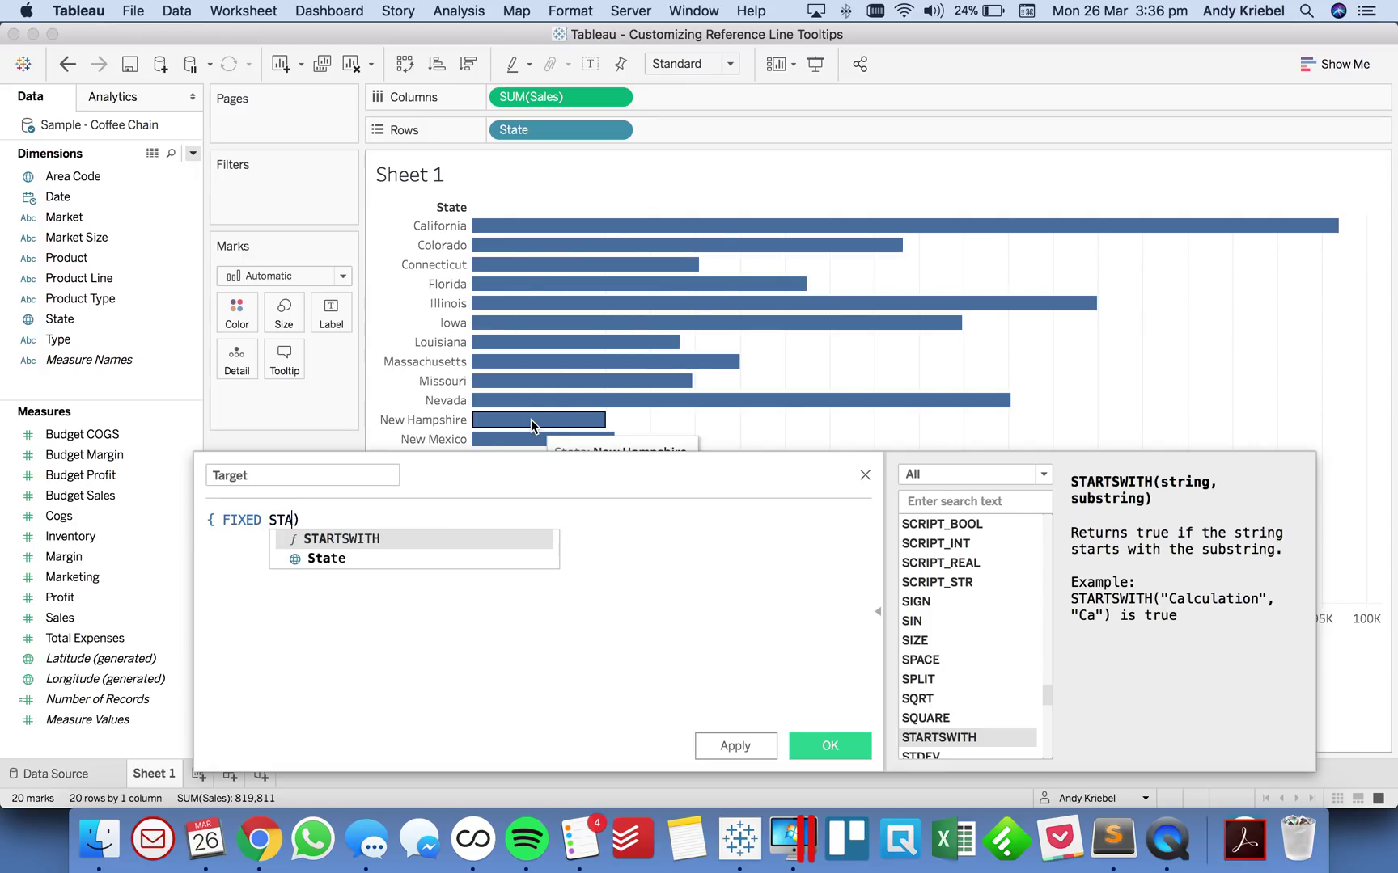
pyautogui.press('Delete')
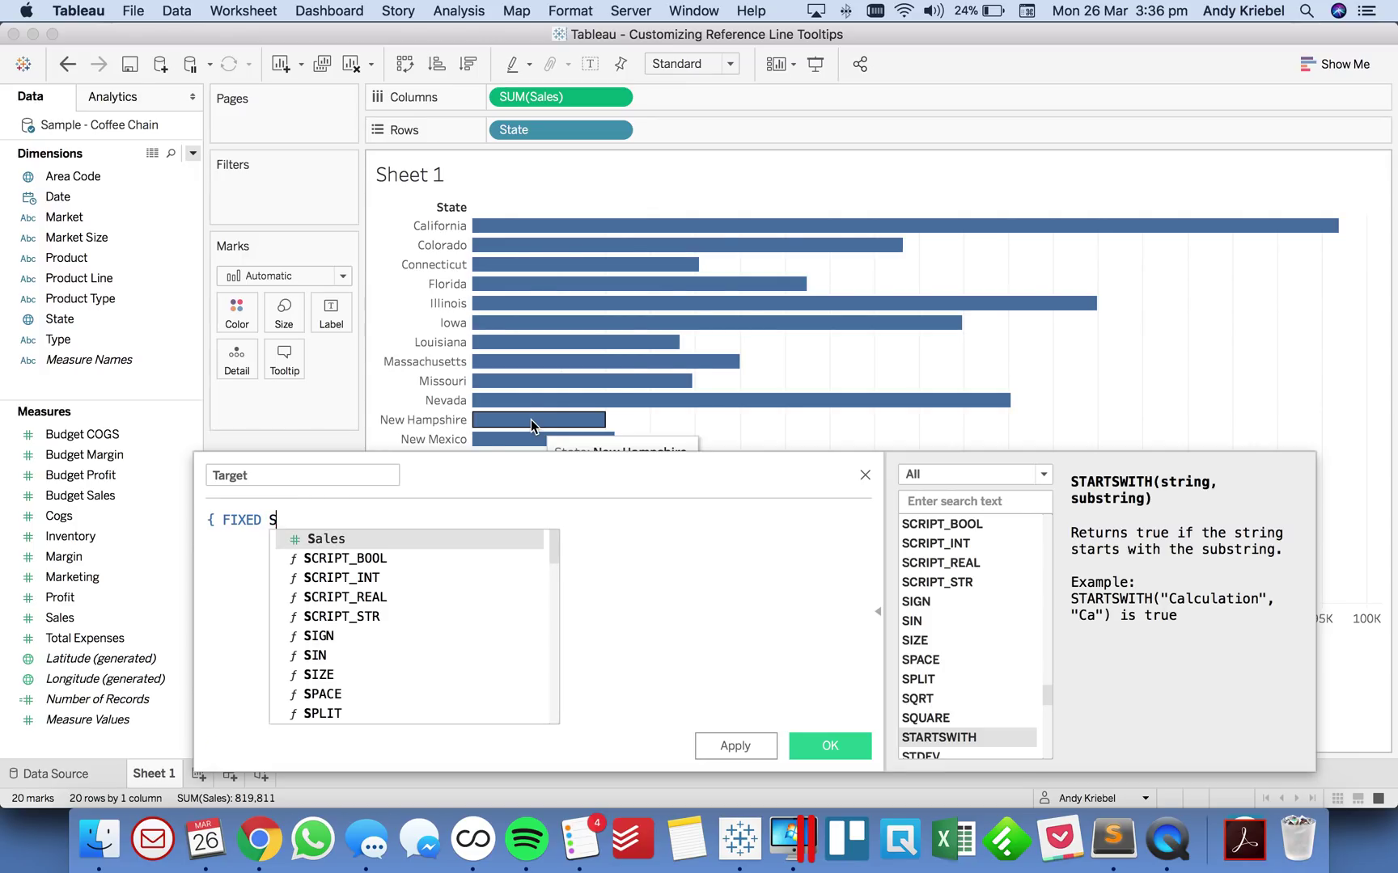
pyautogui.write('t')
pyautogui.press('Return')
pyautogui.write(': sum')
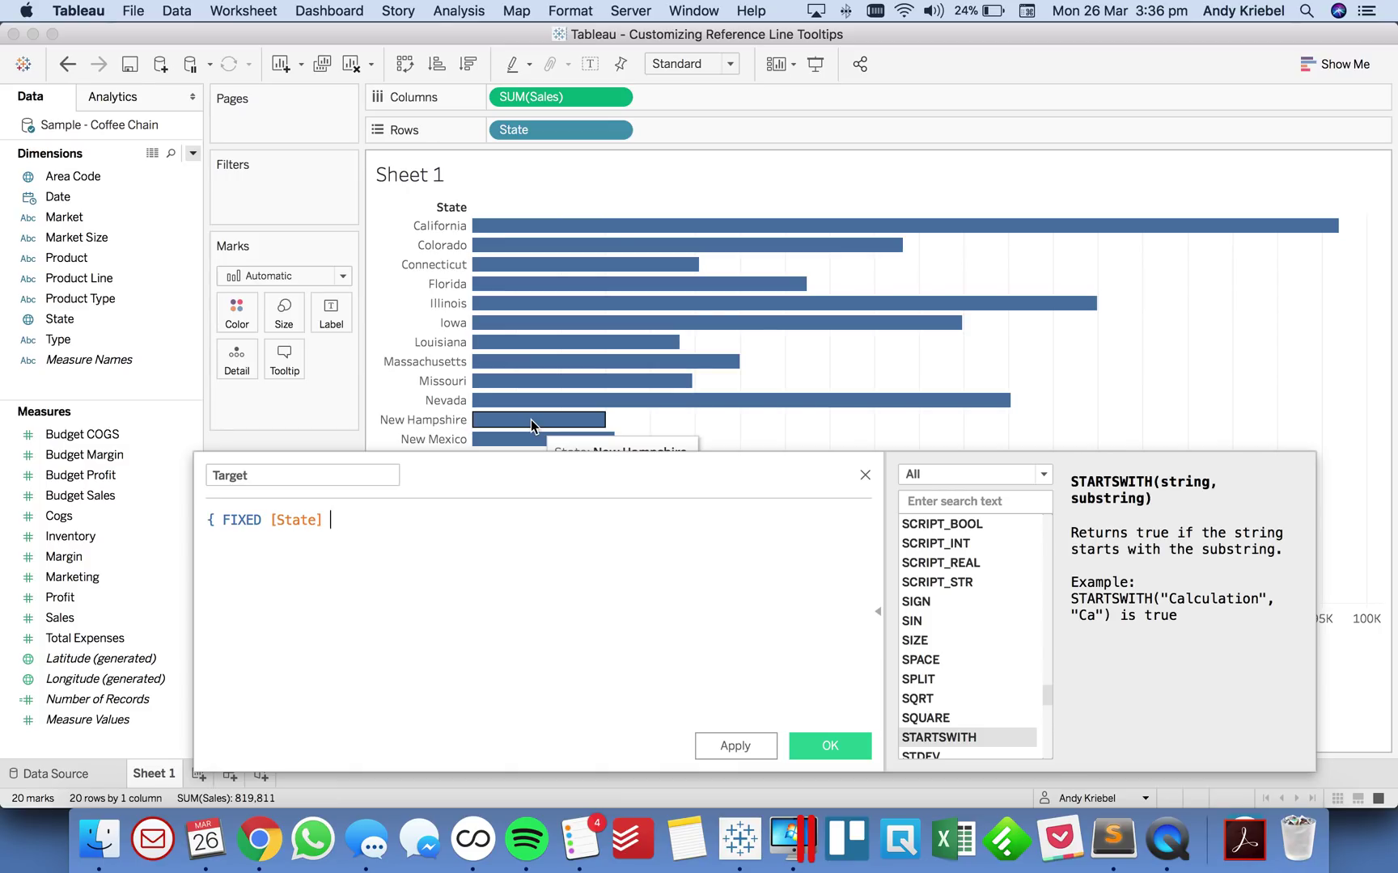
pyautogui.press('Return')
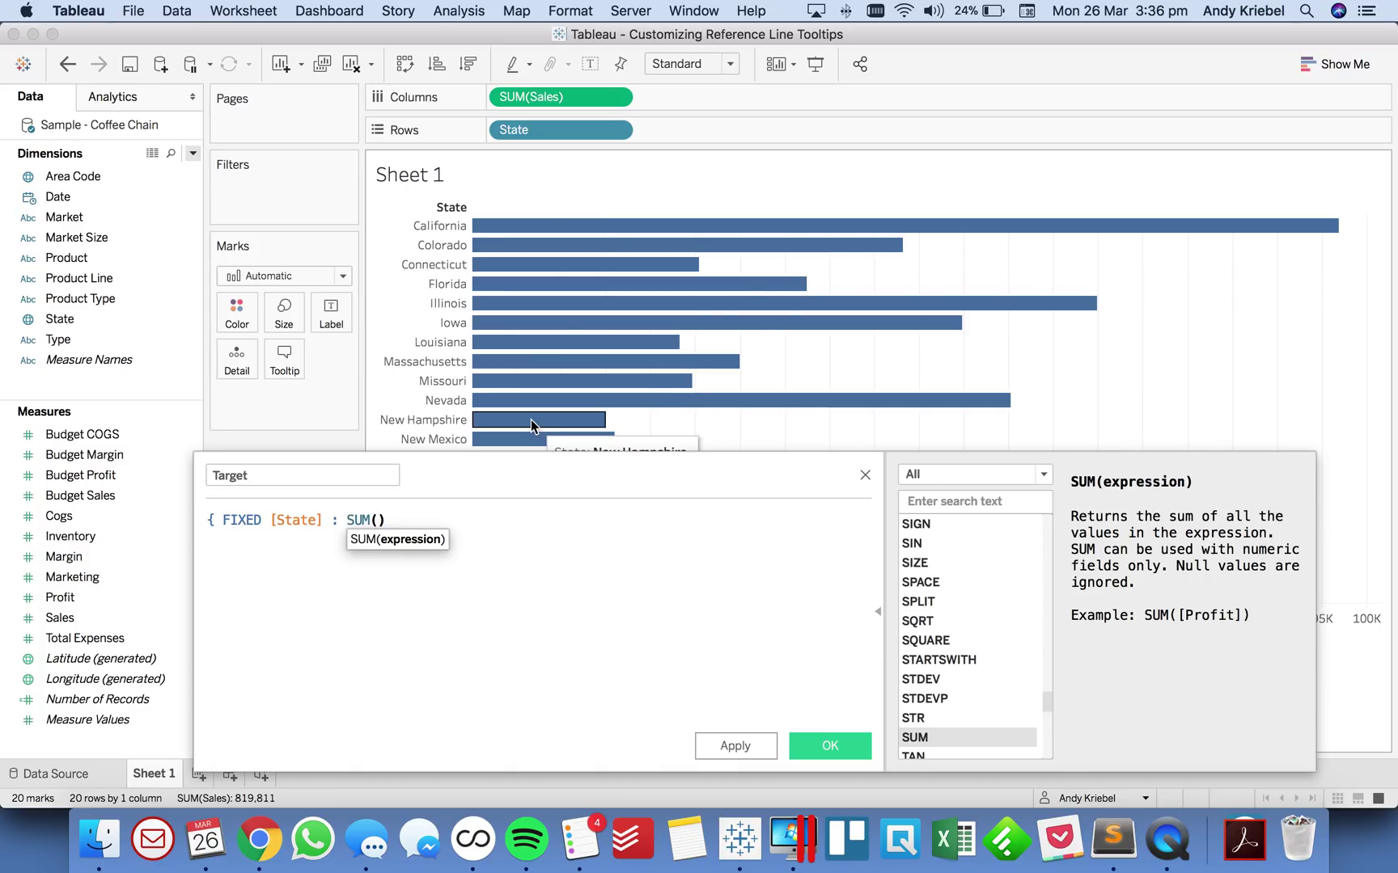
pyautogui.write('budg')
pyautogui.press('Down')
pyautogui.press('Down')
pyautogui.press('Down')
pyautogui.press('Return')
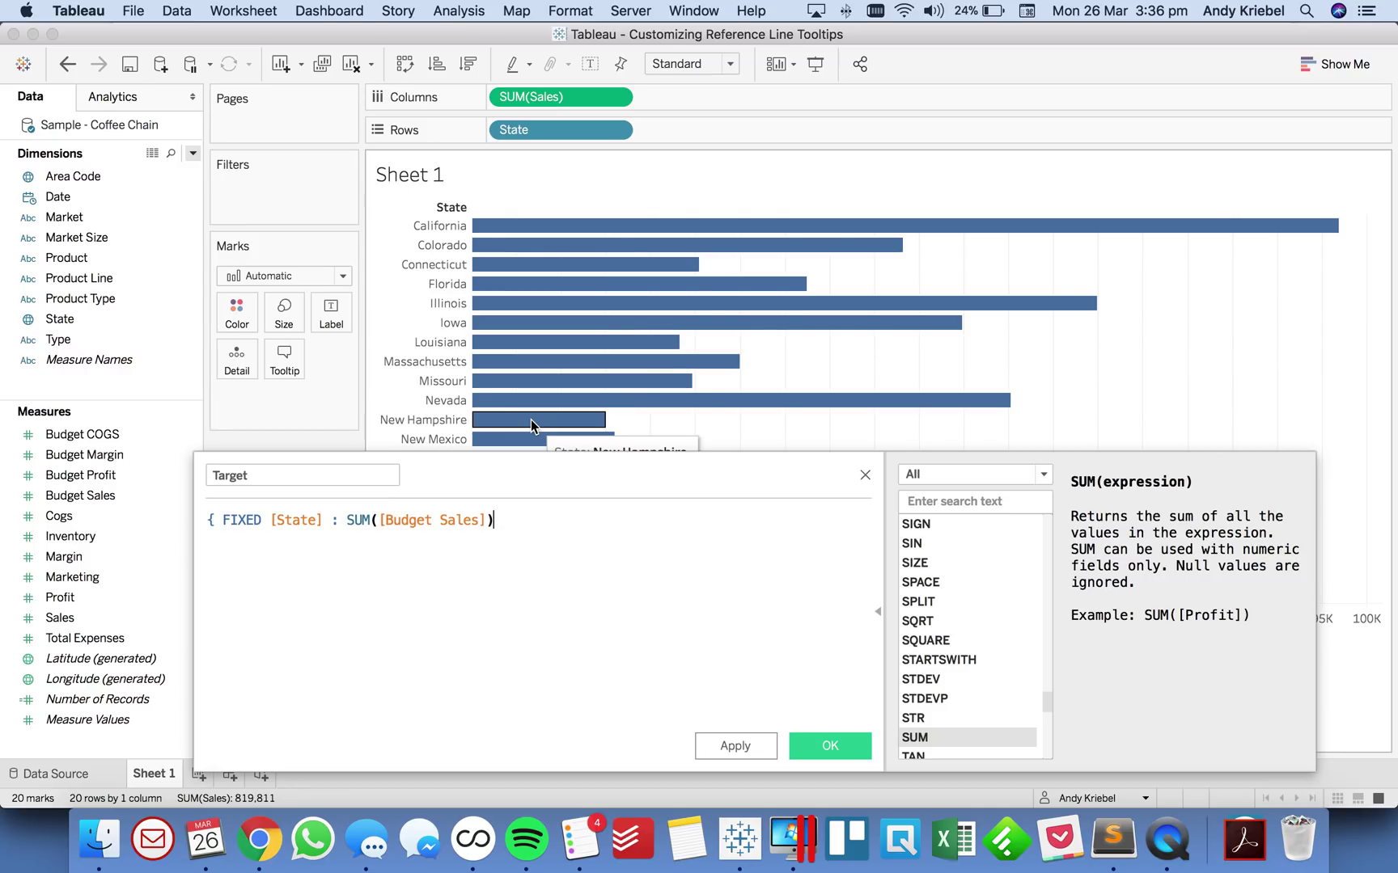
pyautogui.press('Right')
pyautogui.write('}')
# Step: Wrap it as {AVG({ FIXED [State] : SUM([Budget Sales]) })} and save Target
pyautogui.press('super+Left')
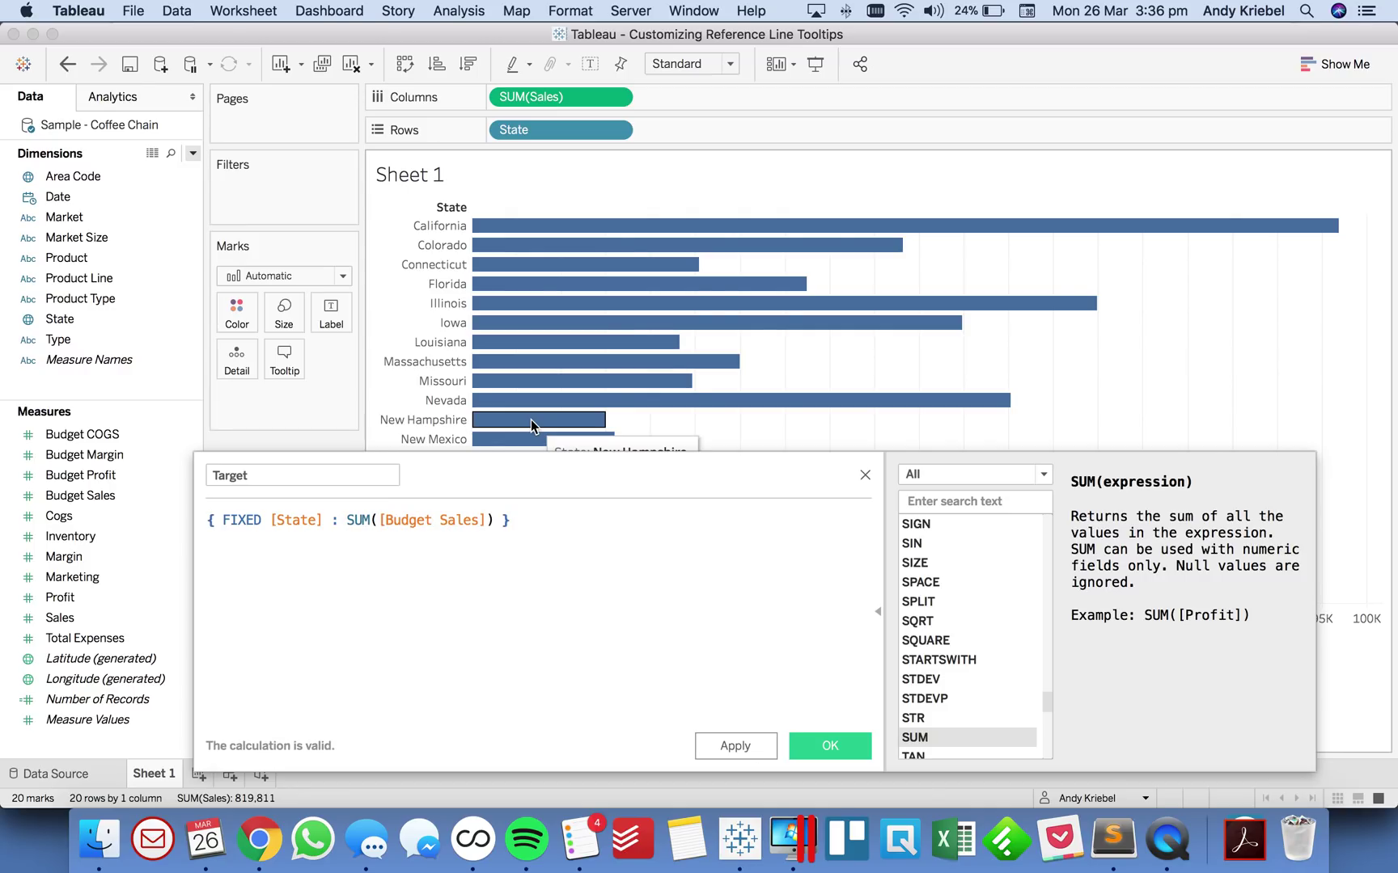
pyautogui.write('AVG(')
pyautogui.press('Escape')
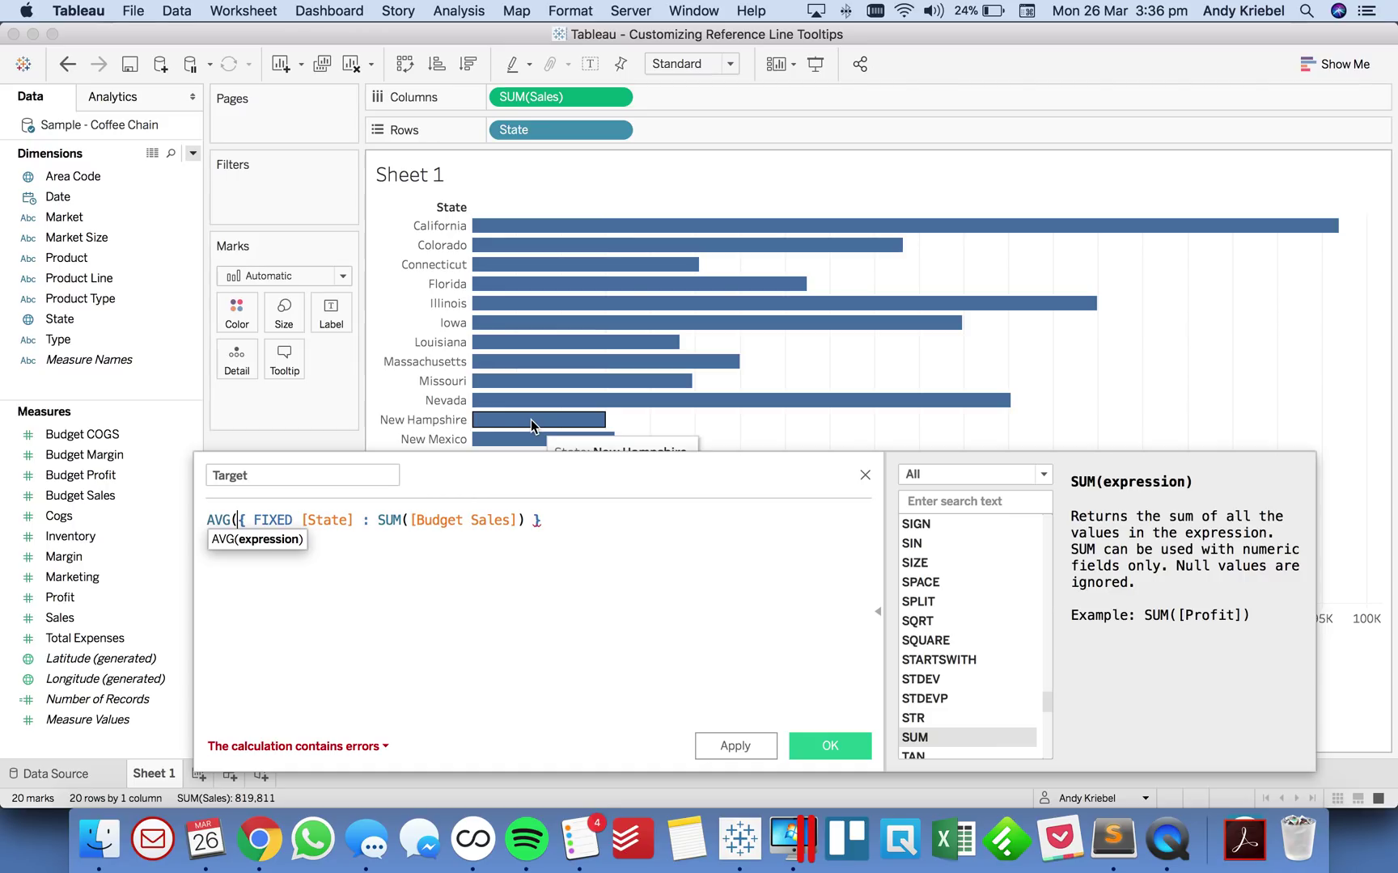
pyautogui.press('Left')
pyautogui.press('Left')
pyautogui.write('{')
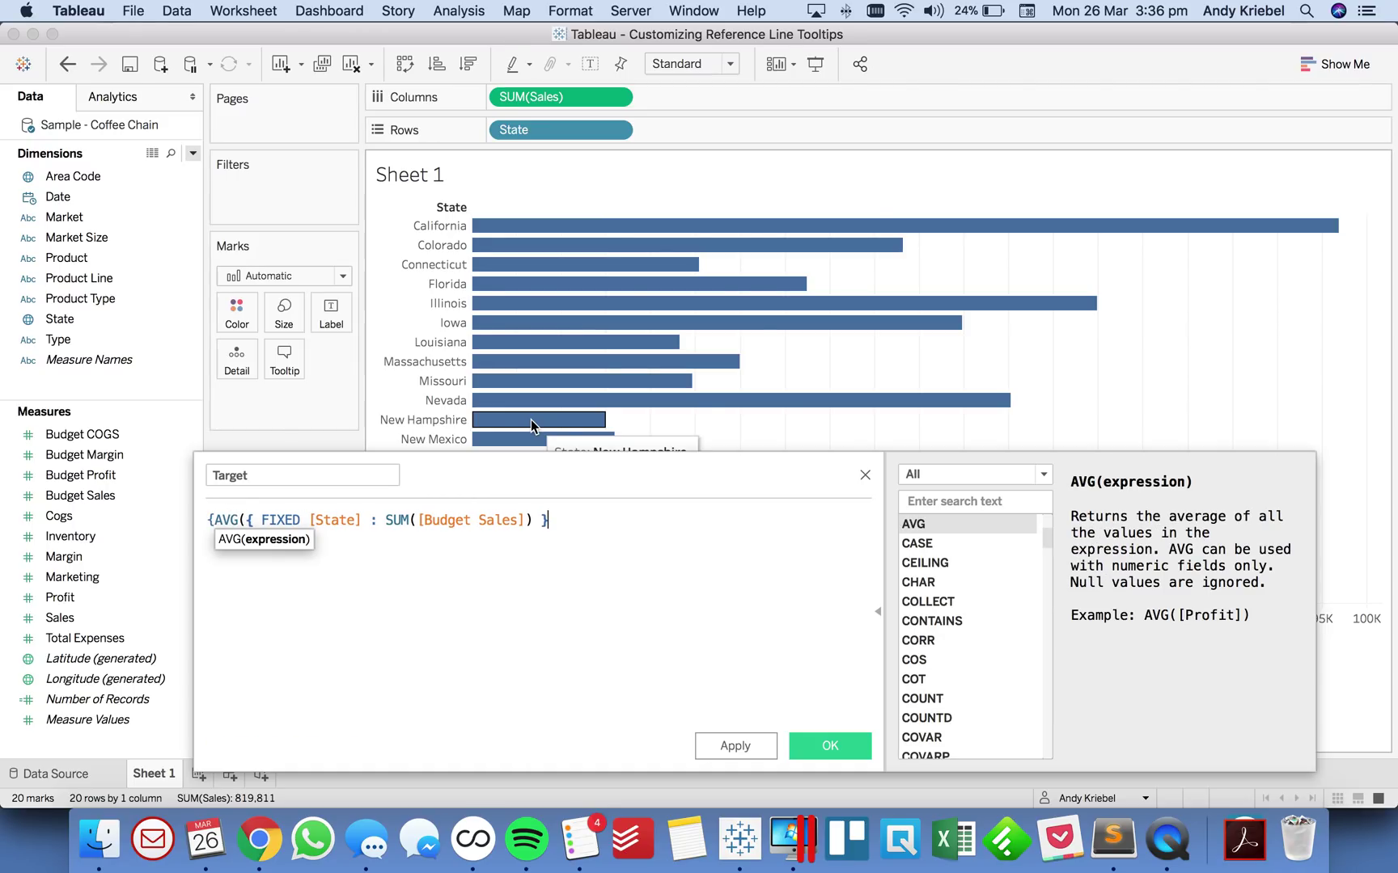
pyautogui.press('super+Right')
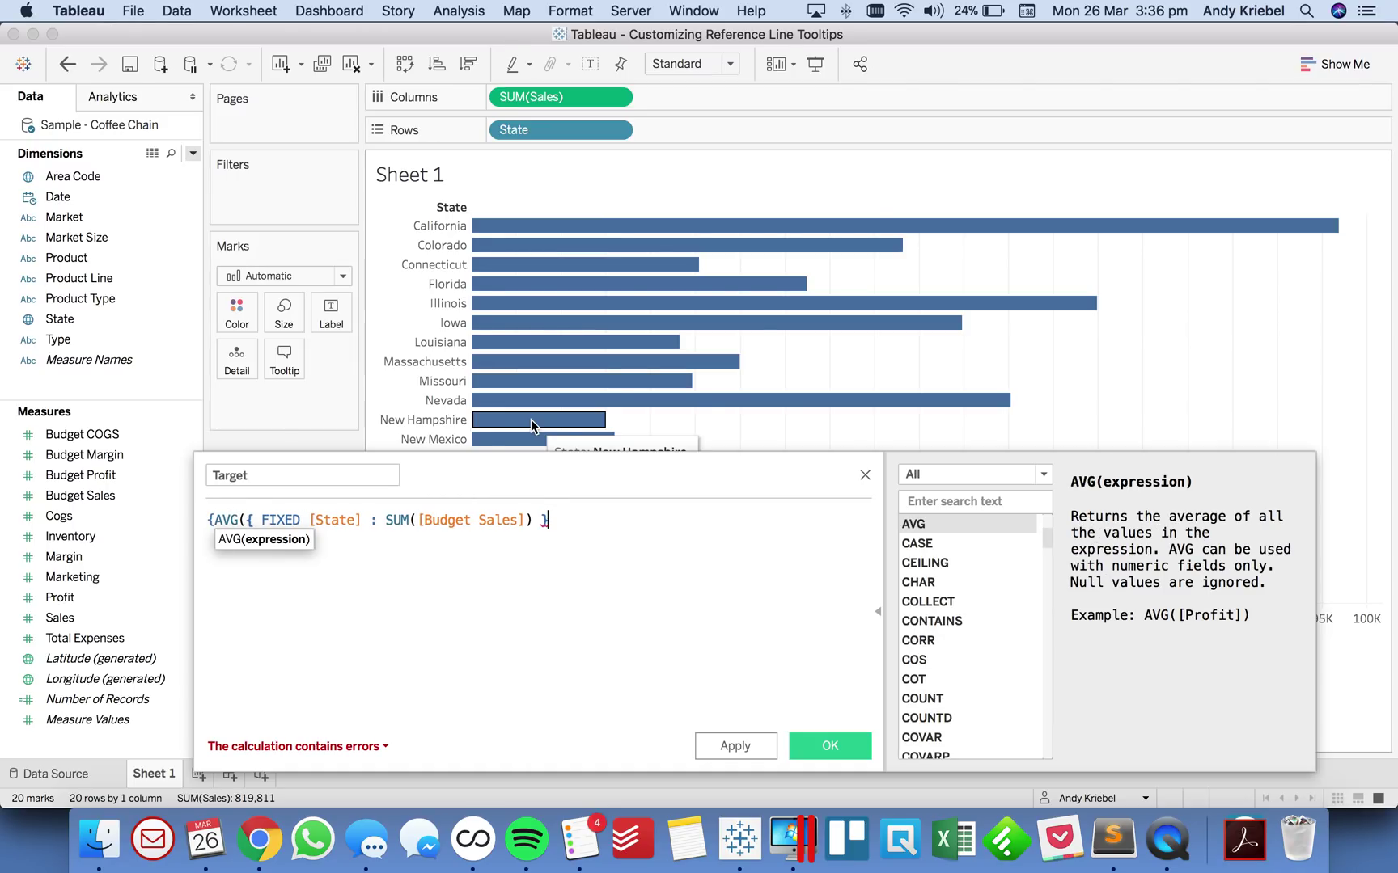
pyautogui.write(')}')
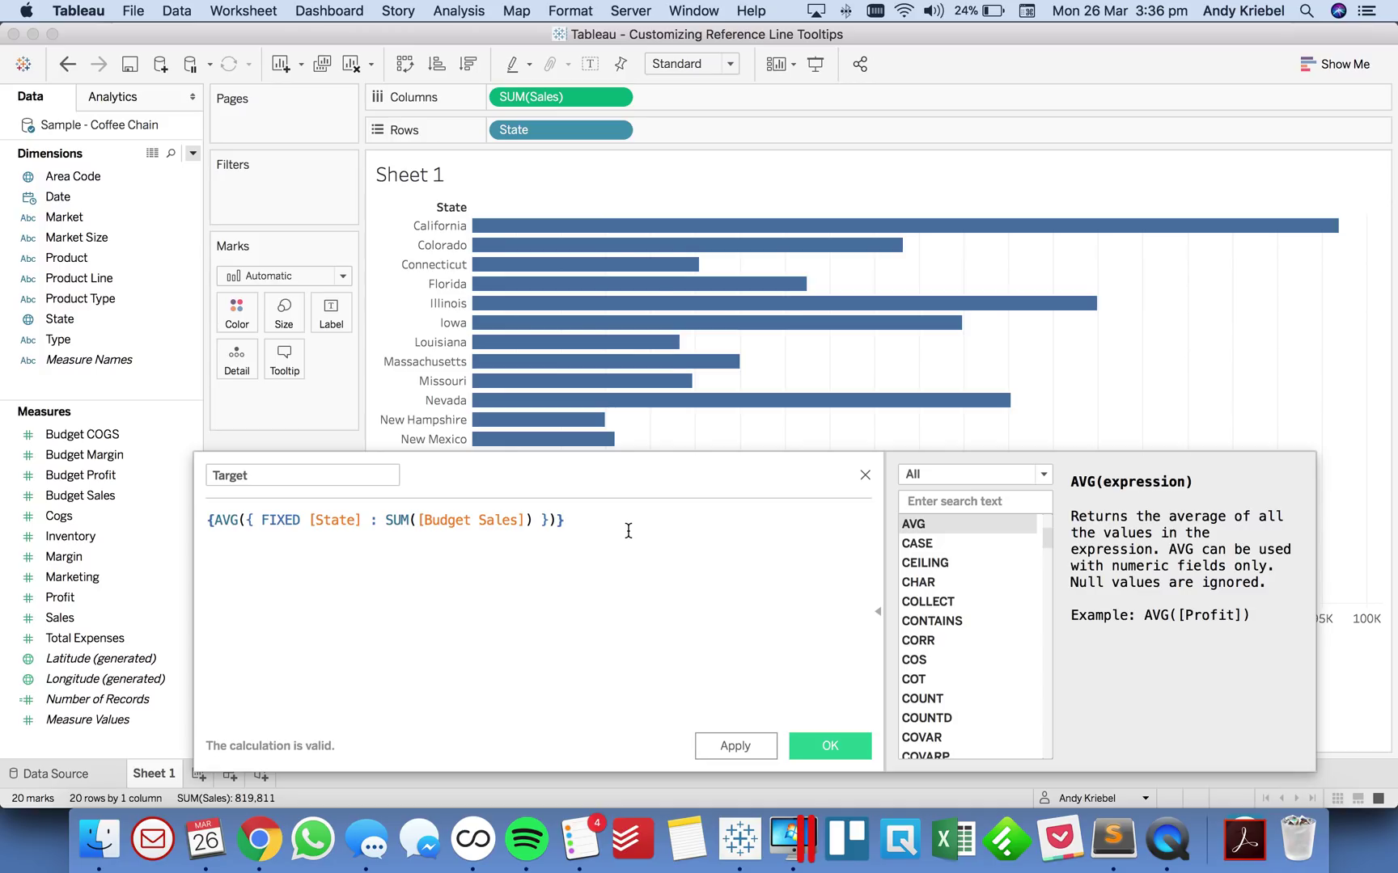
pyautogui.click(823, 749)
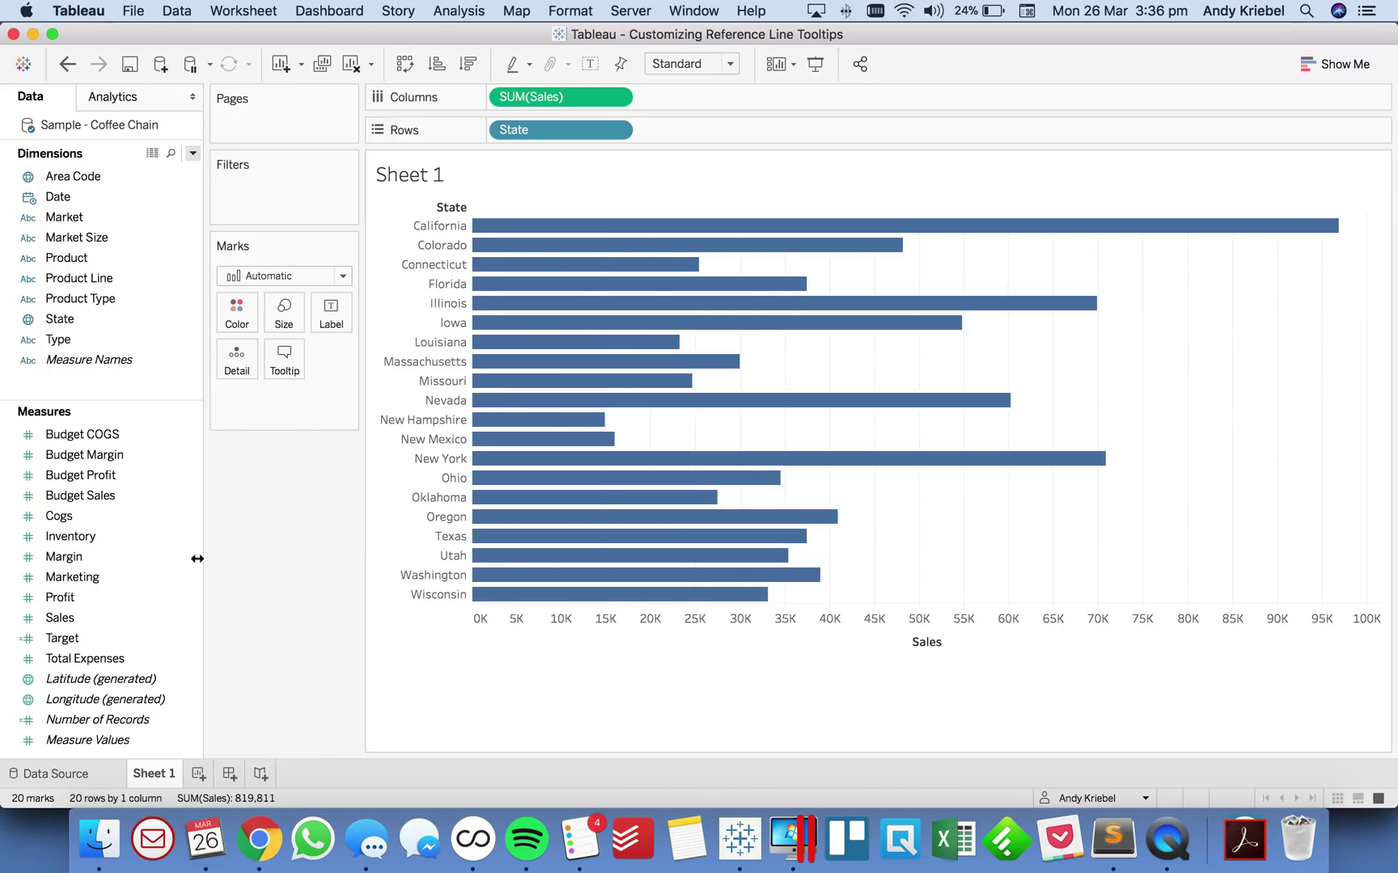
# Step: Put Target on a dual axis over Sales and synchronize the two axes
pyautogui.click(75, 638)
pyautogui.moveTo(74, 639); pyautogui.dragTo(739, 222)
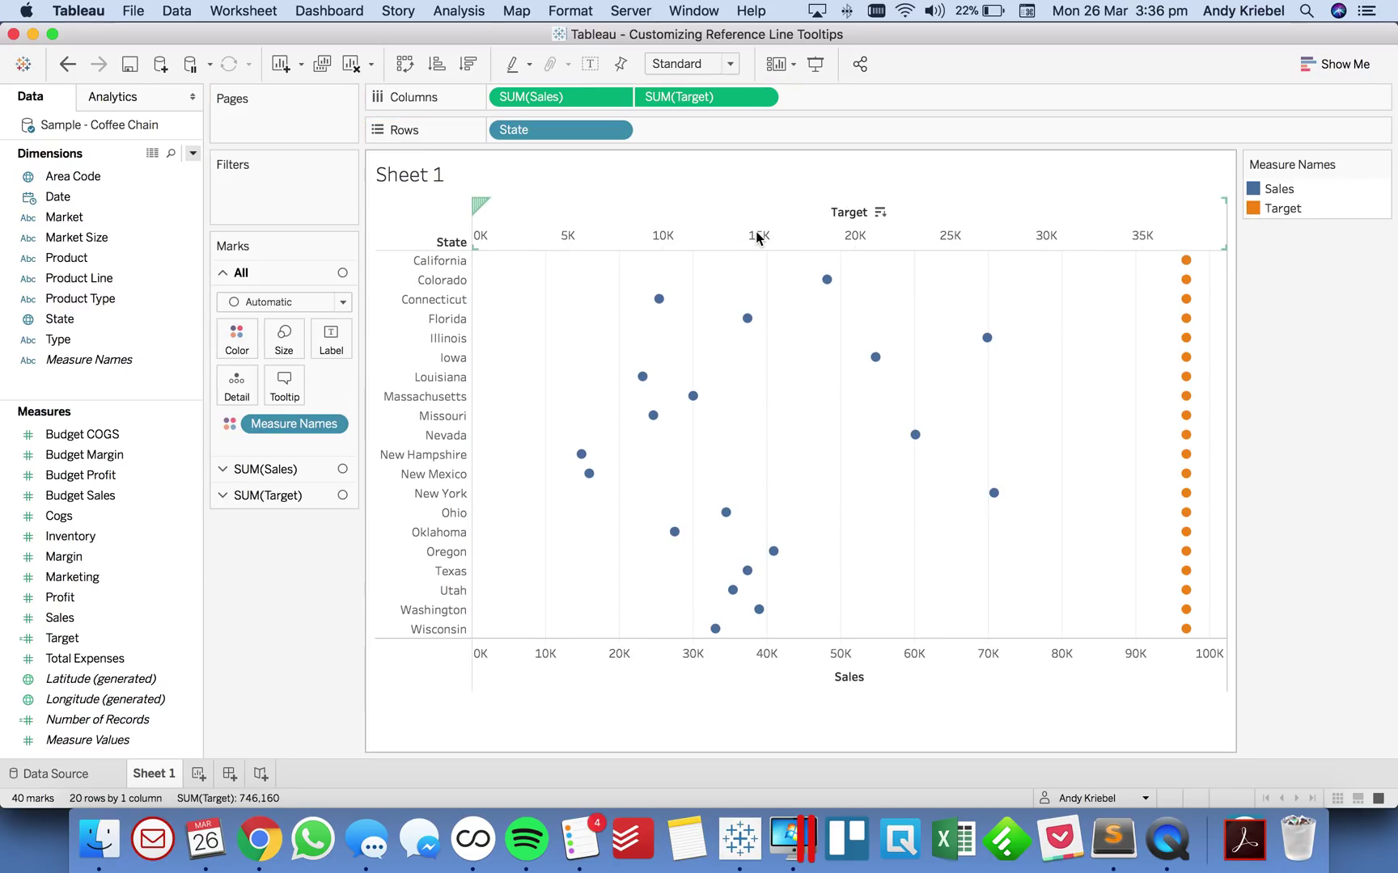
pyautogui.rightClick(757, 235)
pyautogui.click(615, 309)
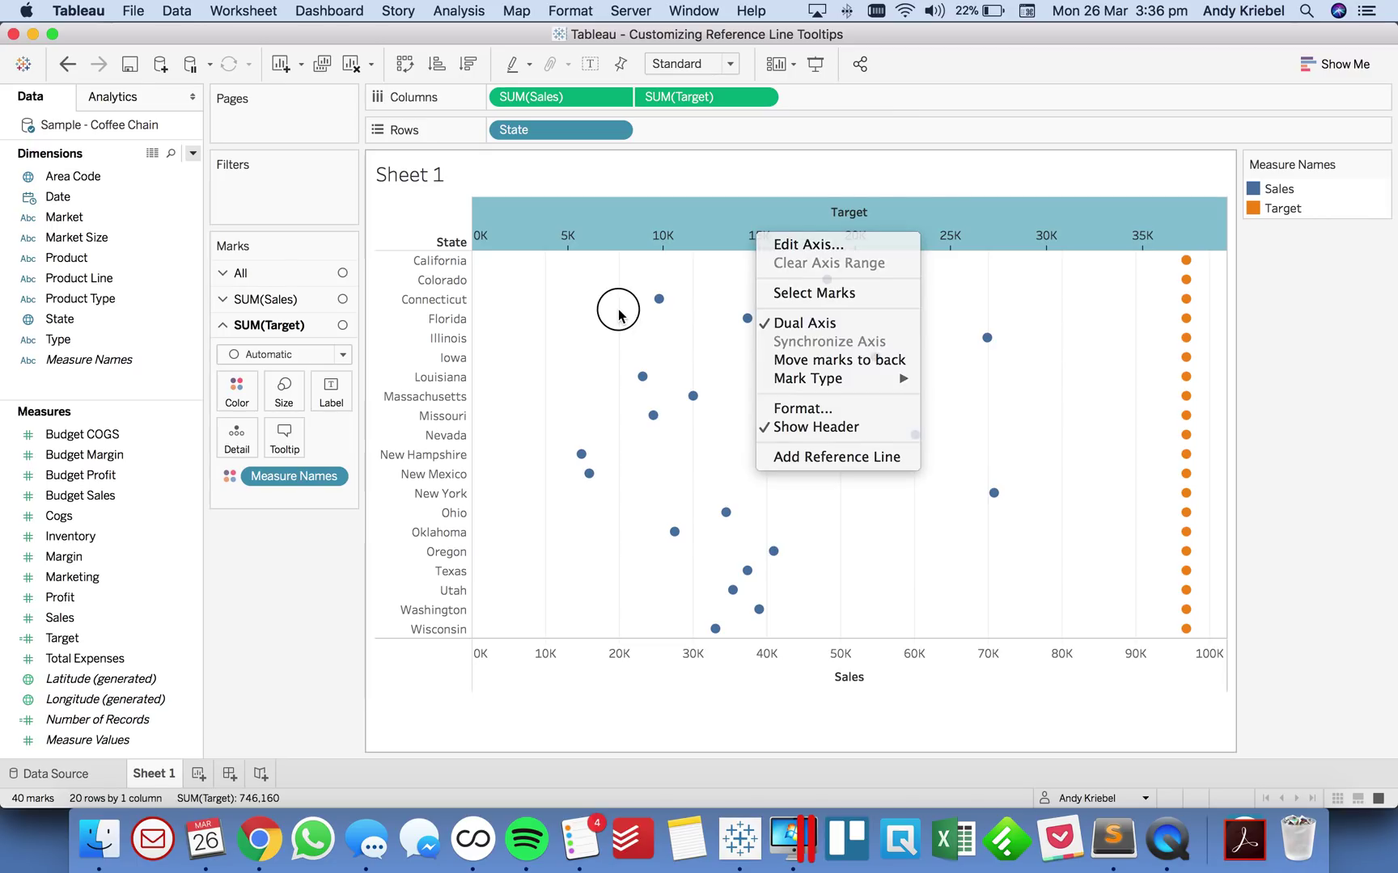
pyautogui.click(27, 640)
pyautogui.click(269, 619)
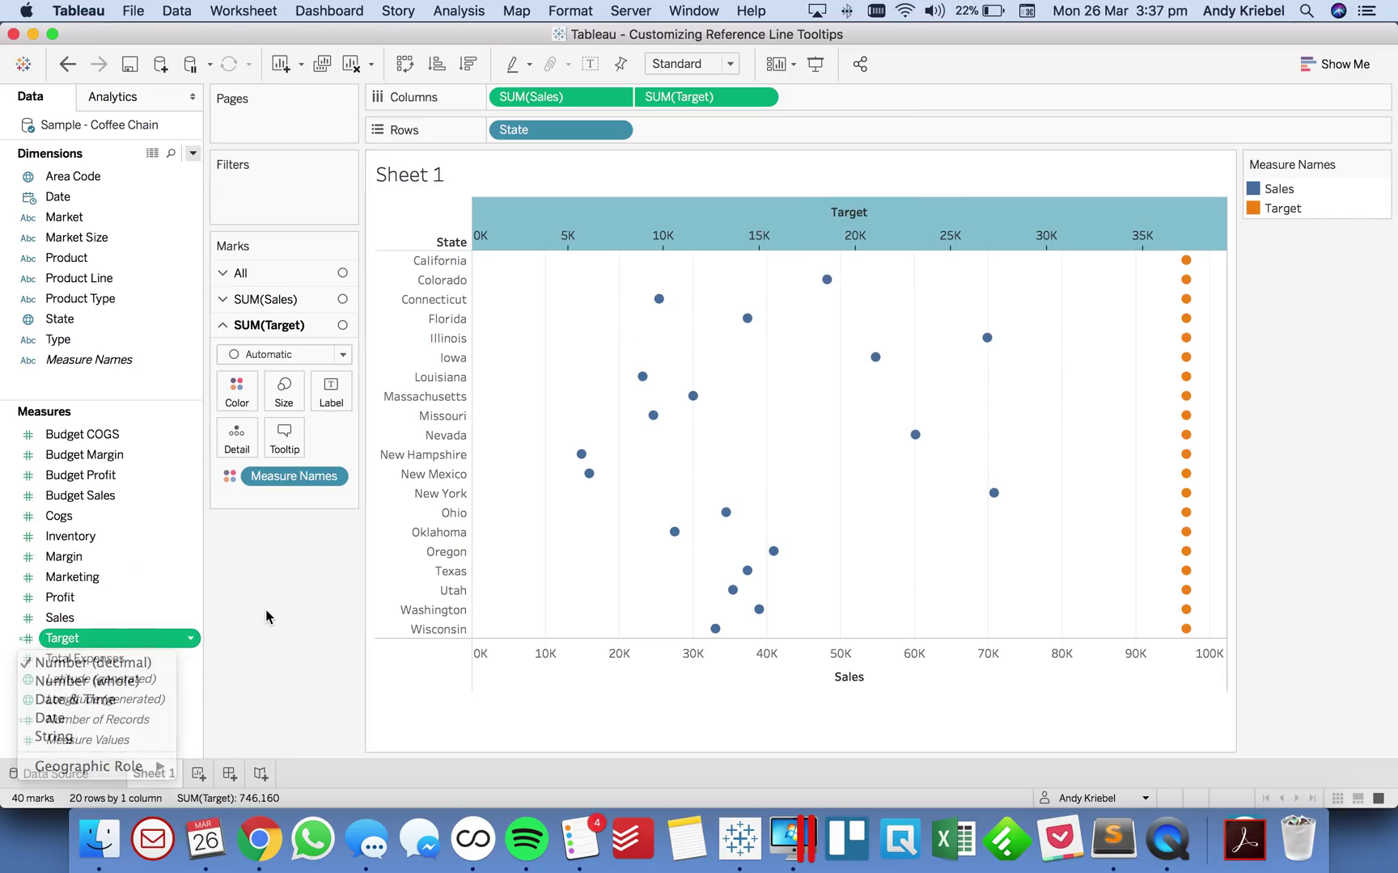
pyautogui.click(30, 621)
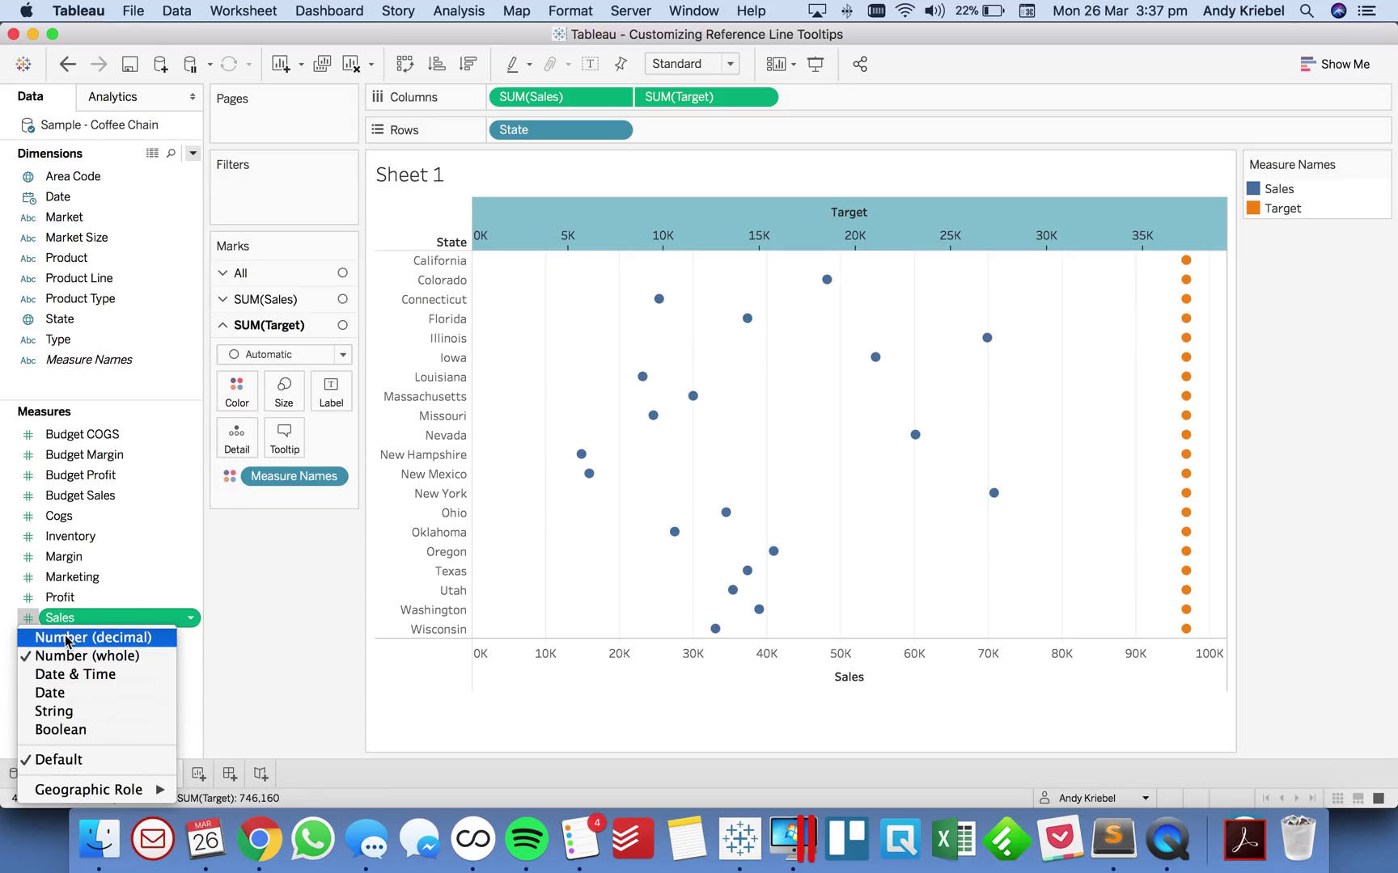
pyautogui.click(240, 612)
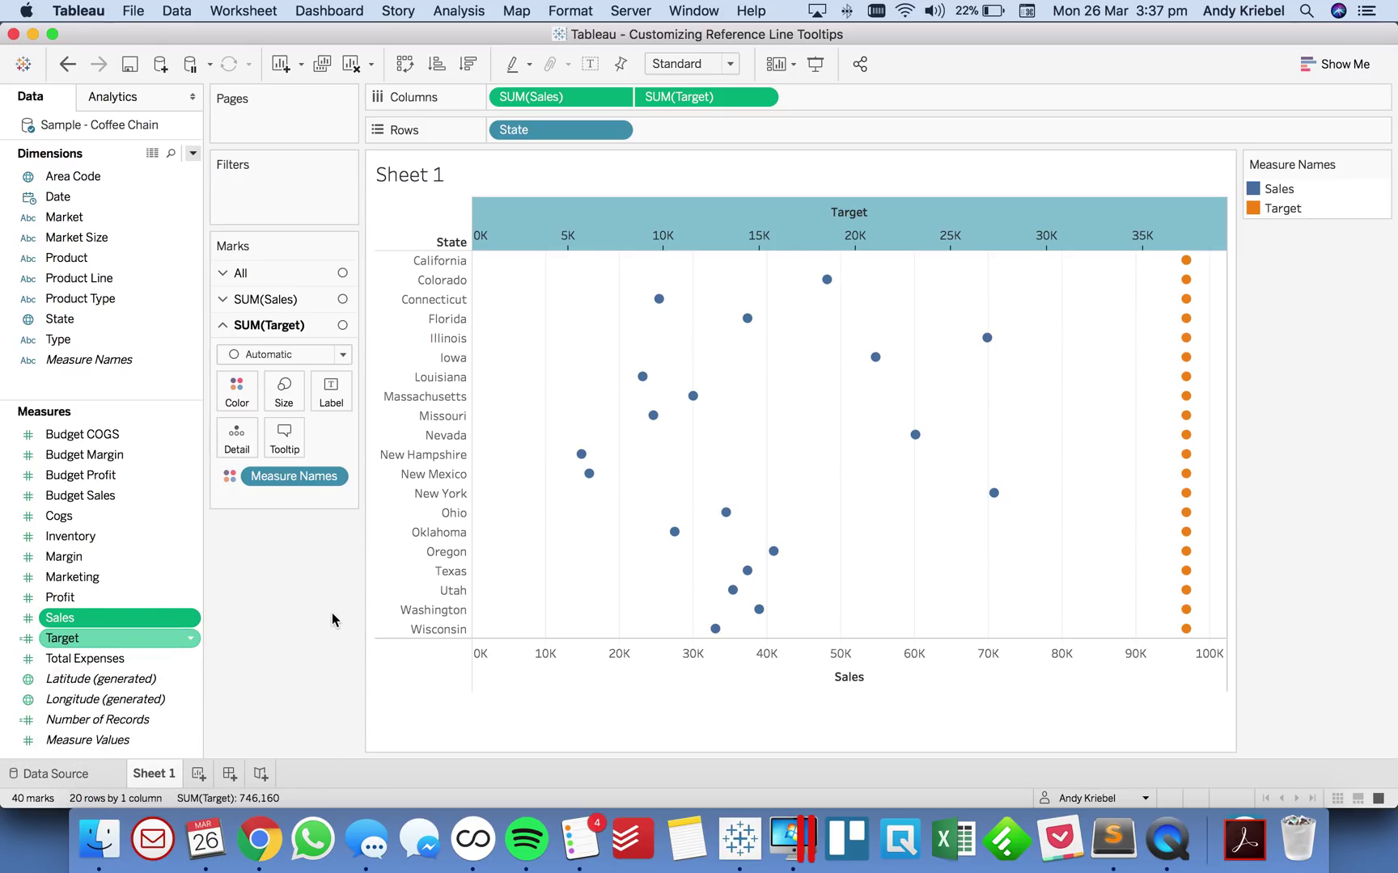
pyautogui.rightClick(712, 237)
pyautogui.click(764, 346)
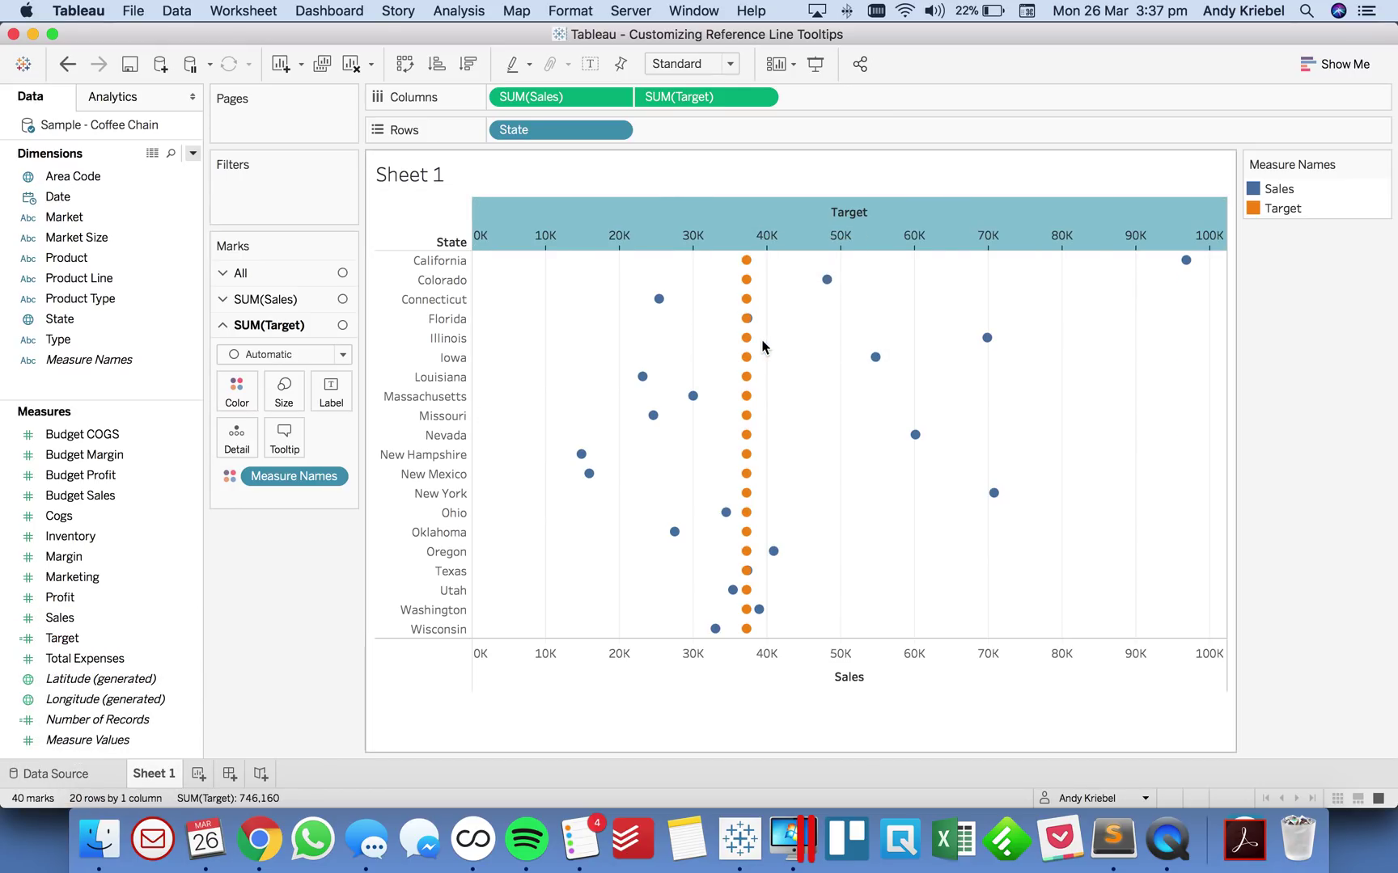
# Step: Show Sales as bars and Target as maximum-size Gantt bars, and remove Measure Names colouring
pyautogui.click(283, 300)
pyautogui.click(275, 328)
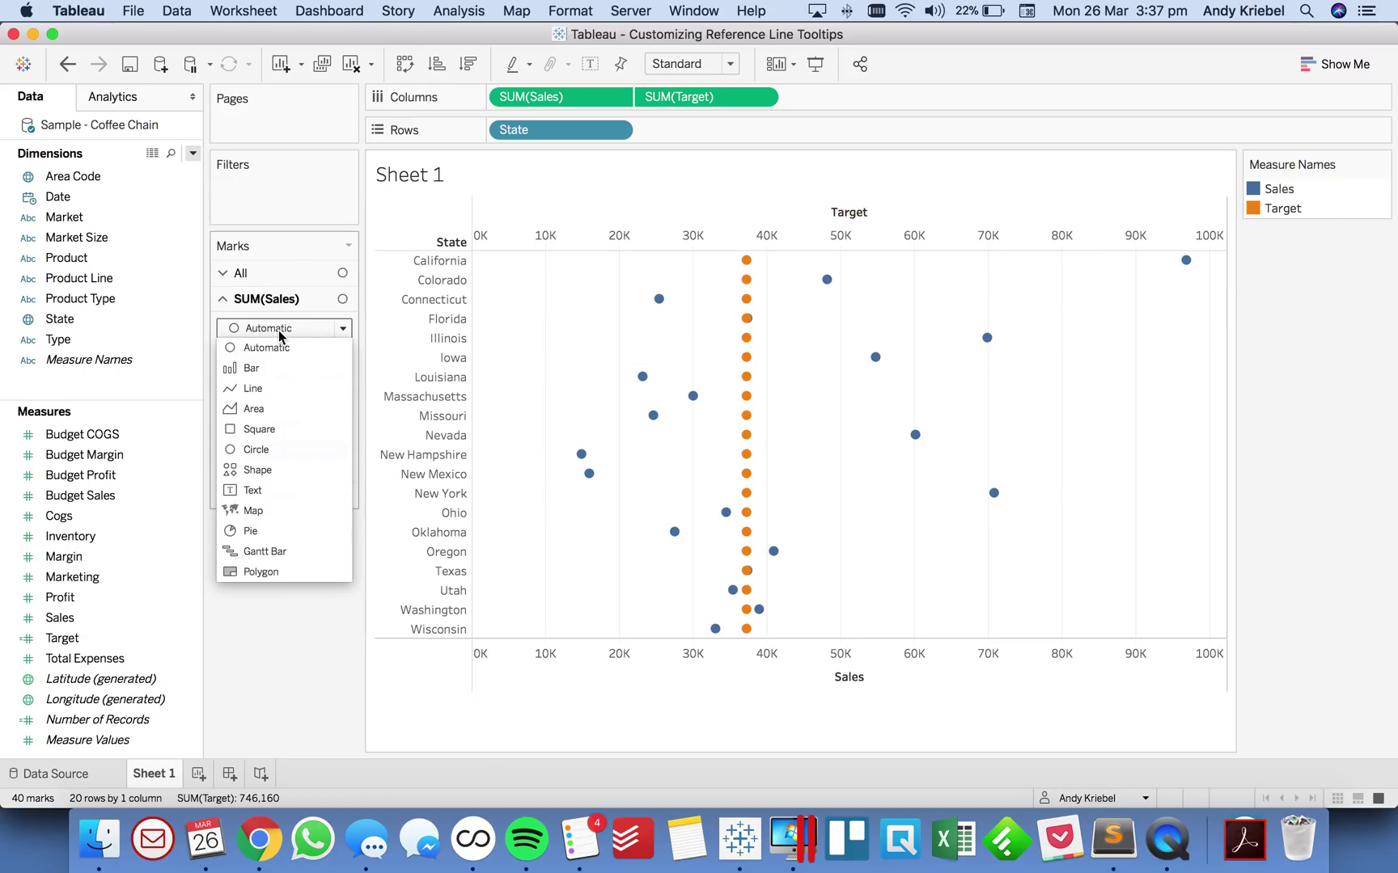
pyautogui.click(270, 370)
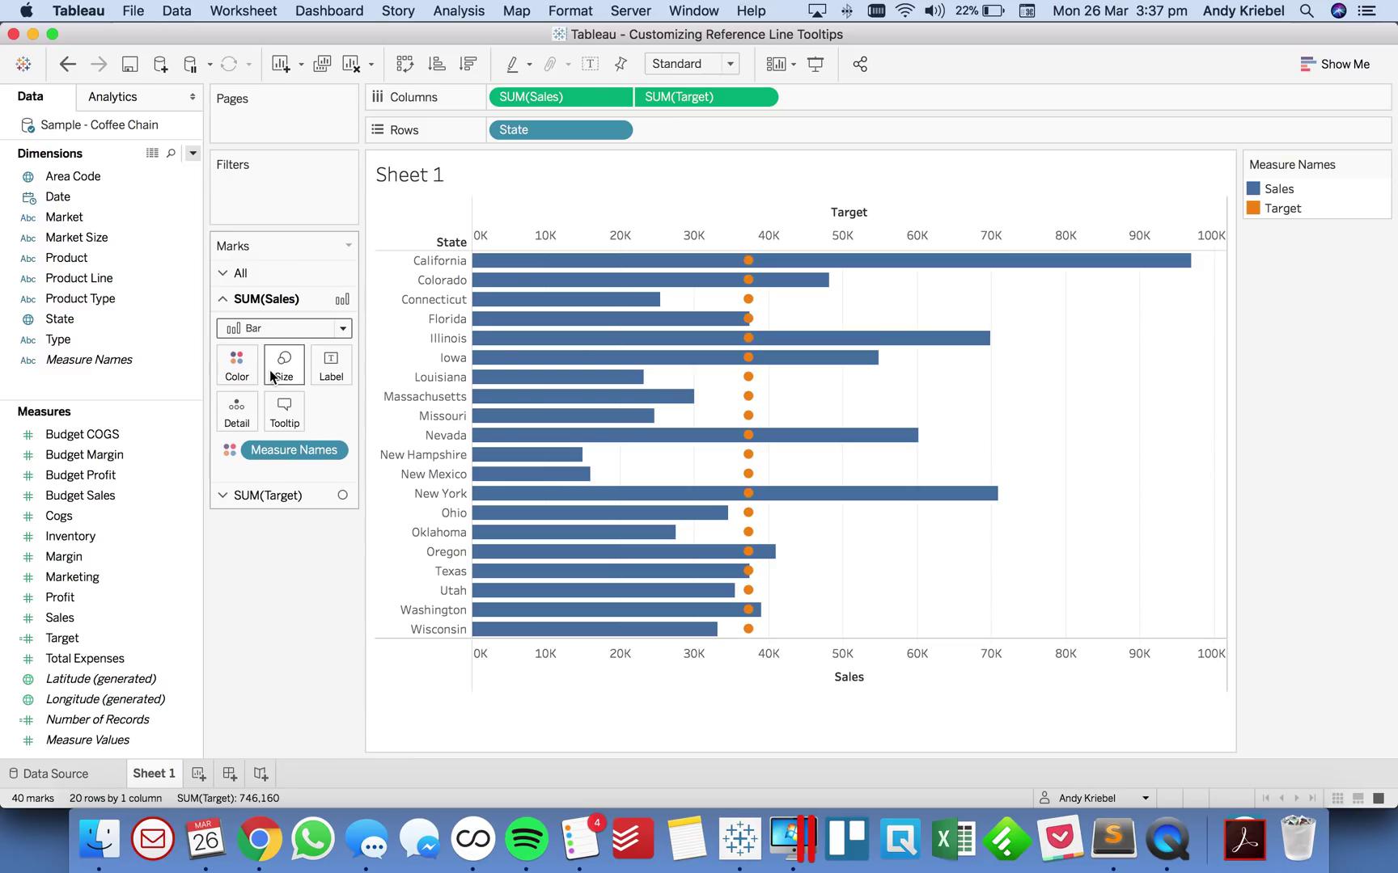
pyautogui.click(265, 496)
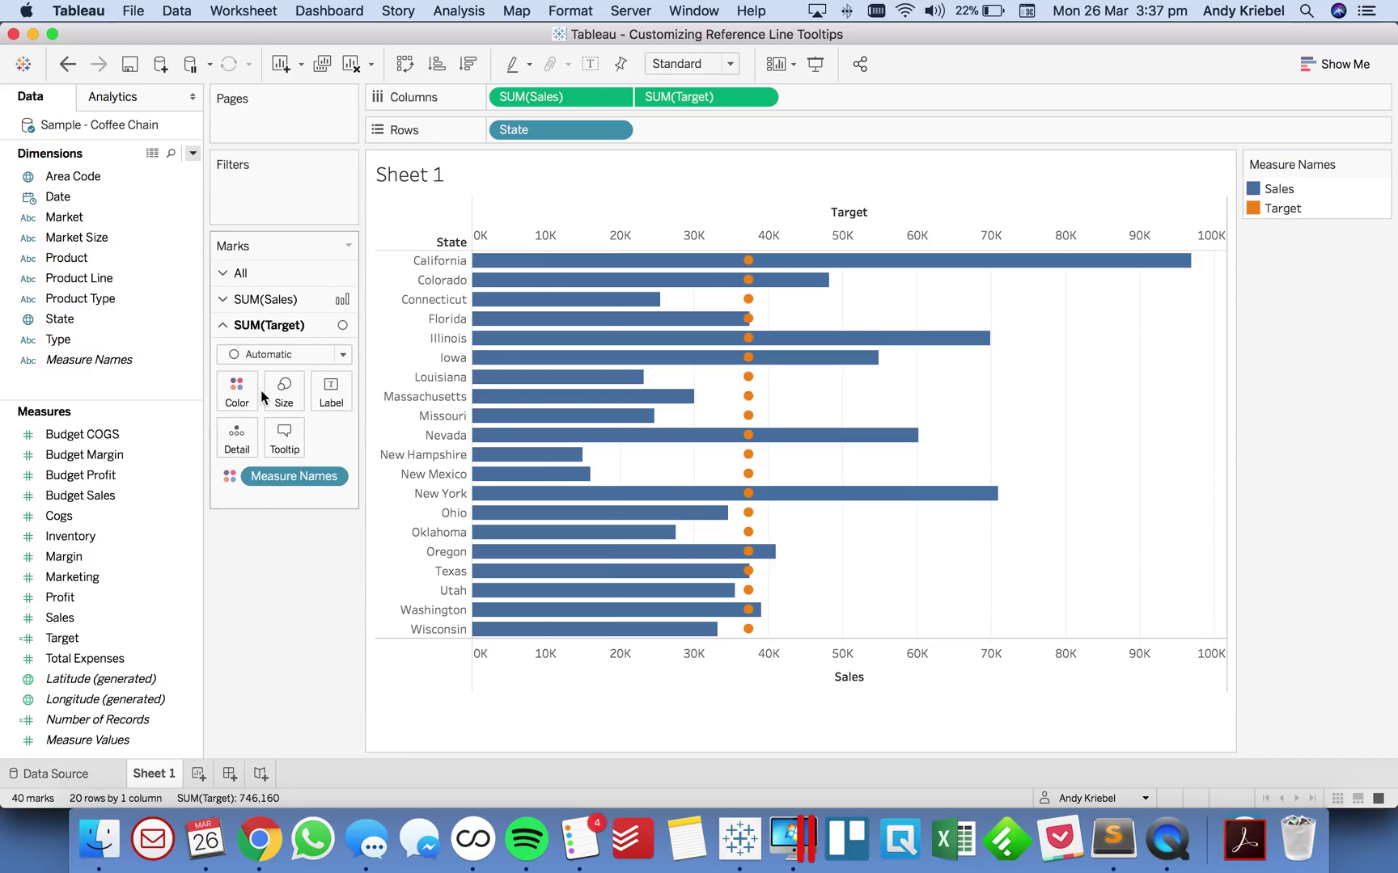
pyautogui.click(267, 354)
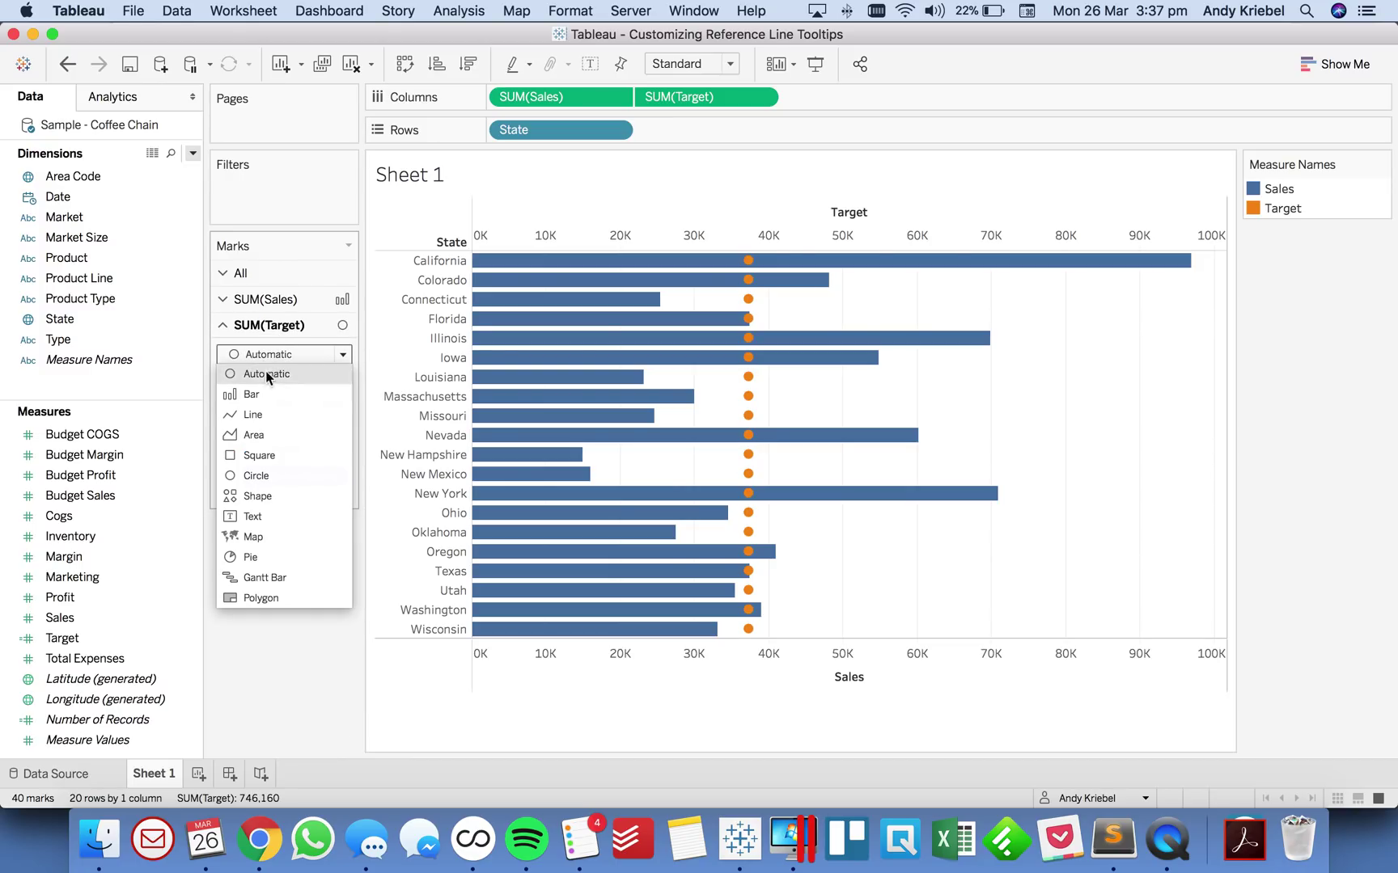
pyautogui.click(268, 579)
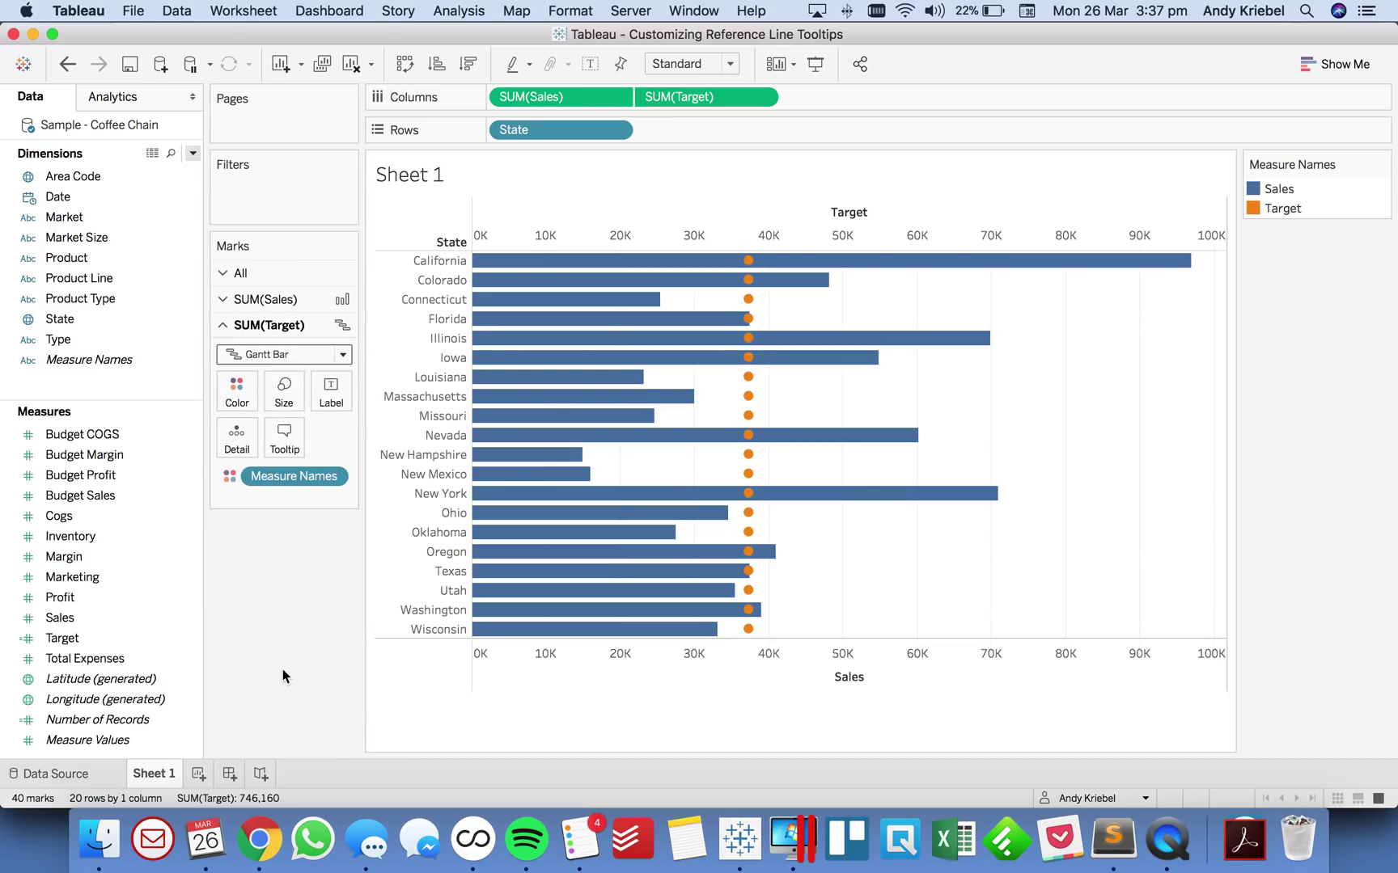
pyautogui.click(284, 390)
pyautogui.moveTo(400, 439); pyautogui.dragTo(474, 441)
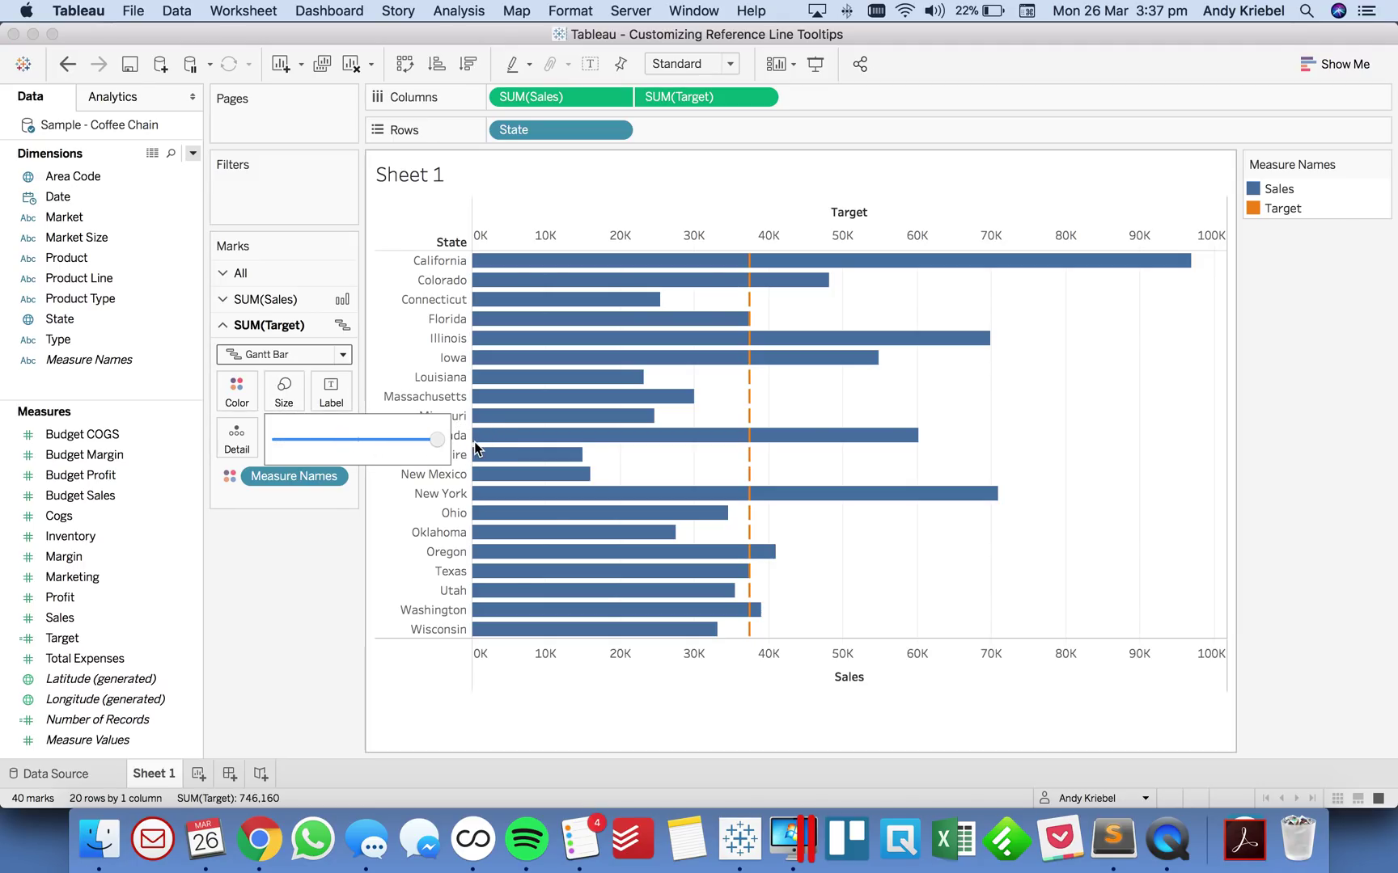
pyautogui.click(271, 528)
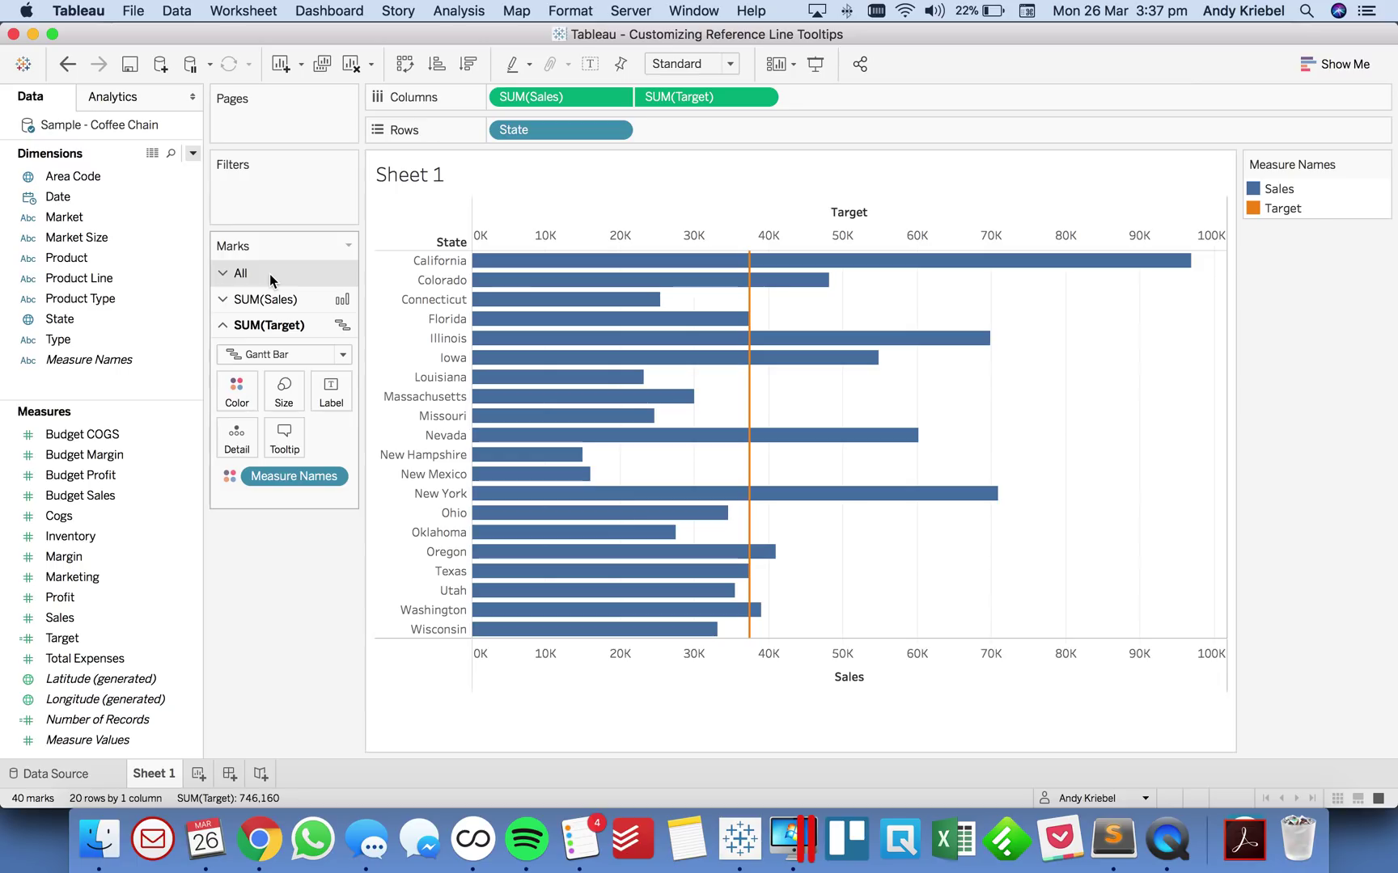
pyautogui.click(269, 274)
pyautogui.moveTo(281, 437); pyautogui.dragTo(285, 668)
# Step: Colour the Target Gantt line black and hide the top Target axis header
pyautogui.click(280, 497)
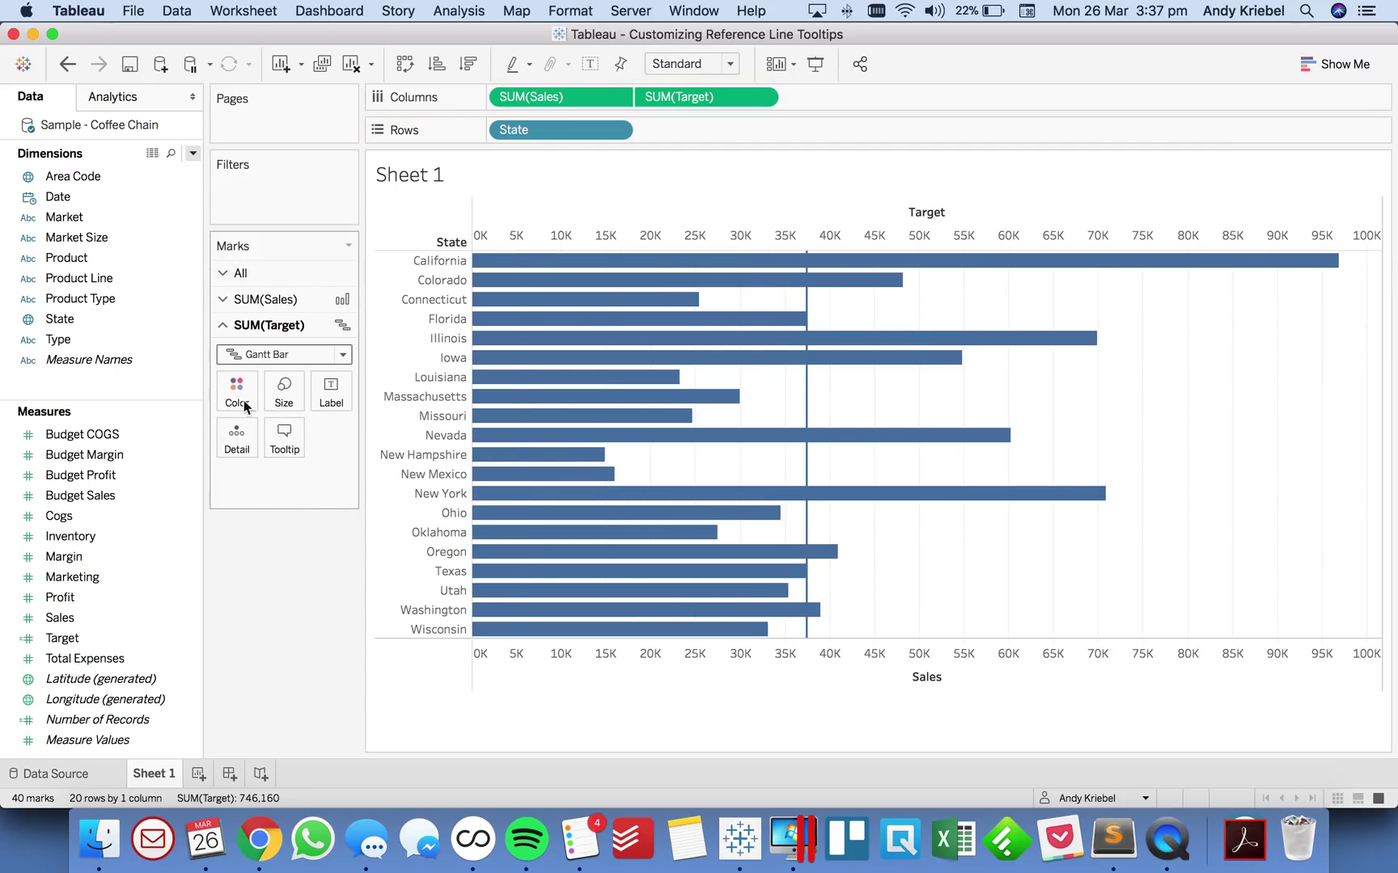
pyautogui.click(237, 386)
pyautogui.click(250, 453)
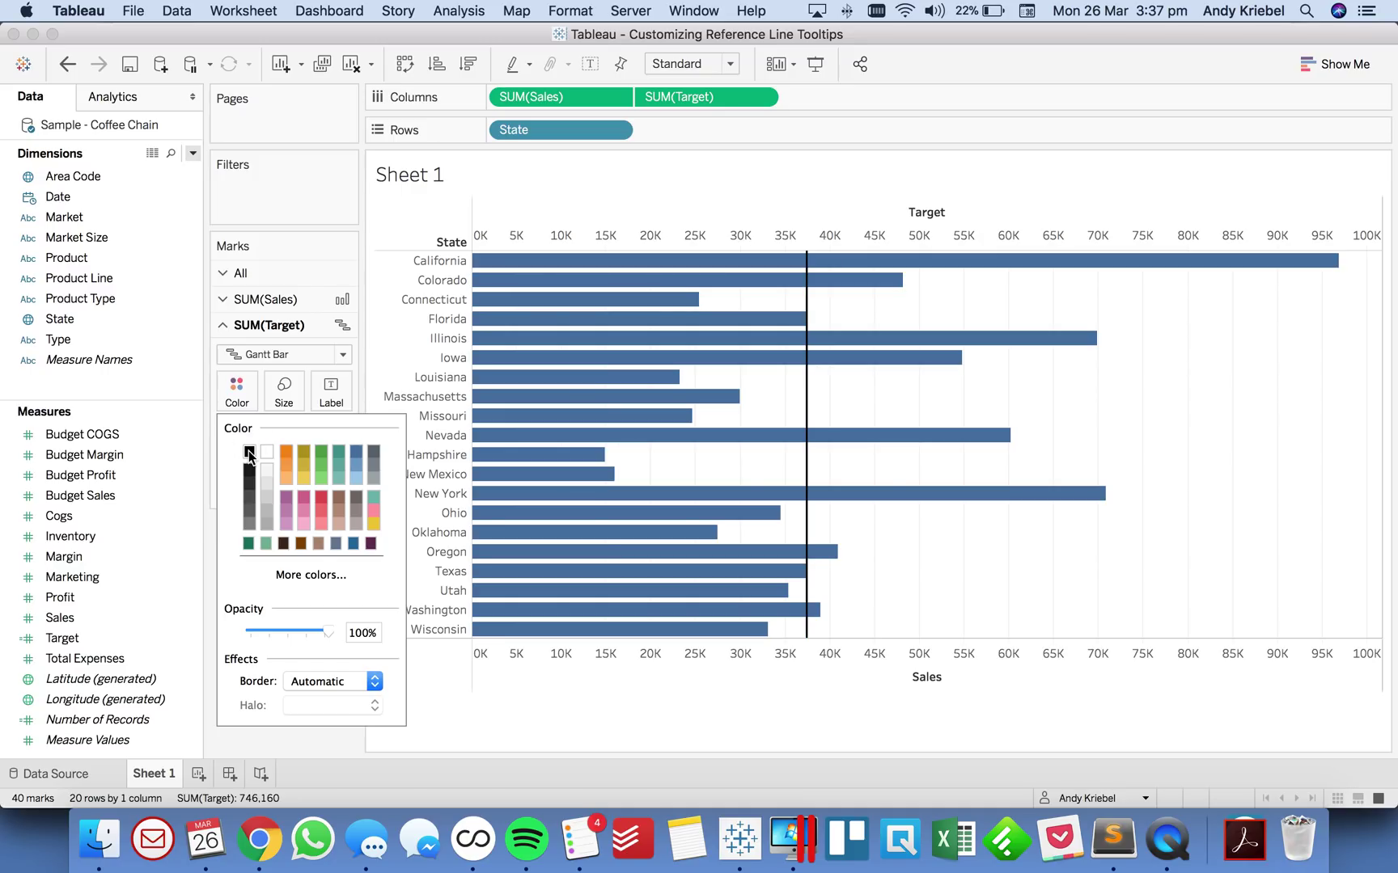
pyautogui.click(1064, 583)
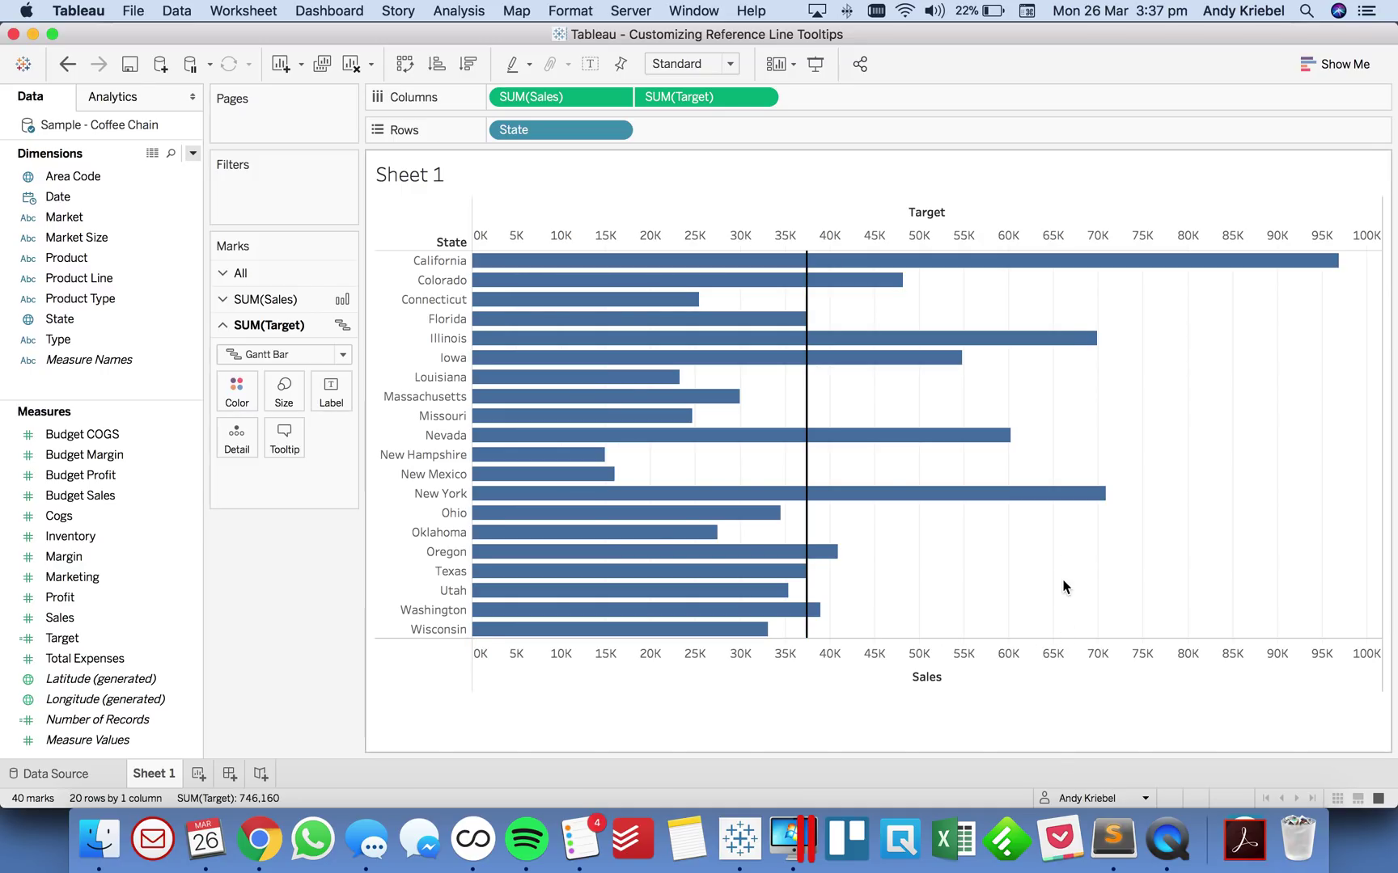
pyautogui.rightClick(813, 233)
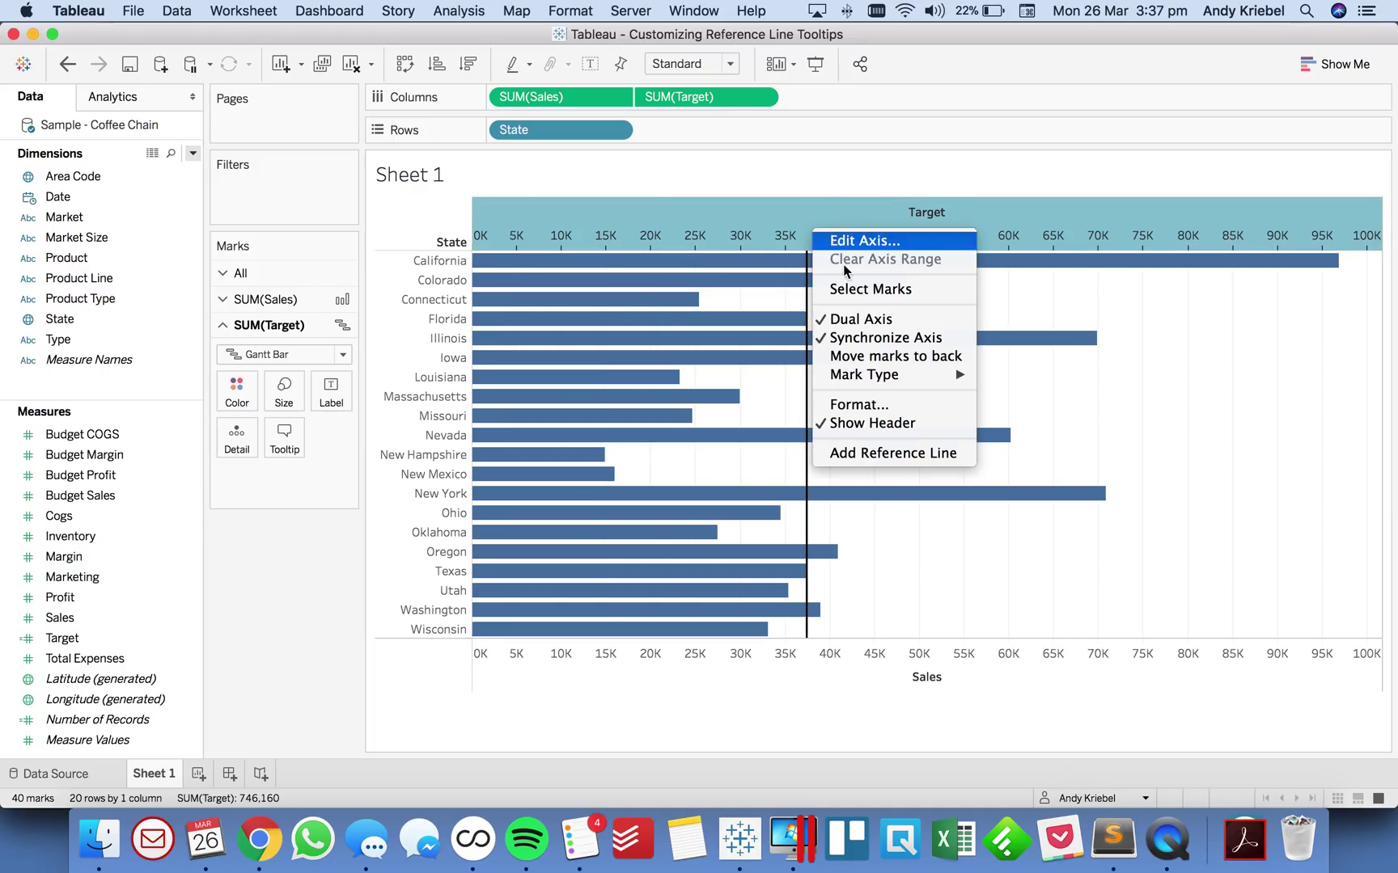
pyautogui.click(873, 422)
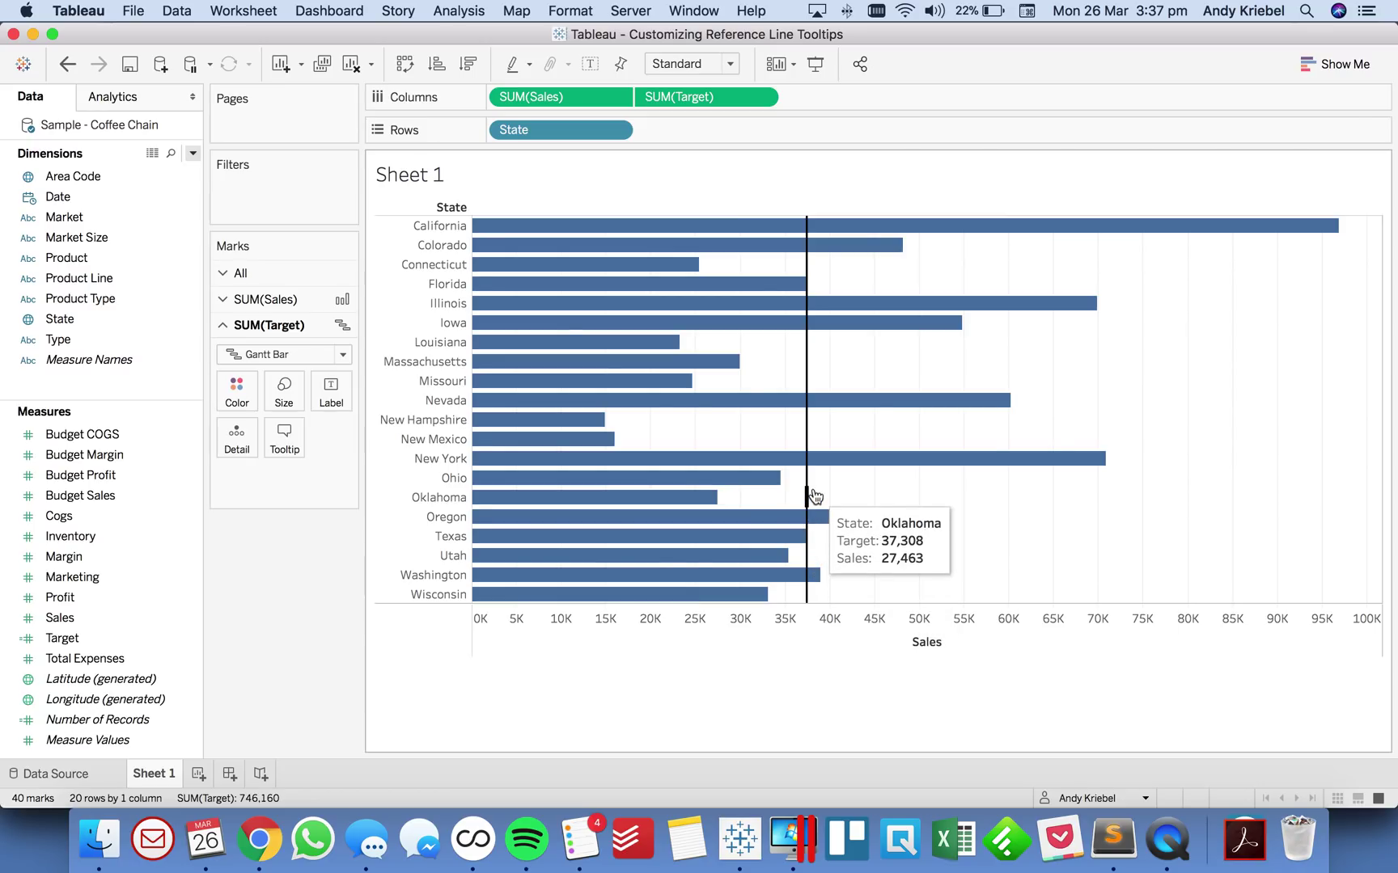
# Step: Create a '% to Budget' calculated field starting with SUM([Sales]-[Target])
pyautogui.click(192, 153)
pyautogui.click(153, 174)
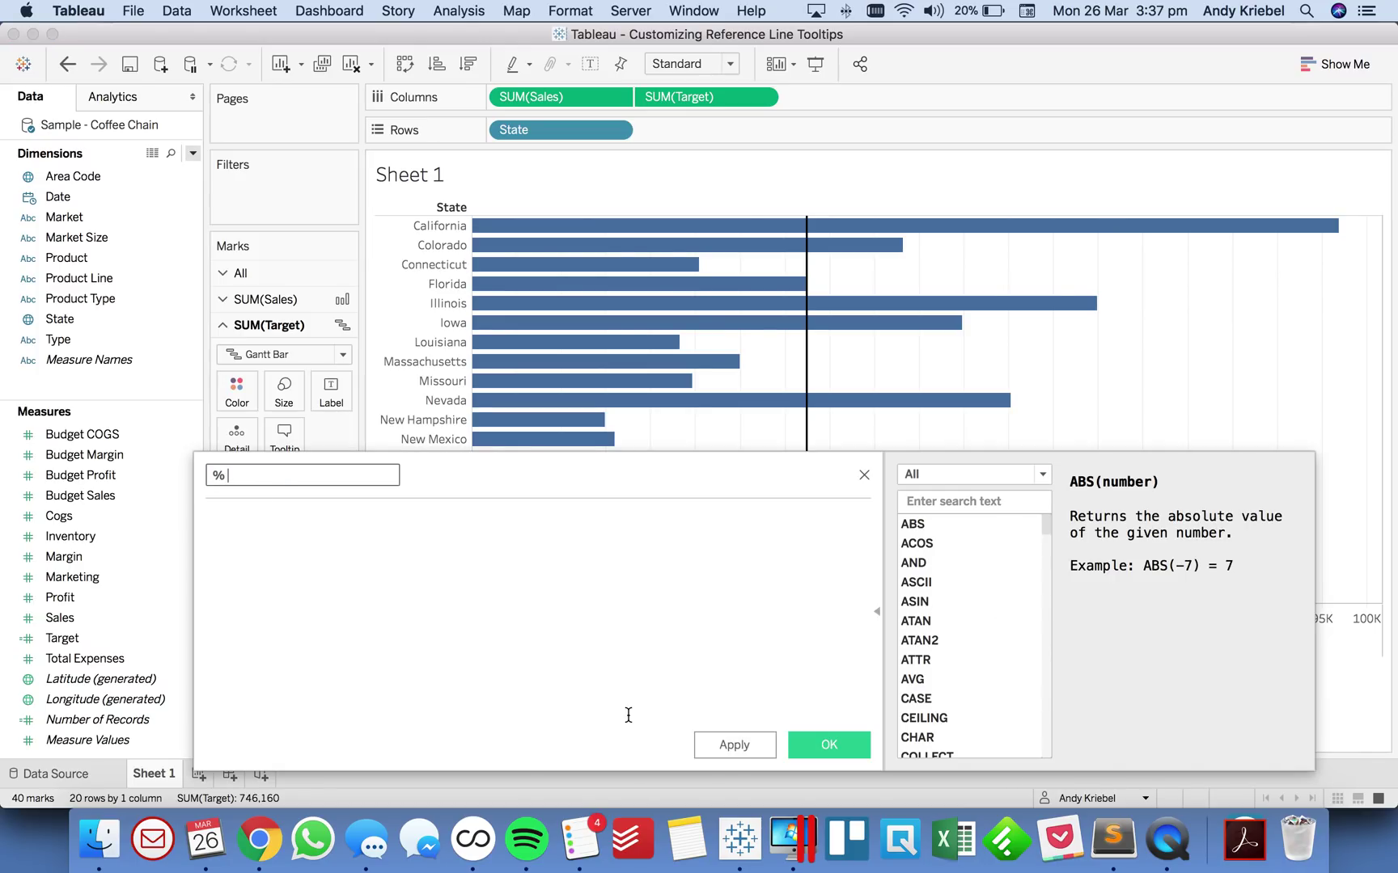
pyautogui.write('to Budget')
pyautogui.press('Tab')
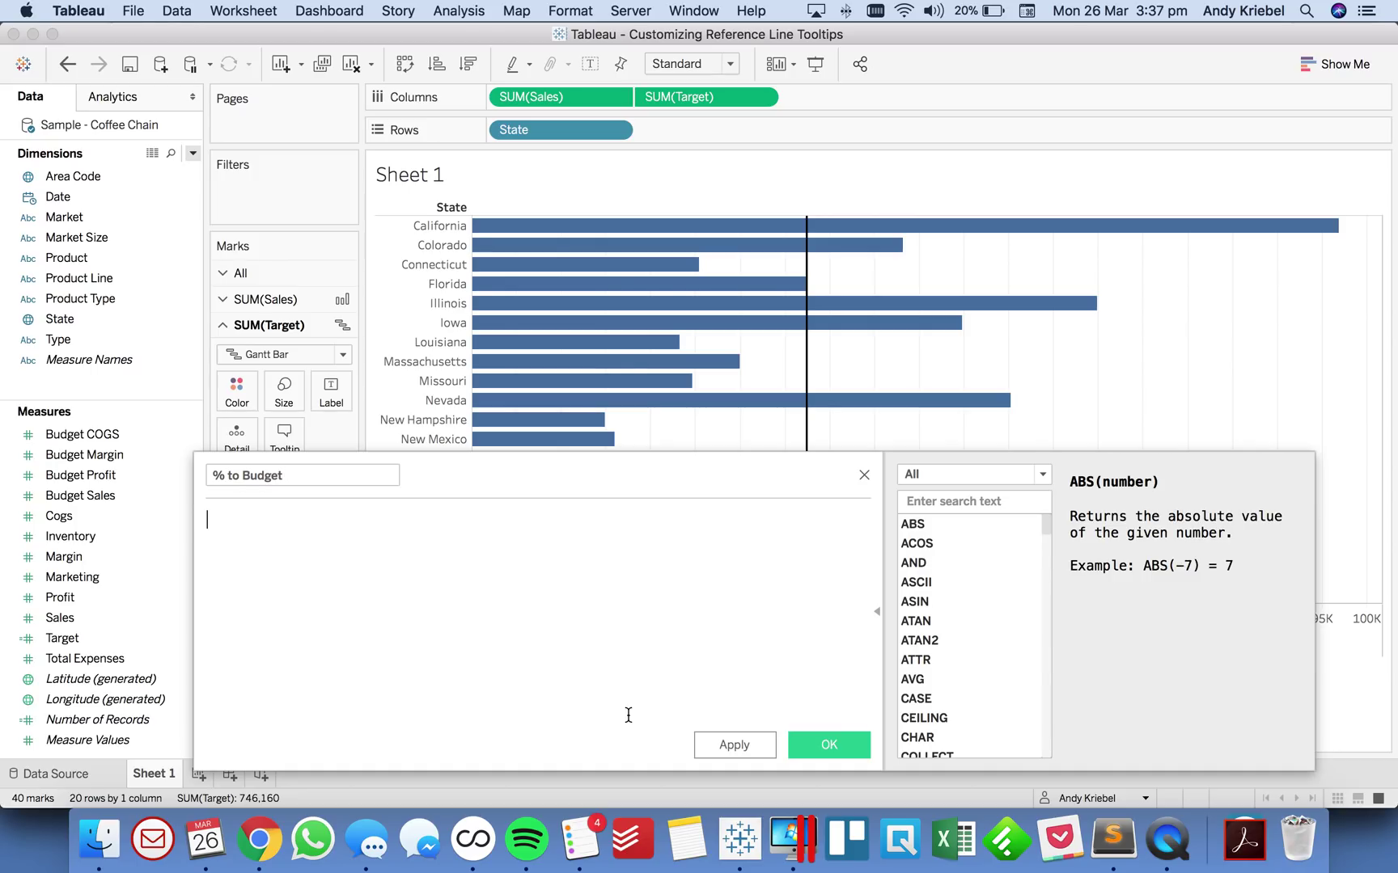
pyautogui.write('sum')
pyautogui.press('Return')
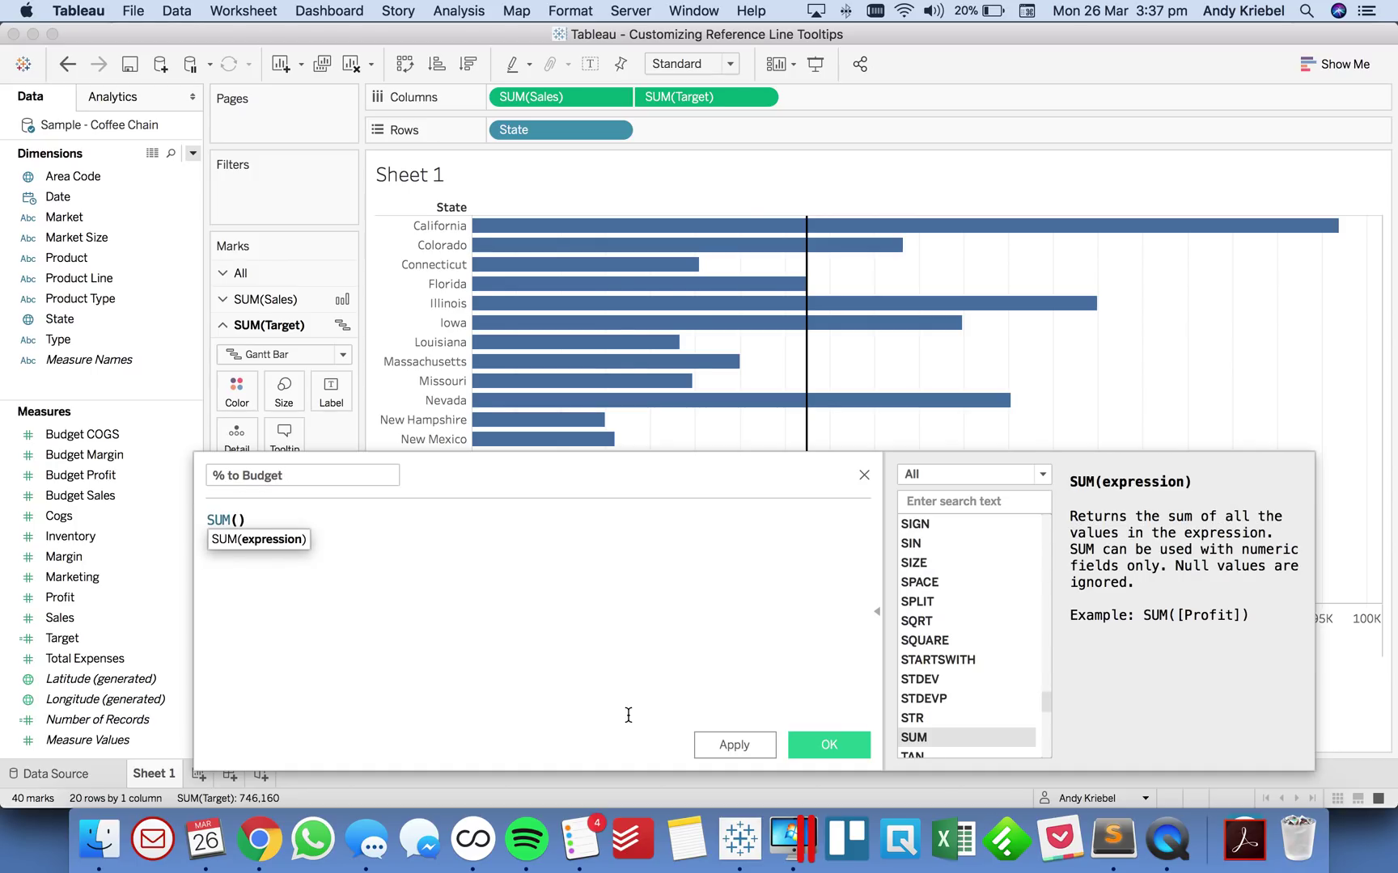
pyautogui.write('sal')
pyautogui.press('Return')
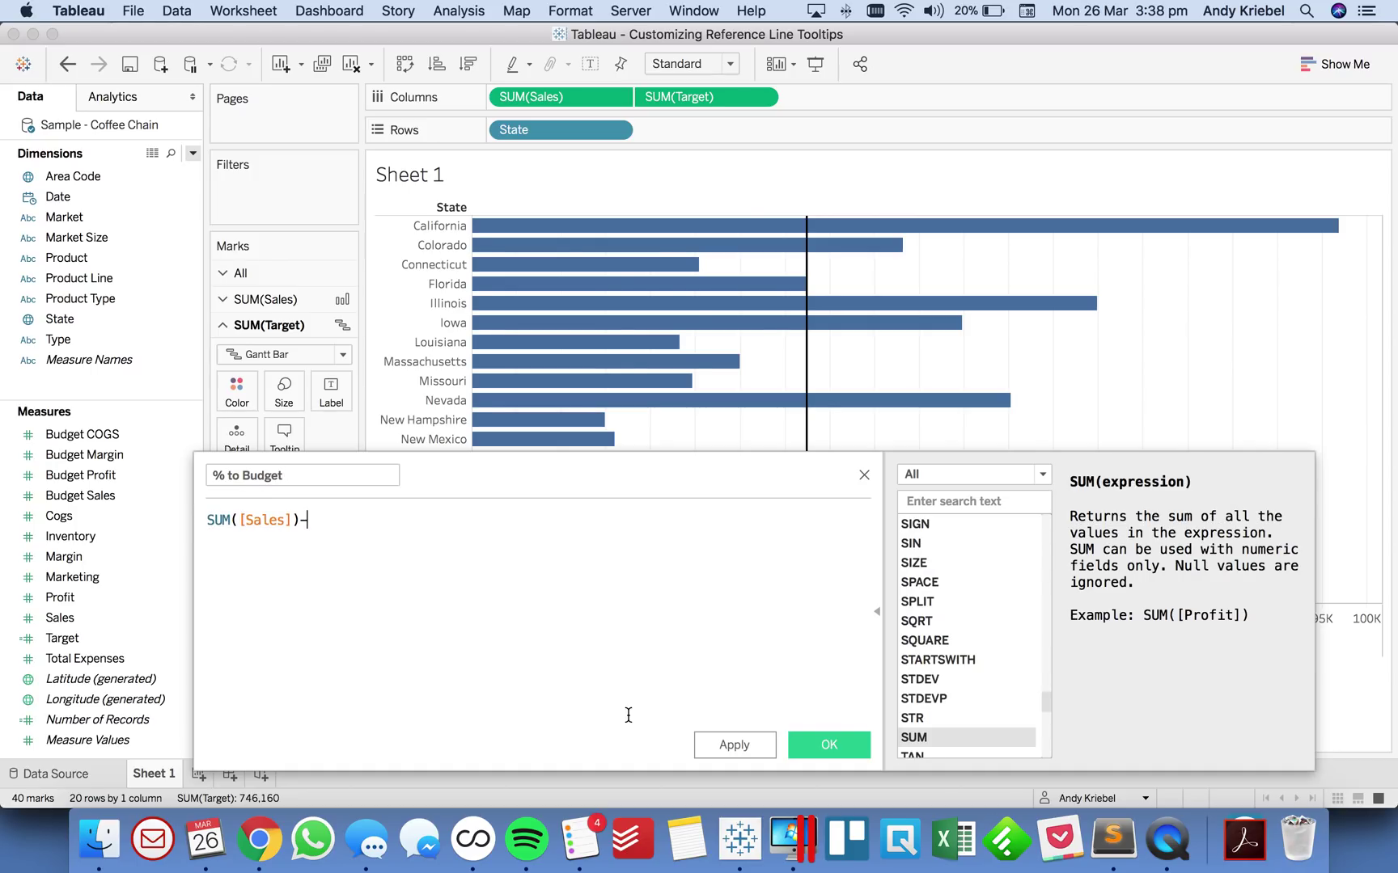
pyautogui.write('-tar')
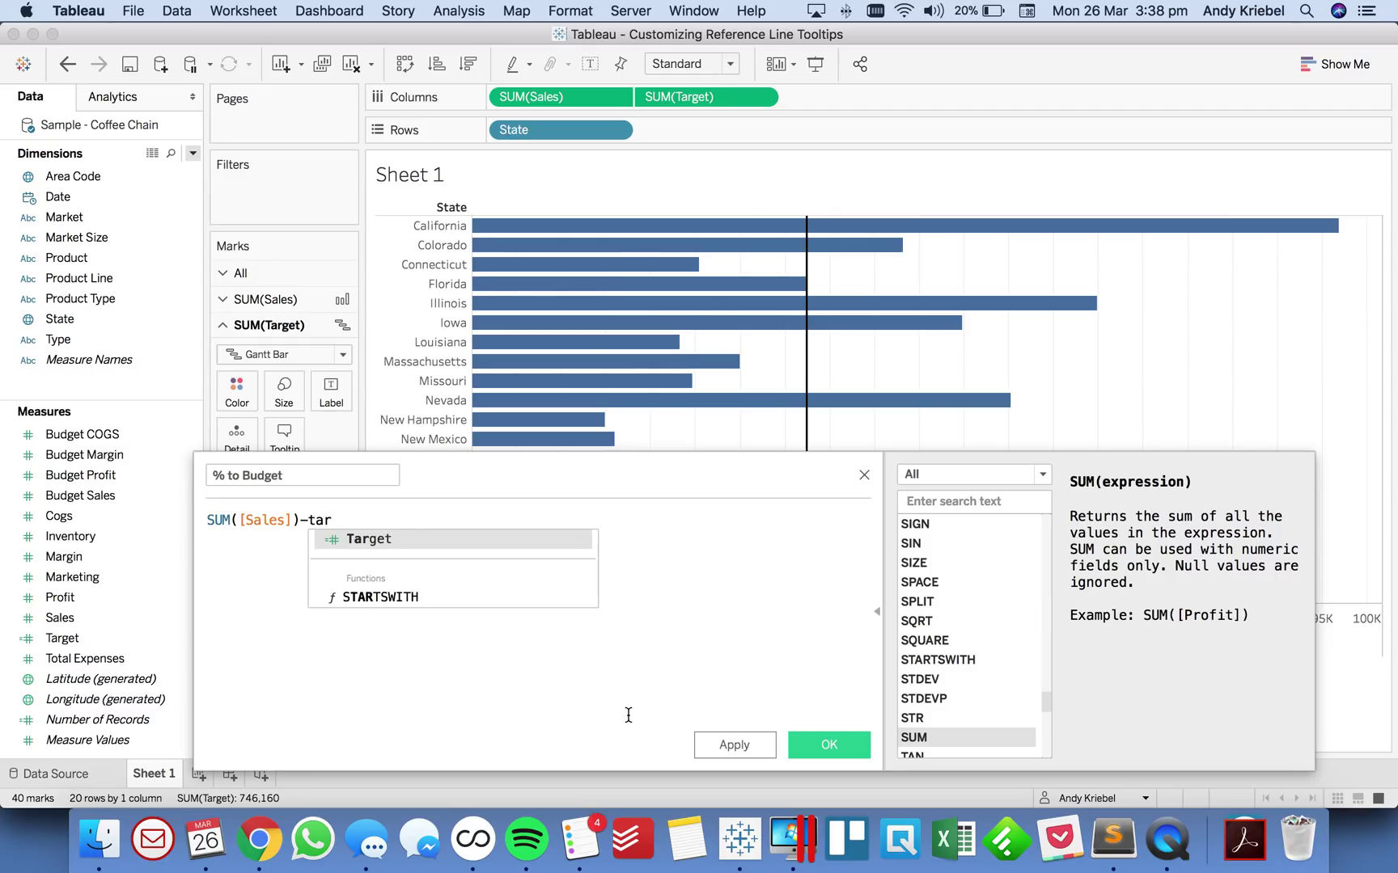
pyautogui.press('Return')
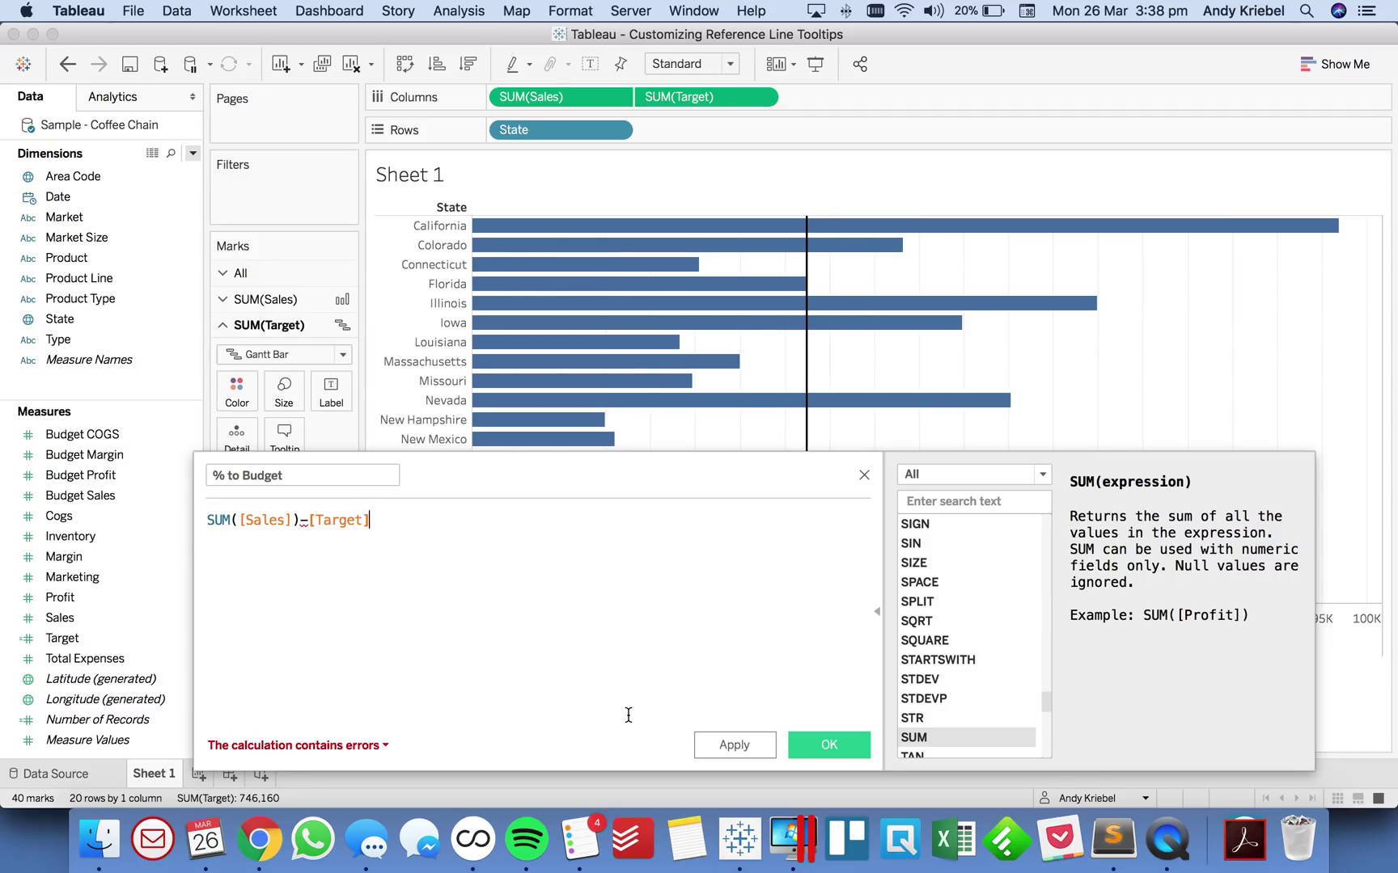
pyautogui.write(')')
# Step: Fix the parentheses, append /SUM([Target]), and save the % to Budget formula
pyautogui.click(208, 520)
pyautogui.write('(')
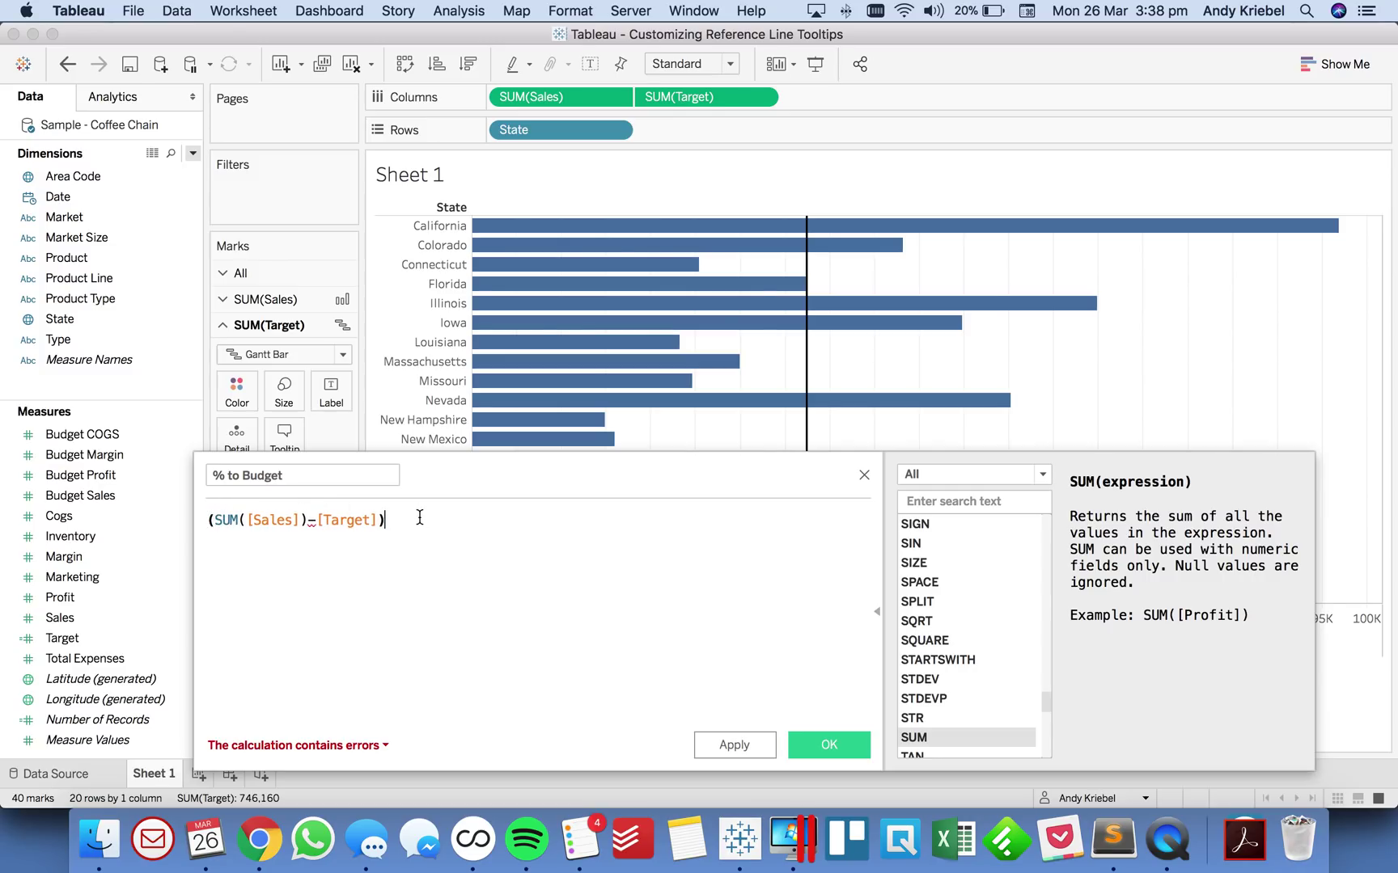
pyautogui.click(316, 521)
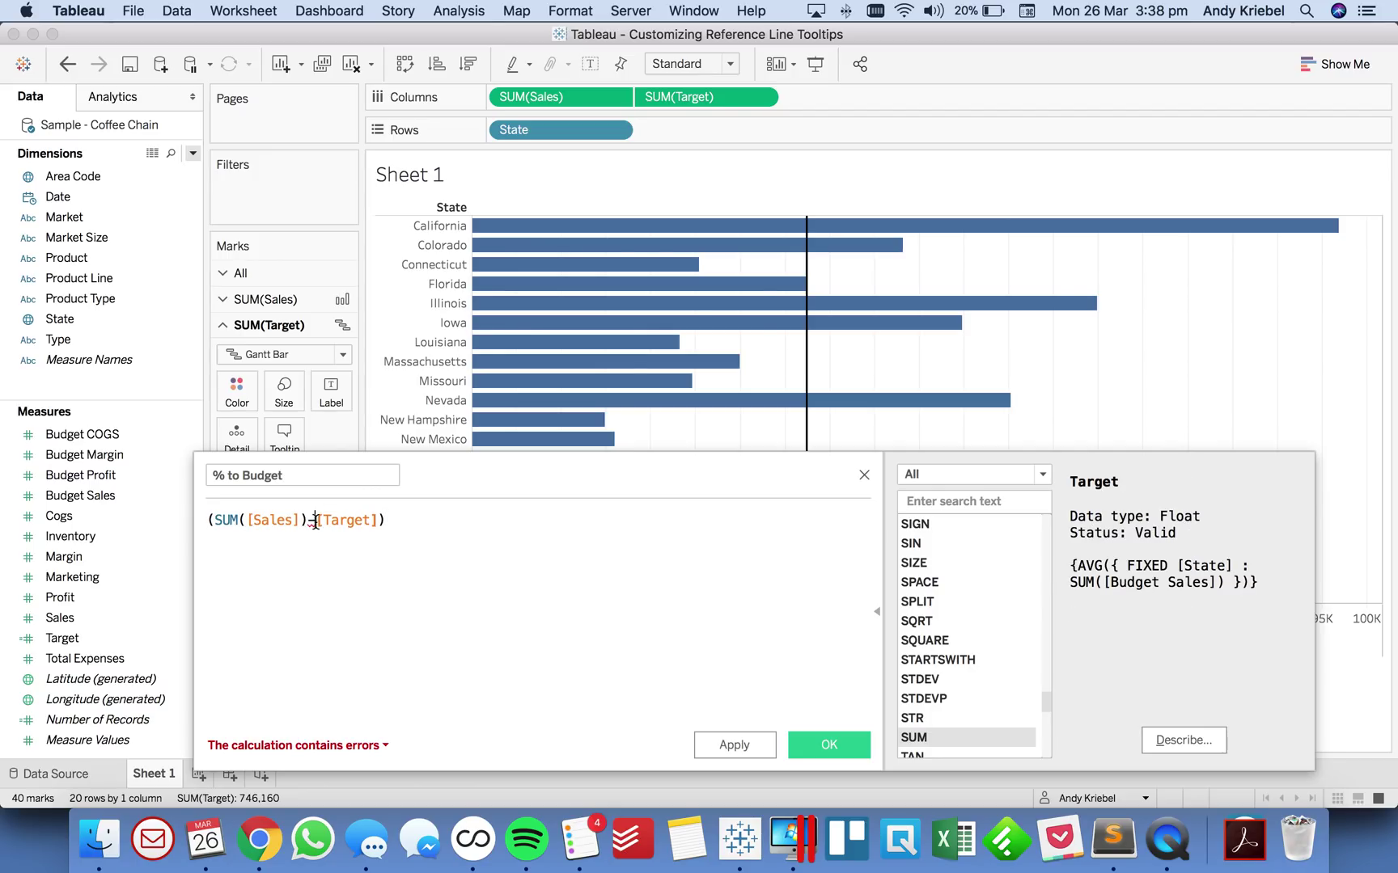
pyautogui.click(247, 522)
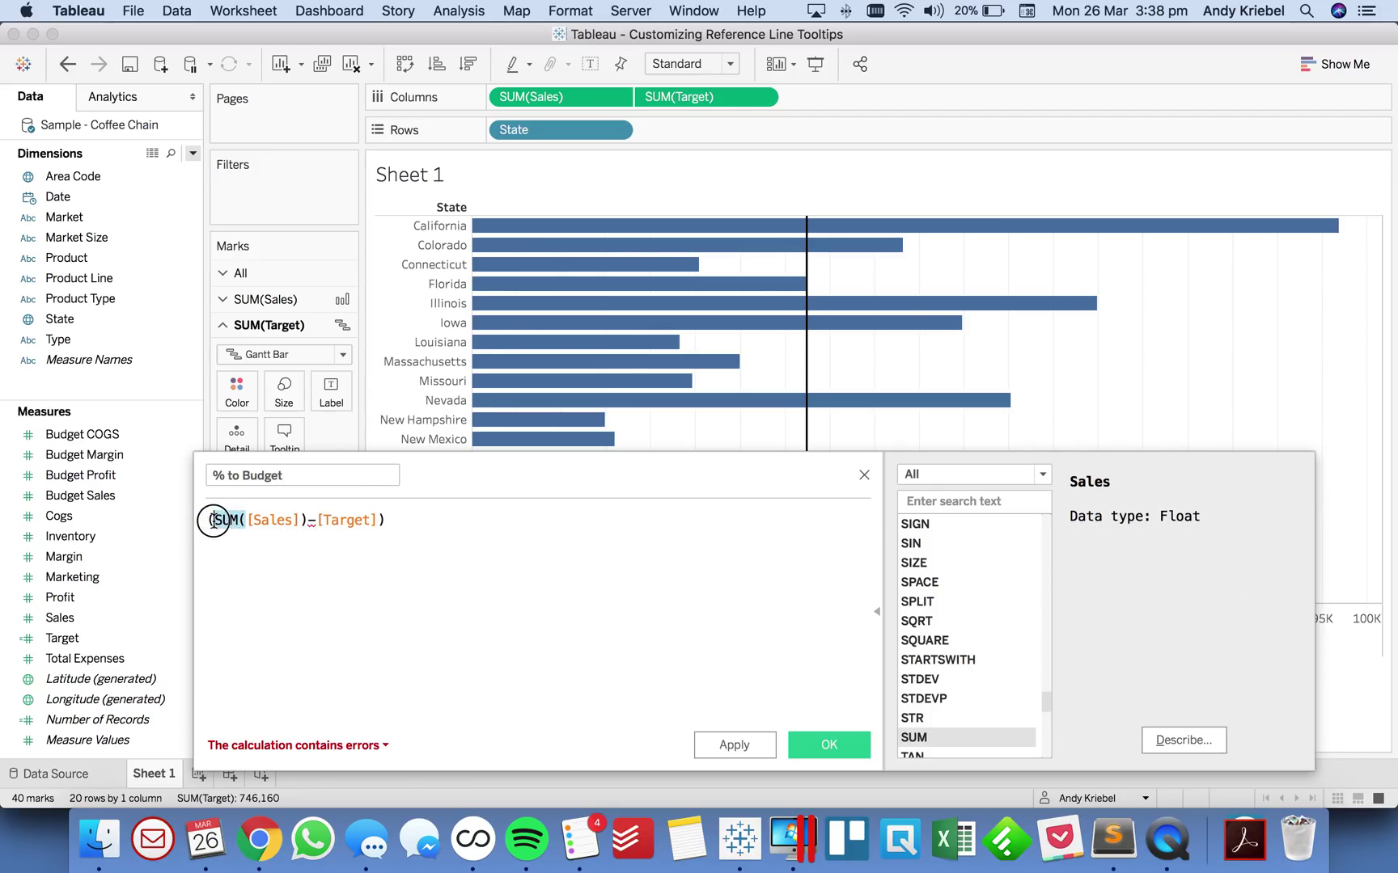
pyautogui.click(212, 520)
pyautogui.press('BackSpace')
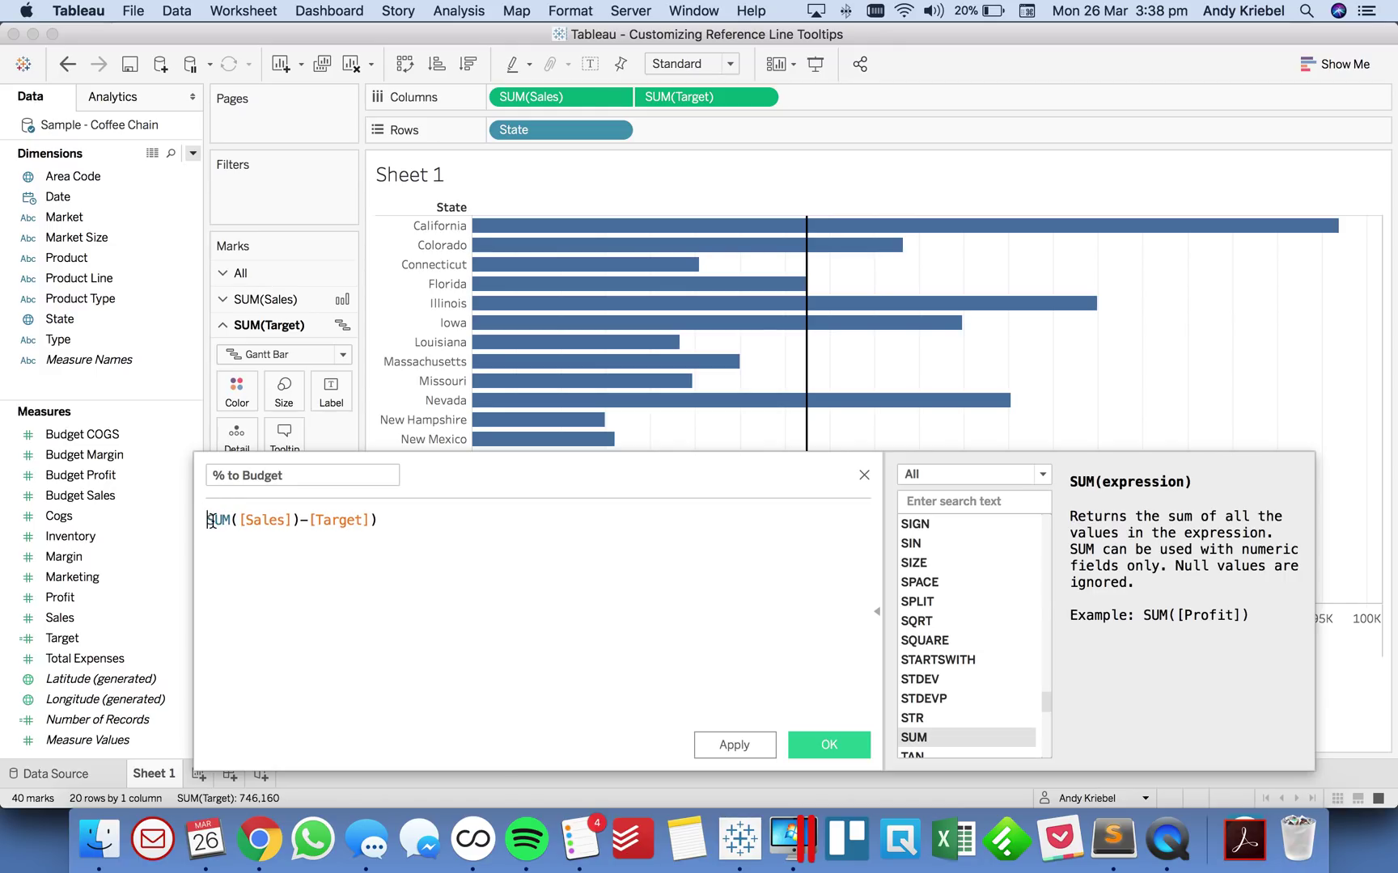
pyautogui.click(294, 520)
pyautogui.press('Delete')
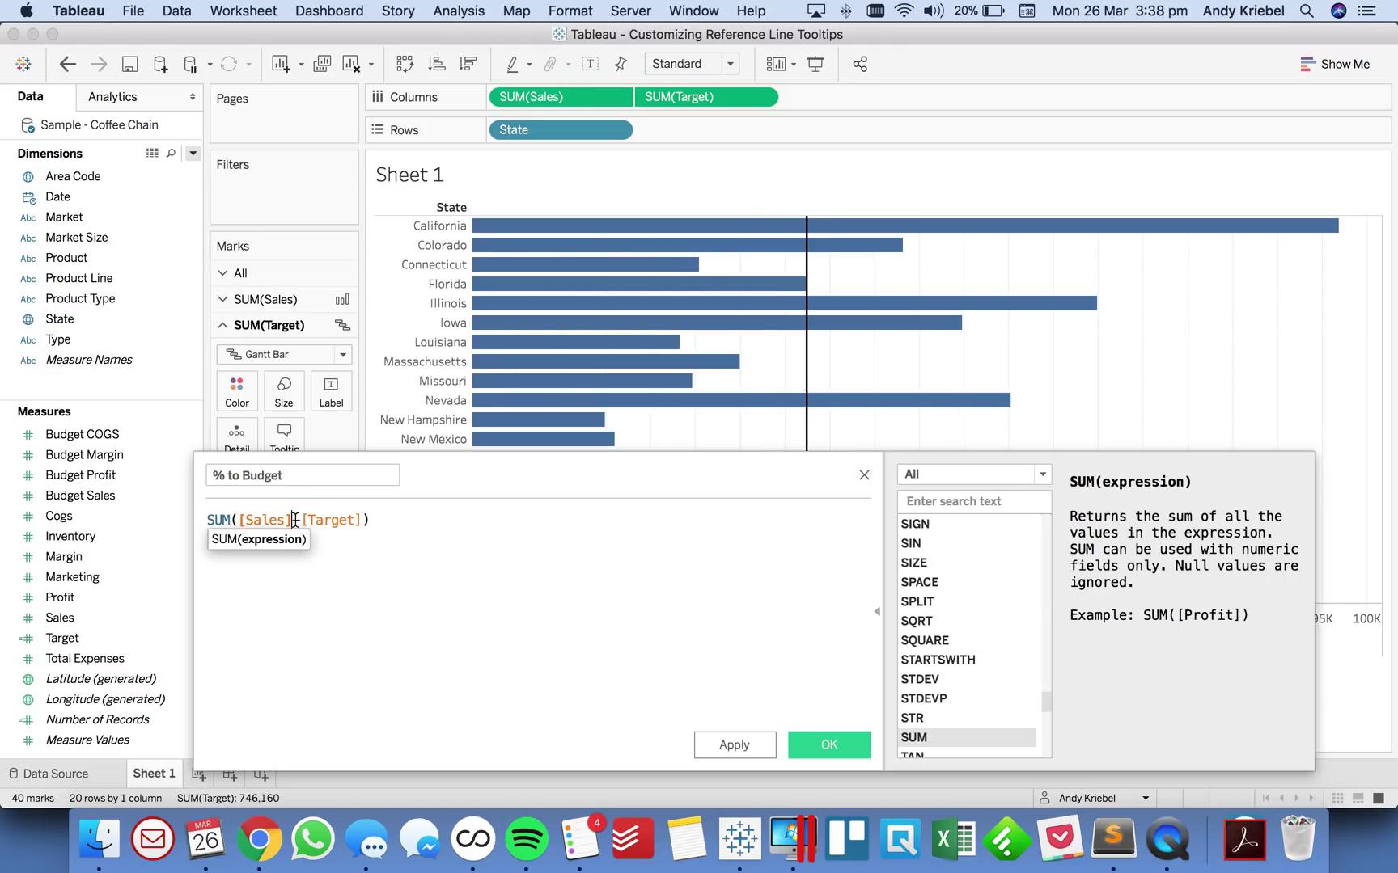
pyautogui.press('End')
pyautogui.write('/SUM(')
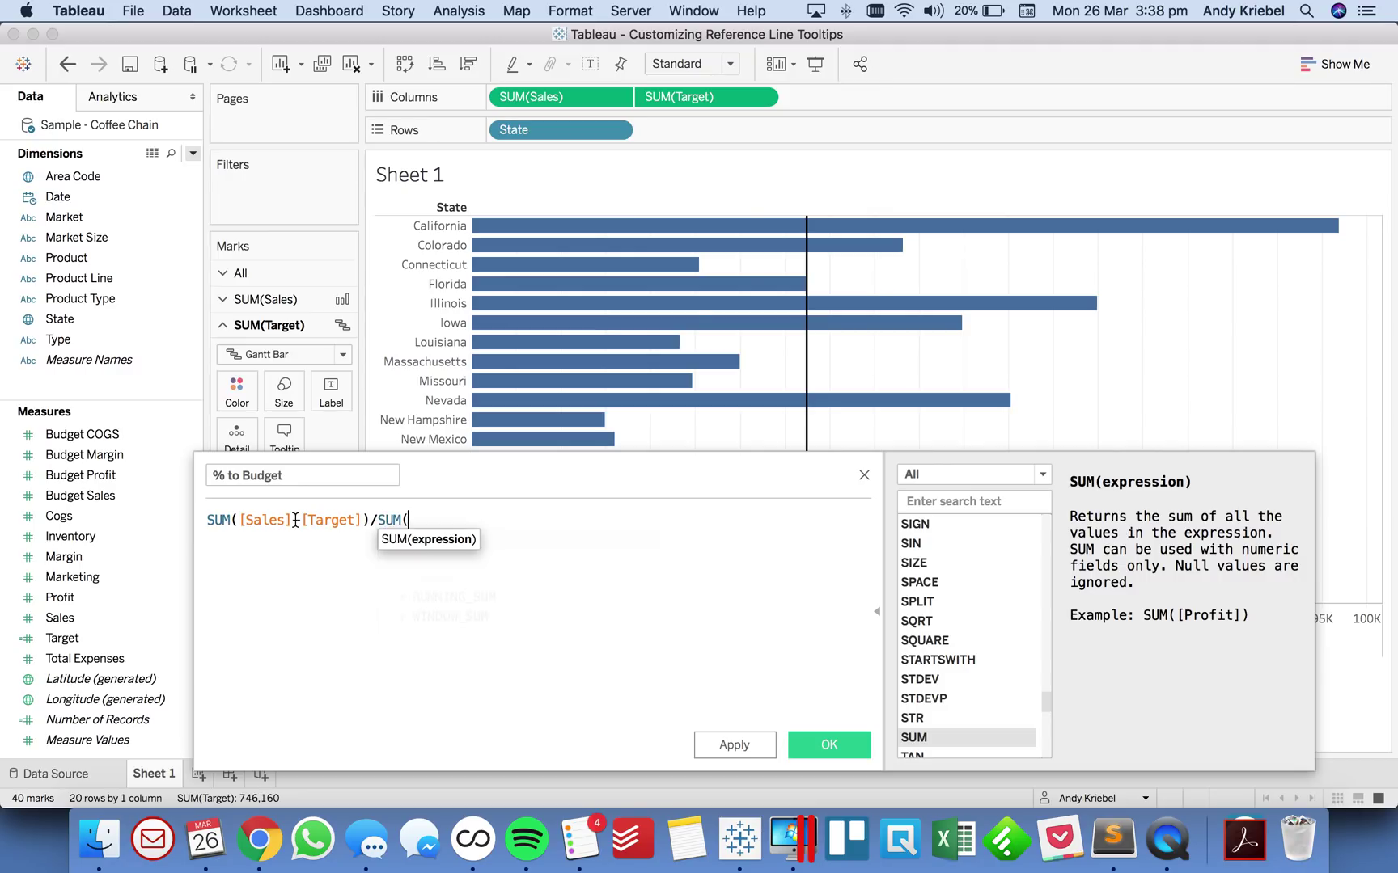
pyautogui.write('[Target])')
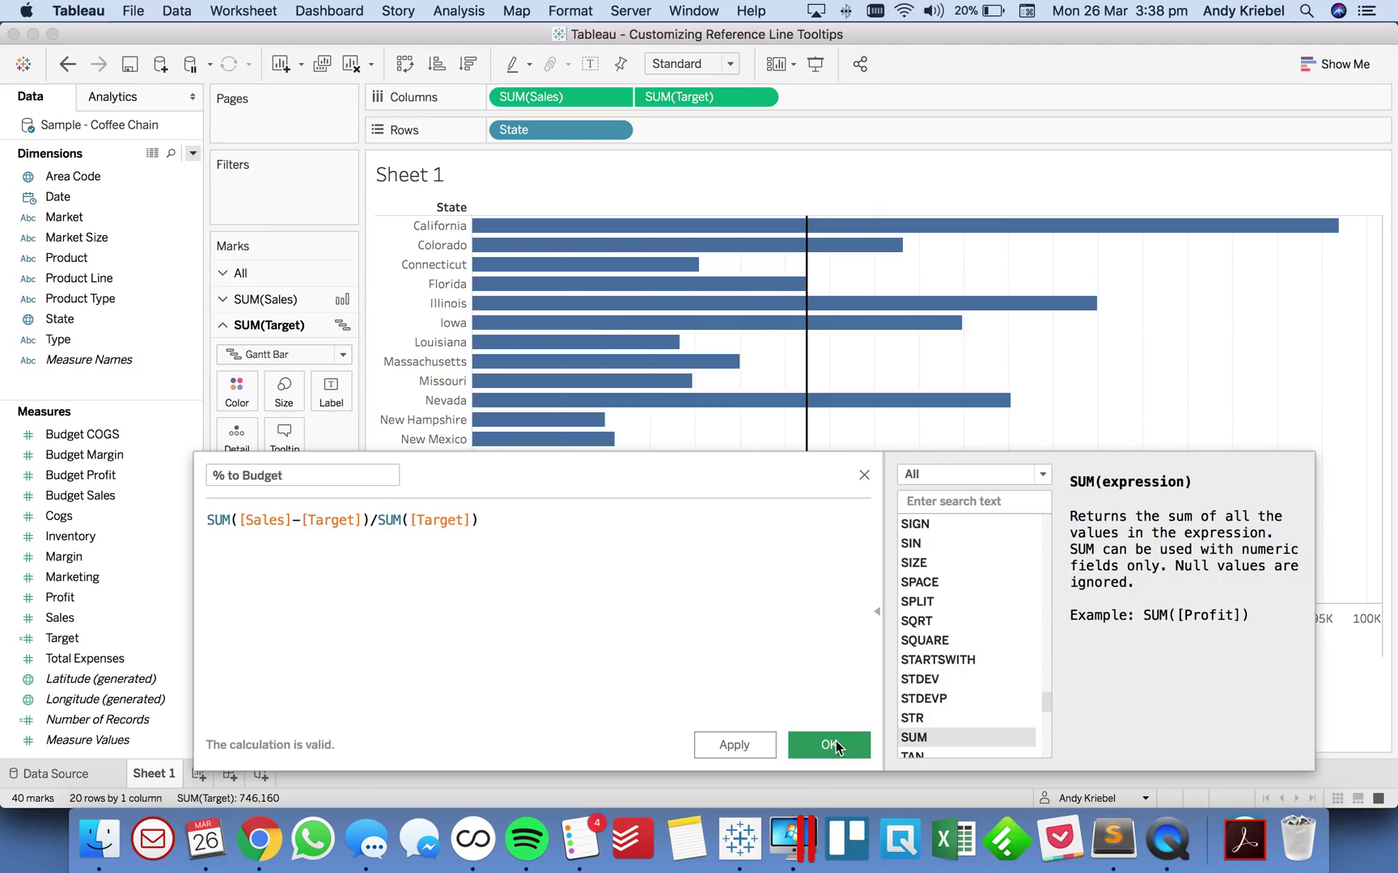
pyautogui.click(835, 742)
# Step: Set % to Budget's default number format to Percentage with 1 decimal place
pyautogui.rightClick(94, 417)
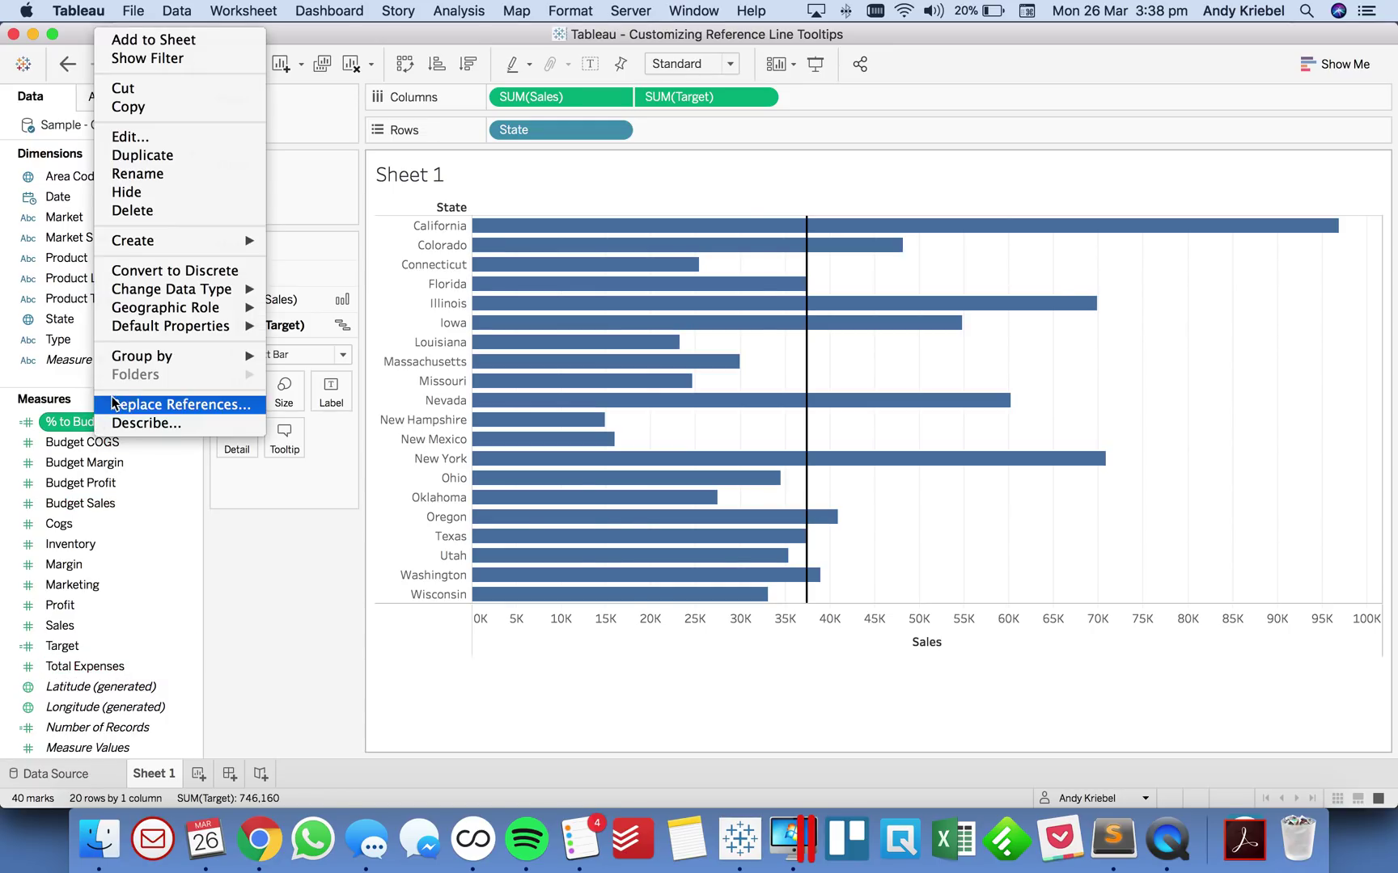
pyautogui.moveTo(206, 323)
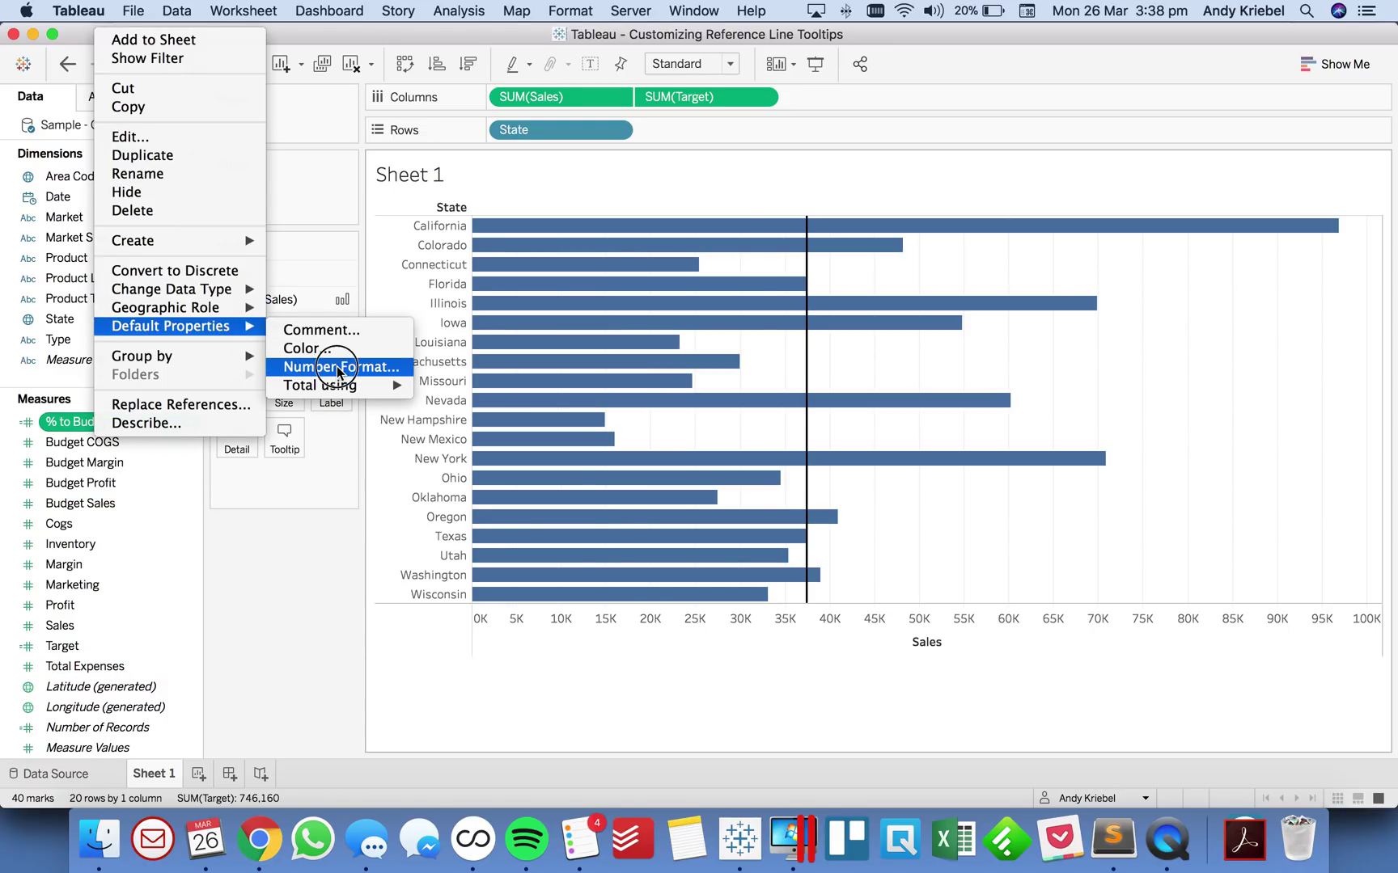
pyautogui.click(380, 365)
pyautogui.click(567, 404)
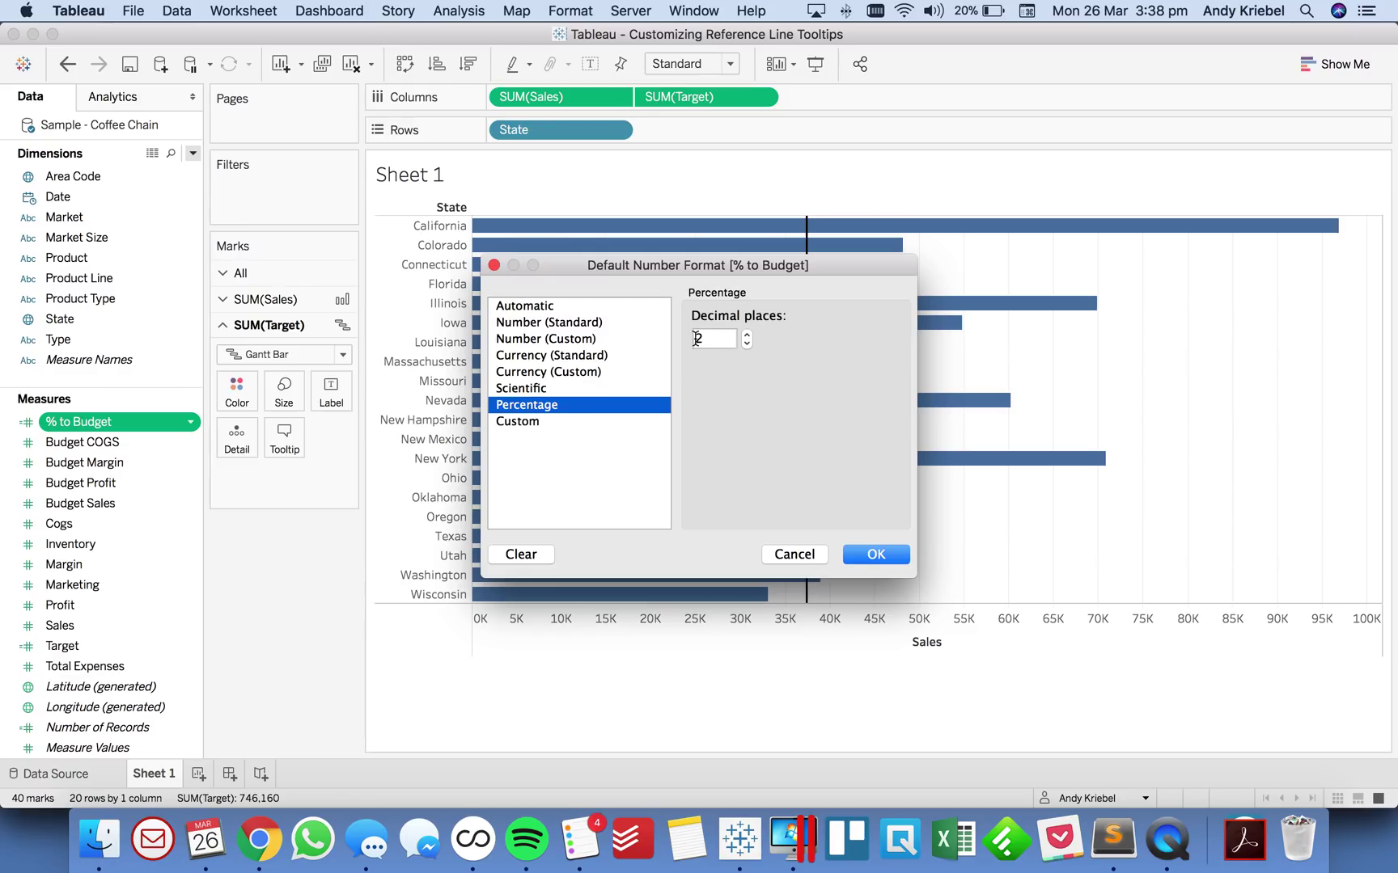
pyautogui.click(745, 343)
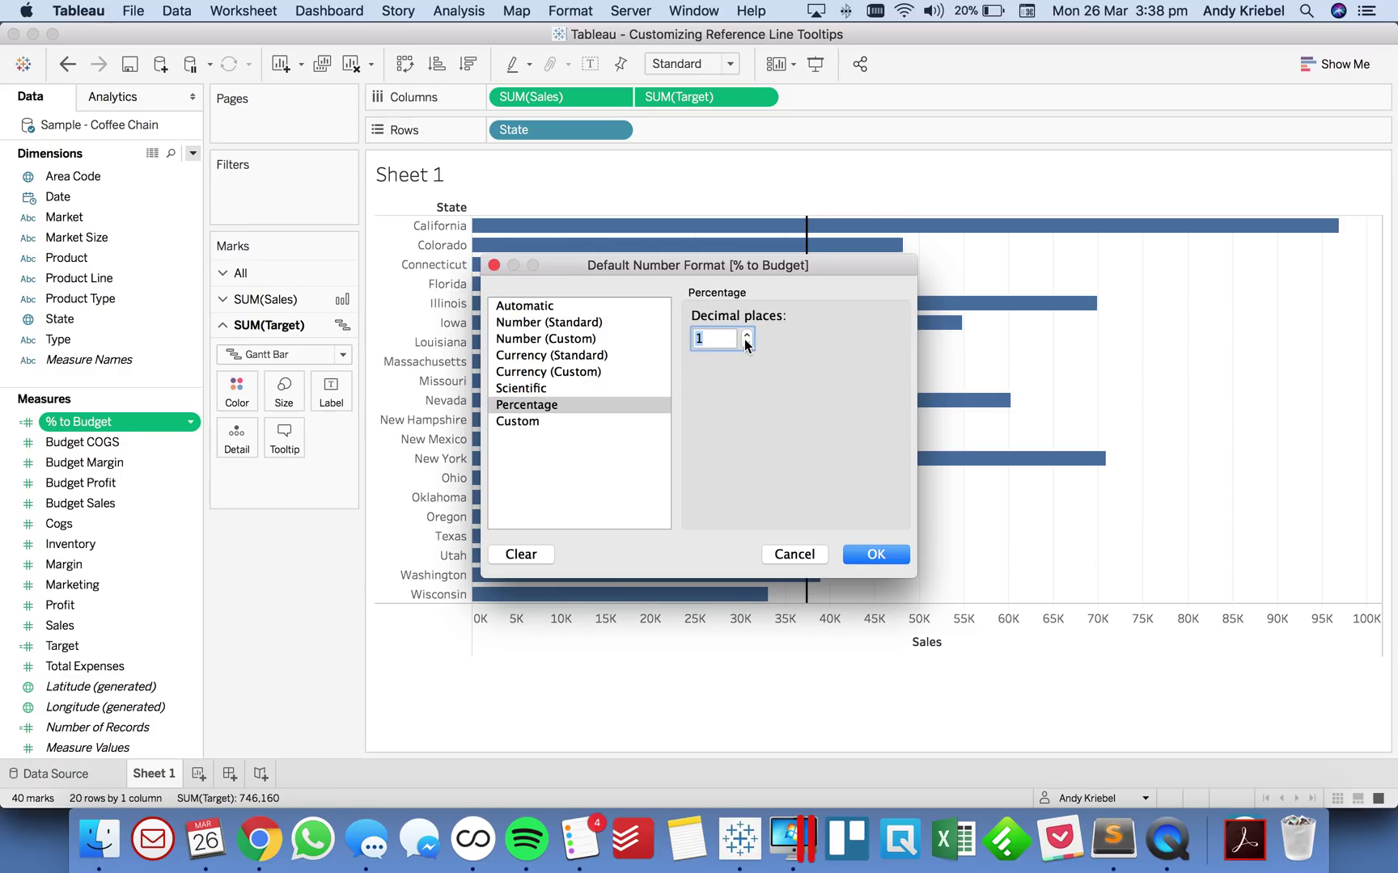
pyautogui.click(881, 552)
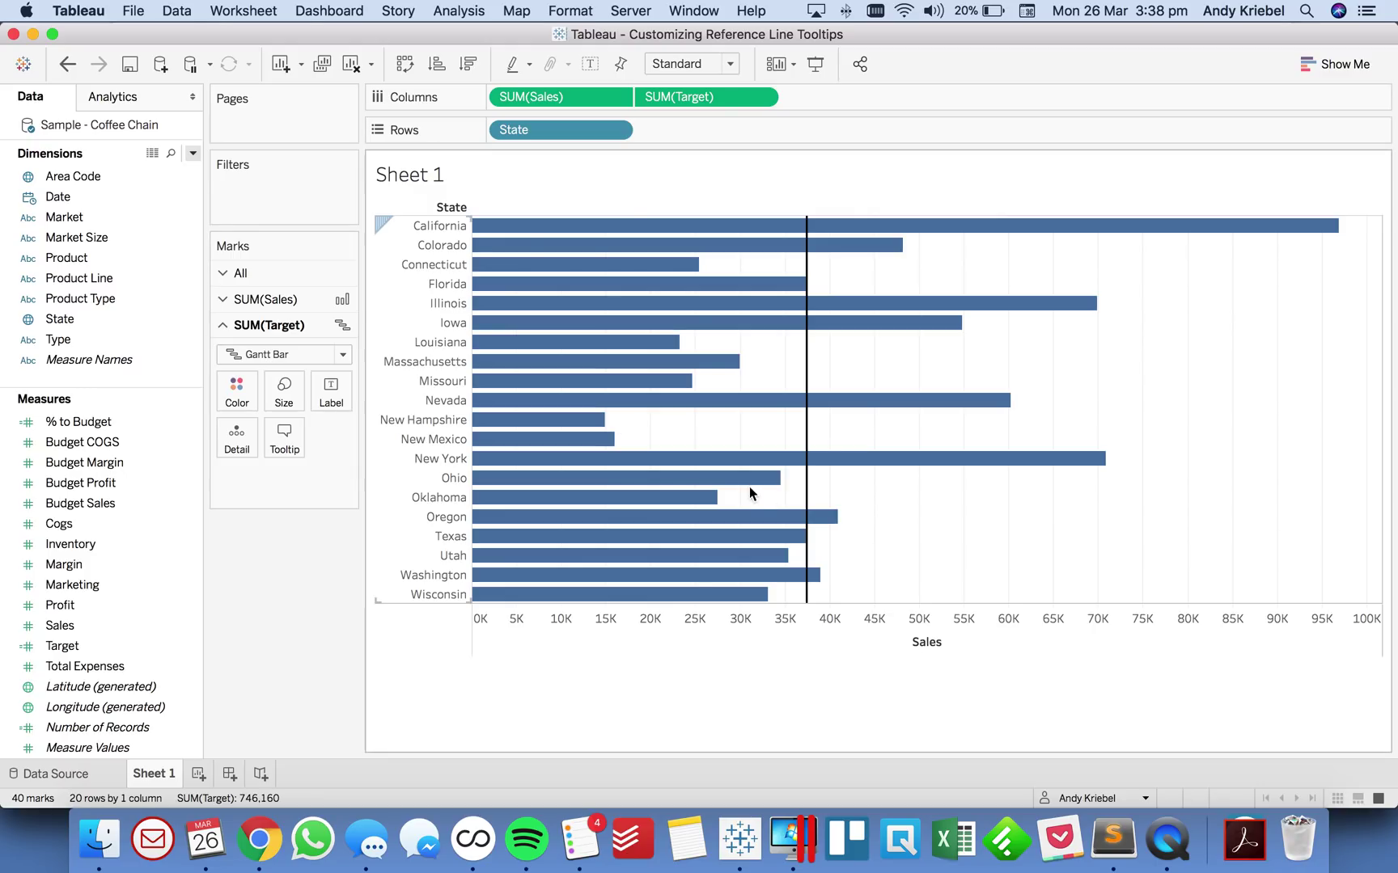
pyautogui.moveTo(857, 467)
pyautogui.moveTo(806, 431)
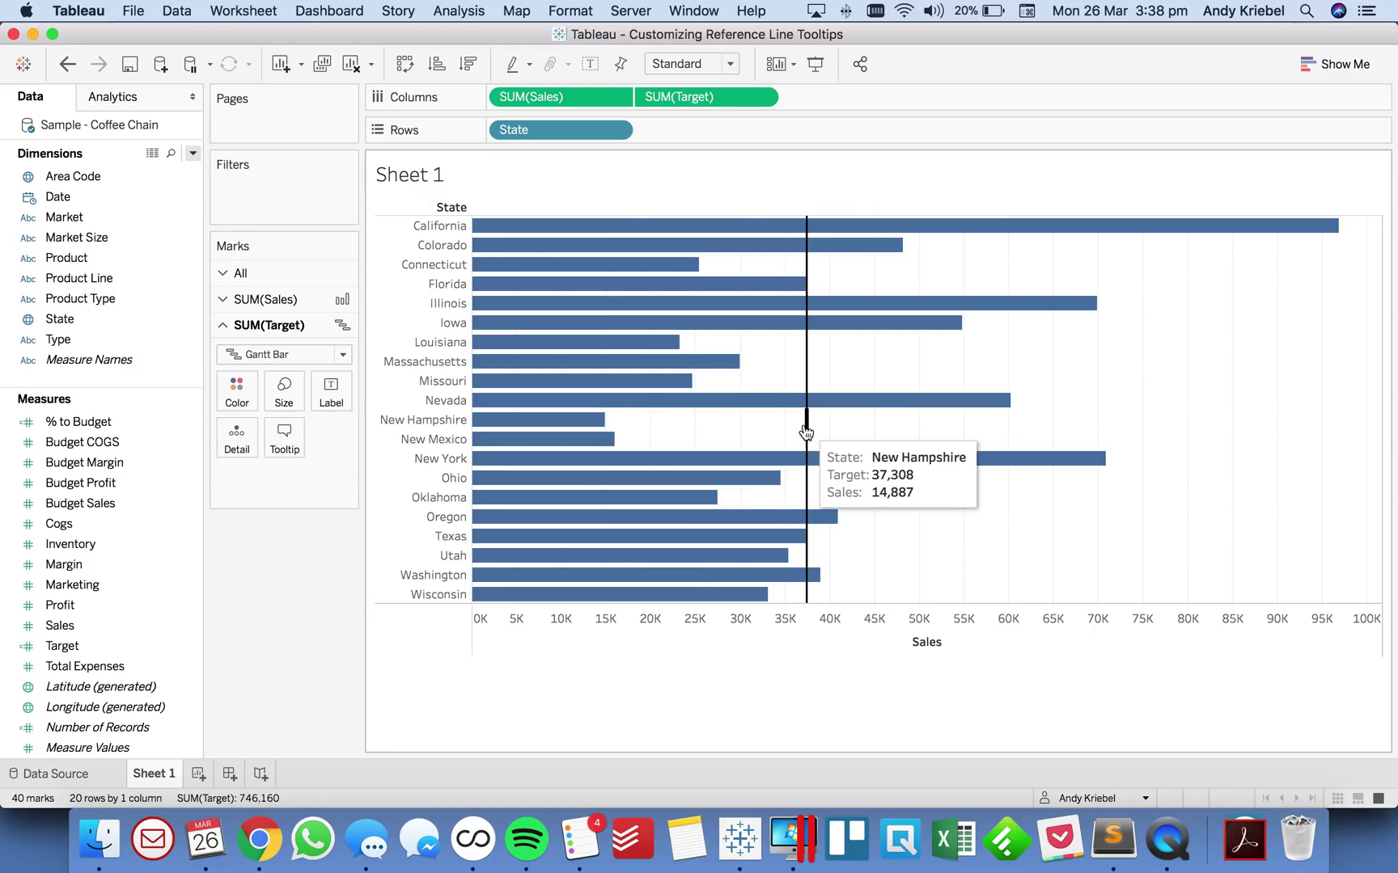
# Step: Add % to Budget to the Tooltip on the All marks card
pyautogui.click(240, 273)
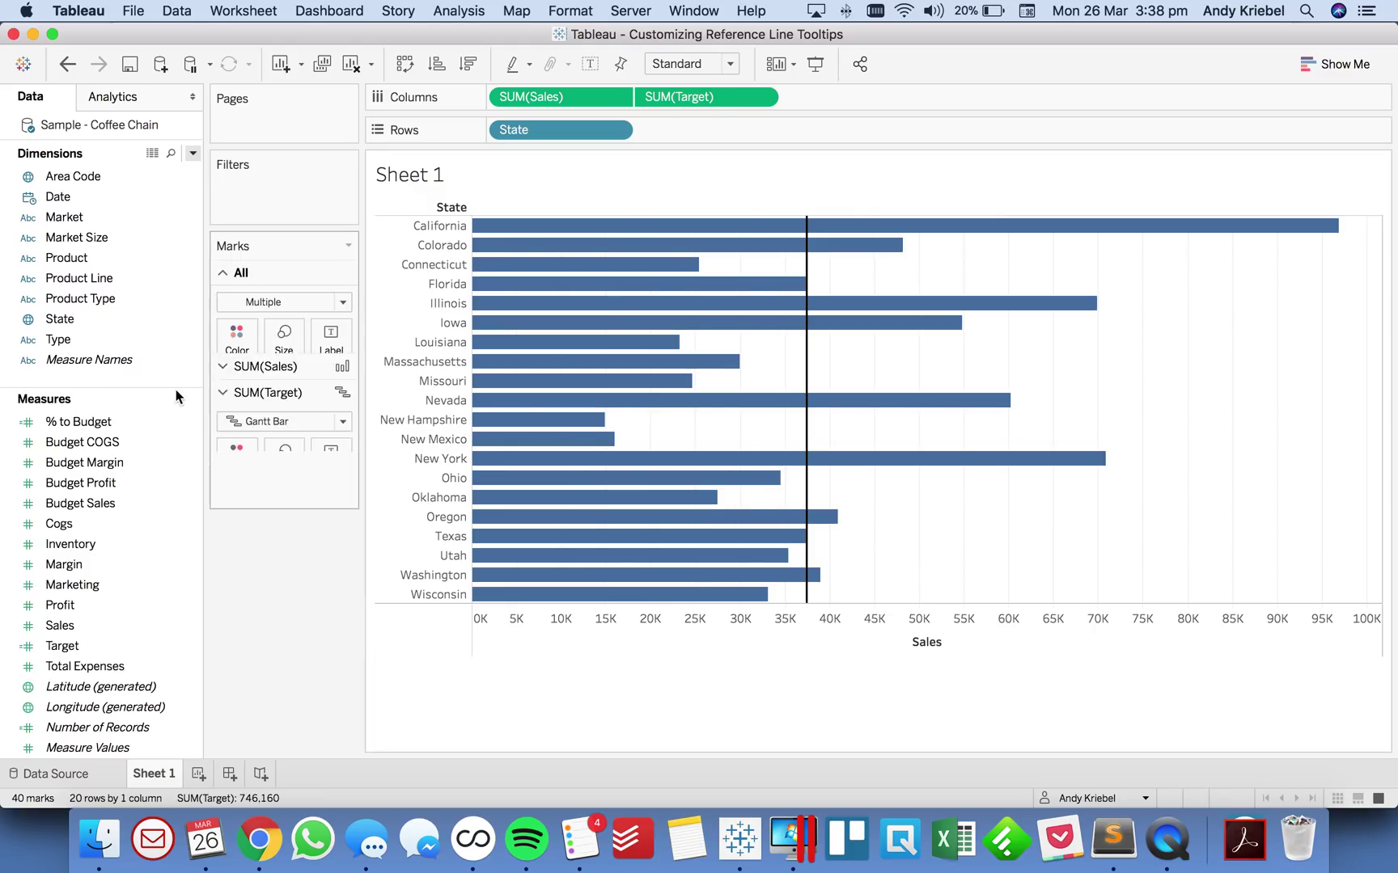
pyautogui.moveTo(79, 429); pyautogui.dragTo(281, 388)
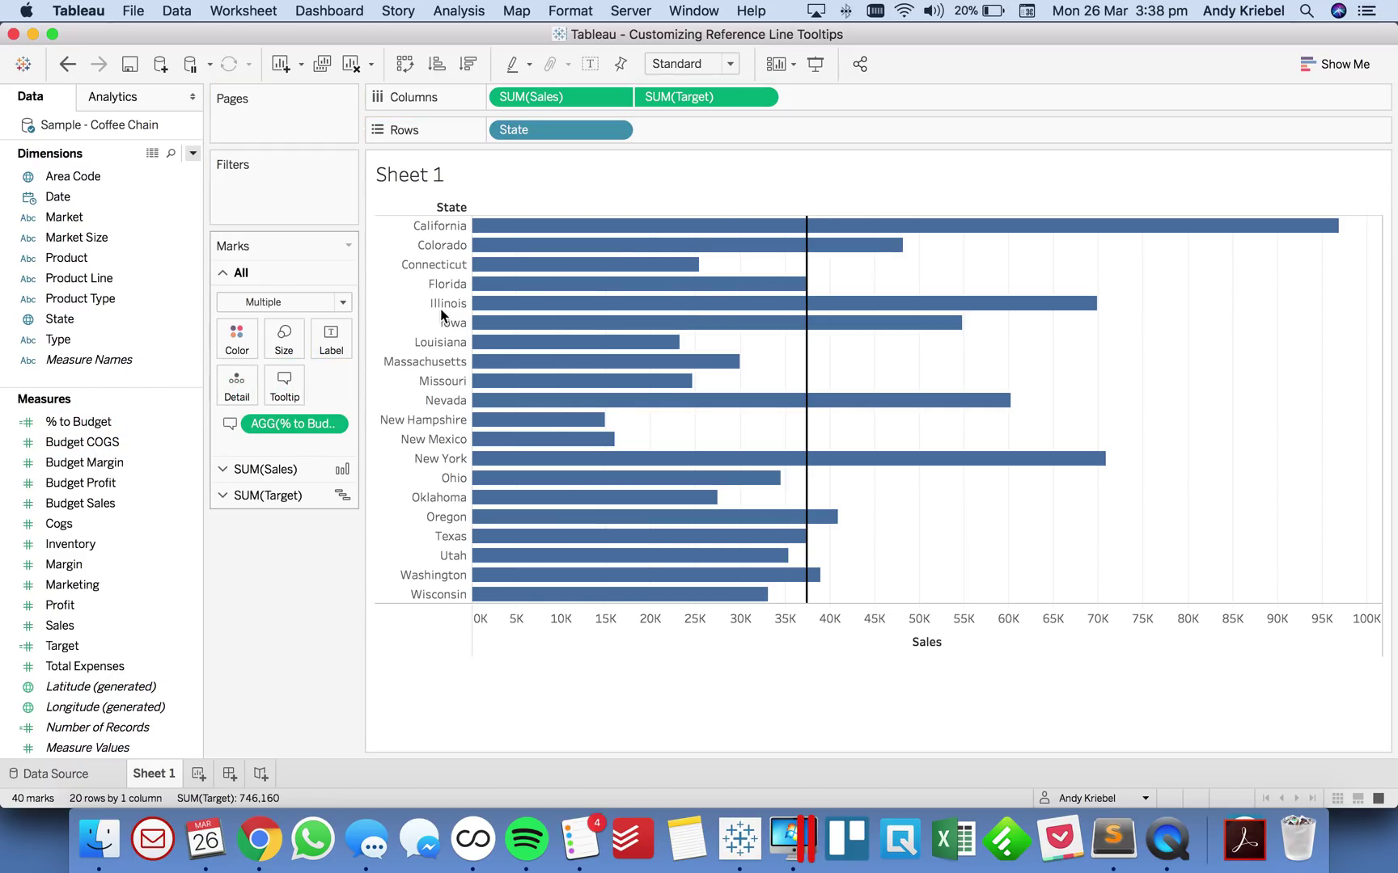
pyautogui.moveTo(810, 232)
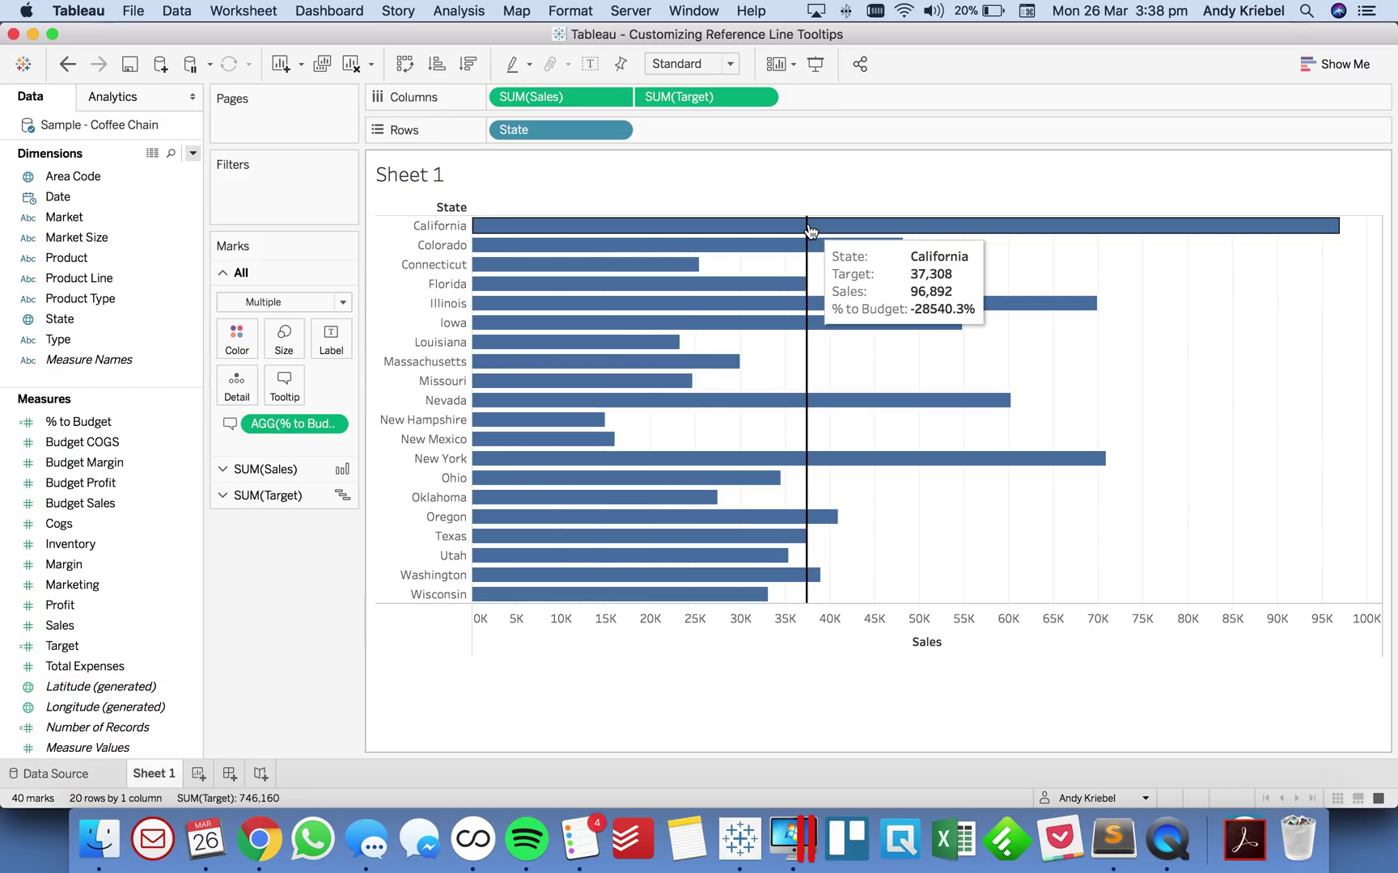
pyautogui.rightClick(93, 431)
# Step: Edit the % to Budget formula, trying AVG in place of the second SUM
pyautogui.click(121, 136)
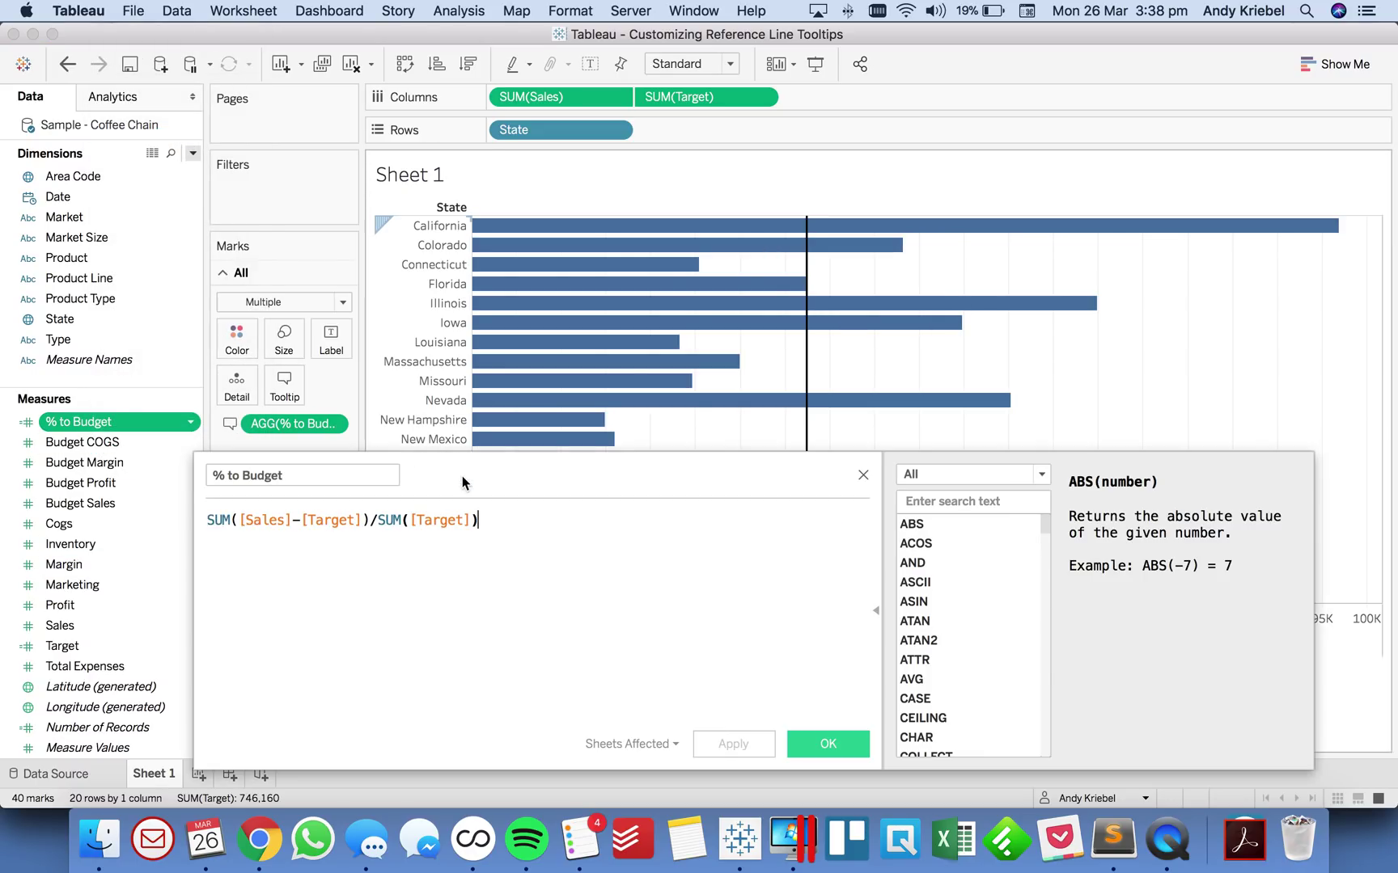
pyautogui.doubleClick(390, 520)
pyautogui.write('AV')
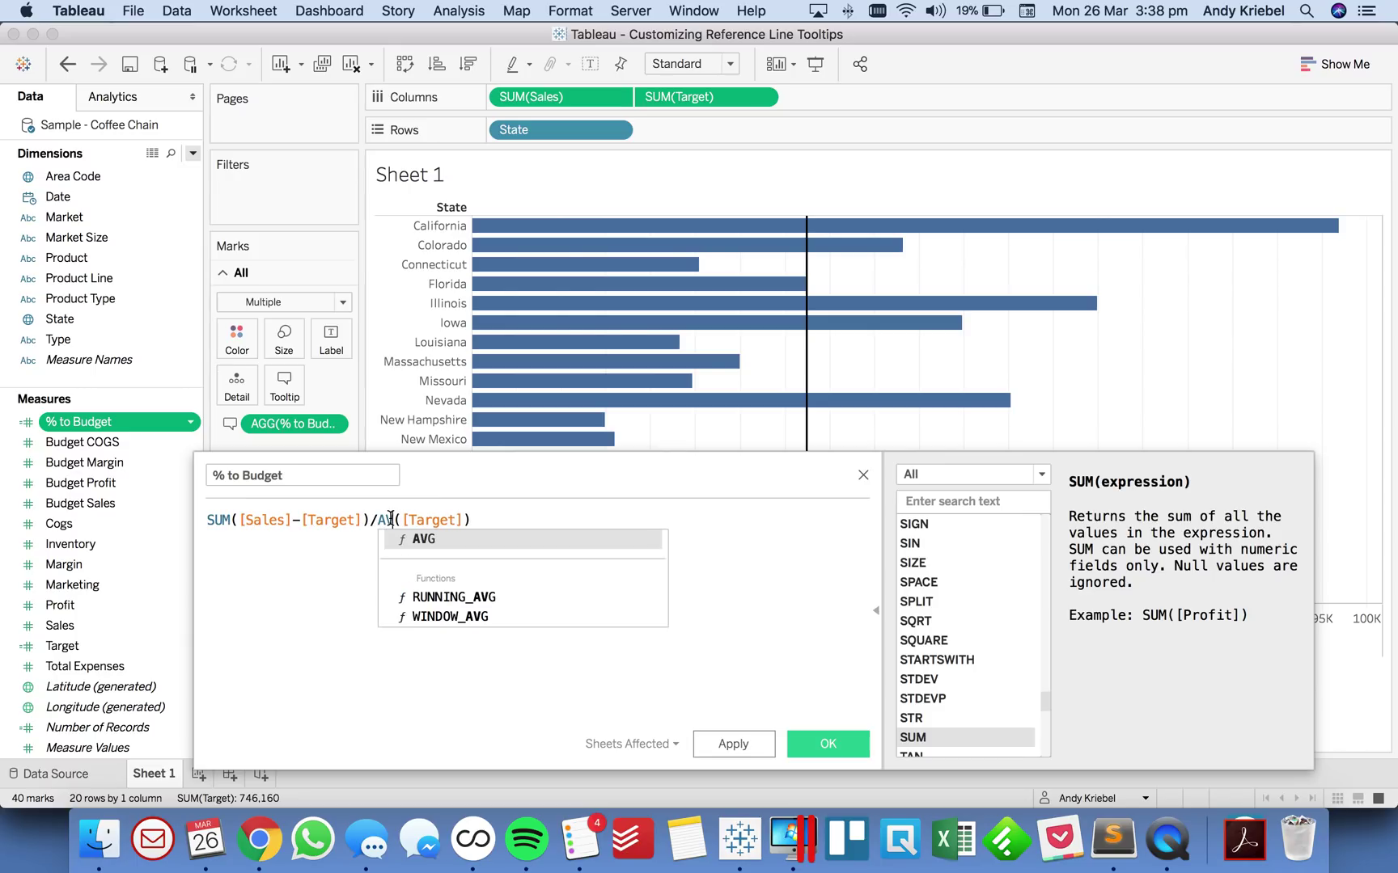
pyautogui.write('G')
pyautogui.click(392, 520)
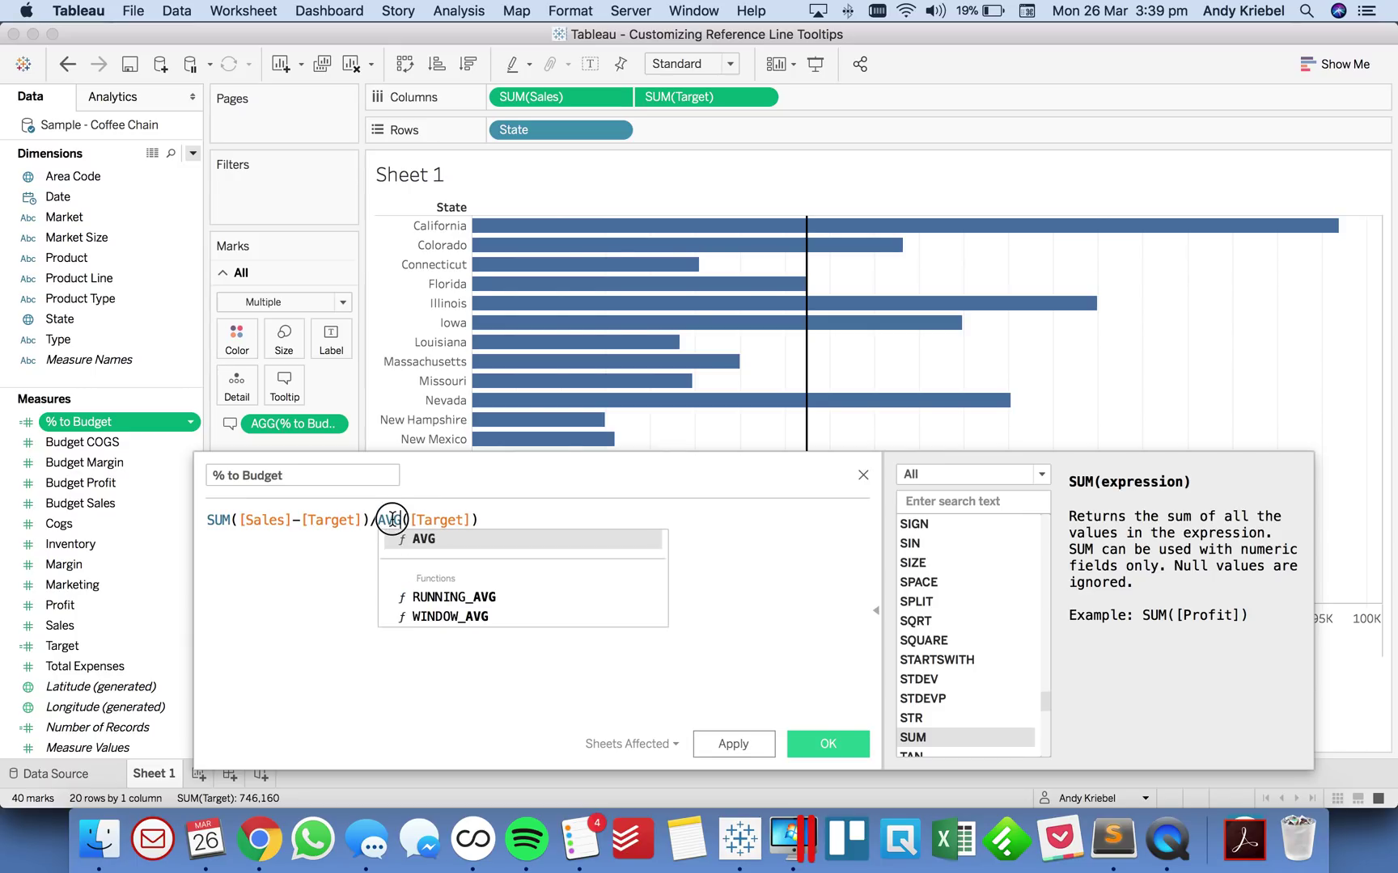
pyautogui.click(291, 520)
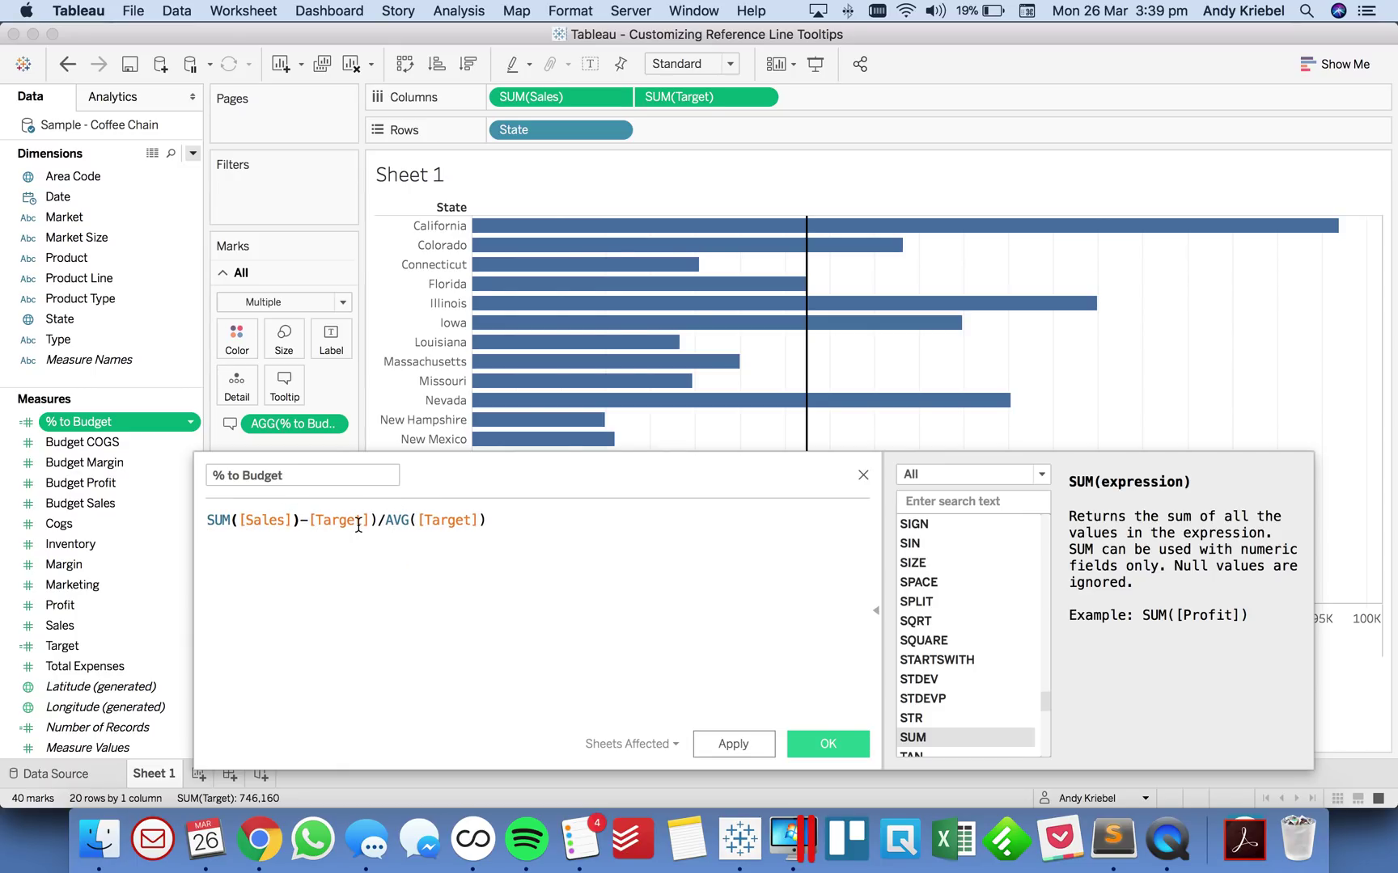
pyautogui.write(')')
# Step: Rebuild the formula as (SUM([Sales])-SUM([Target]))/SUM([Target]) from dragged pills and save it
pyautogui.moveTo(496, 497); pyautogui.dragTo(152, 552)
pyautogui.press('BackSpace')
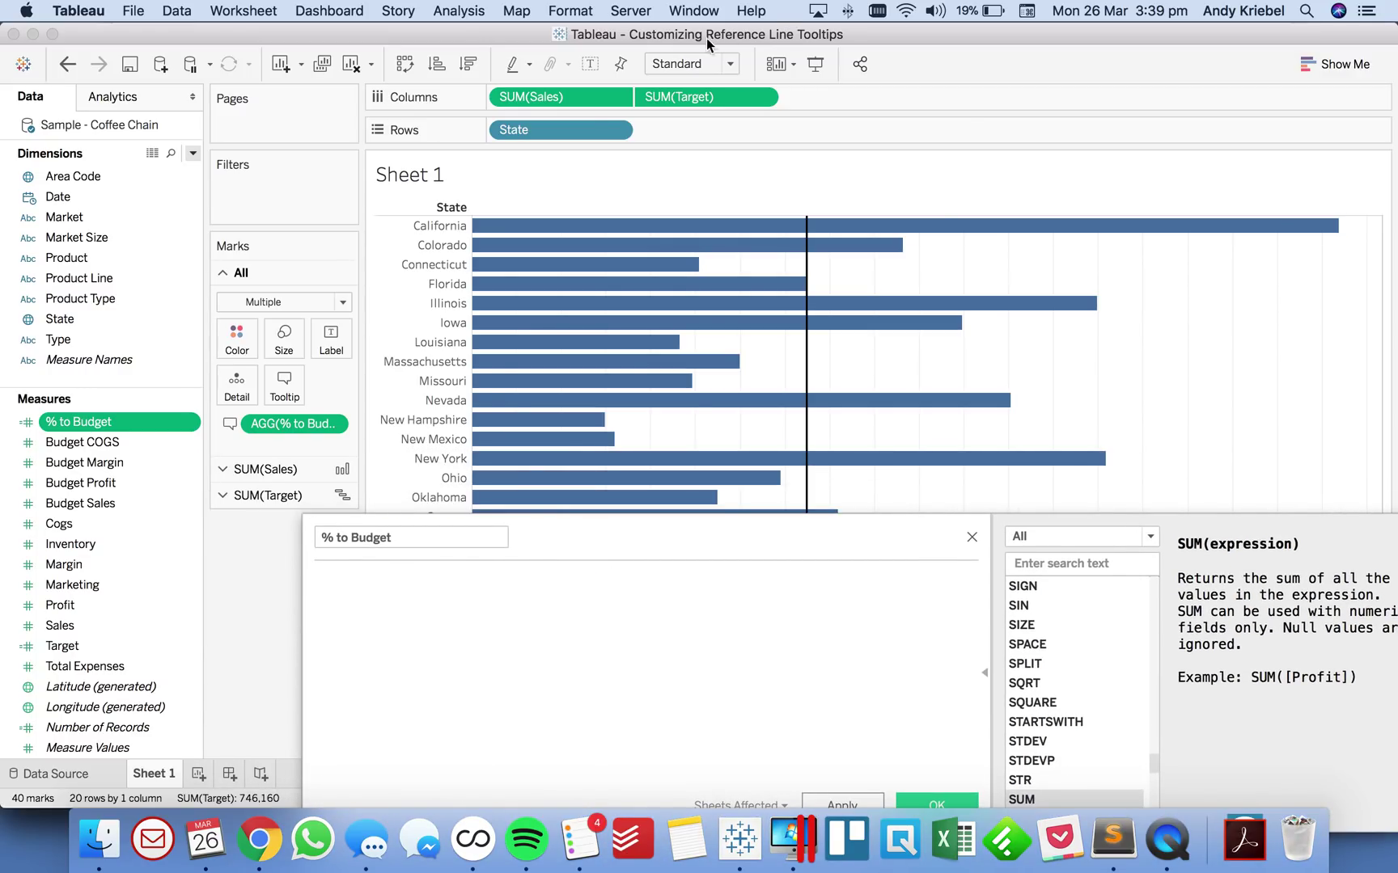
pyautogui.moveTo(531, 97); pyautogui.dragTo(527, 599)
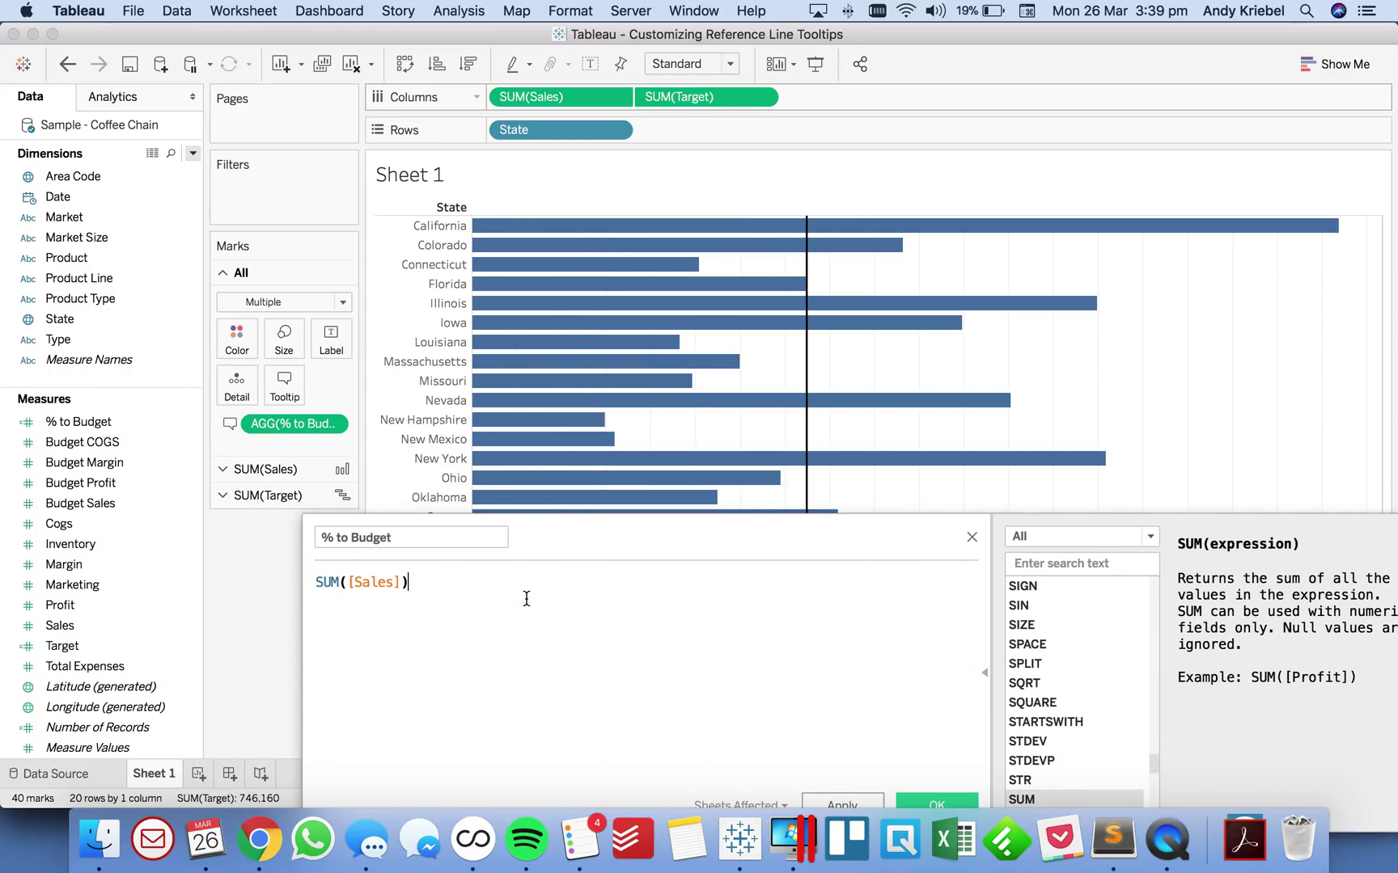
pyautogui.moveTo(679, 97); pyautogui.dragTo(531, 623)
pyautogui.write('(')
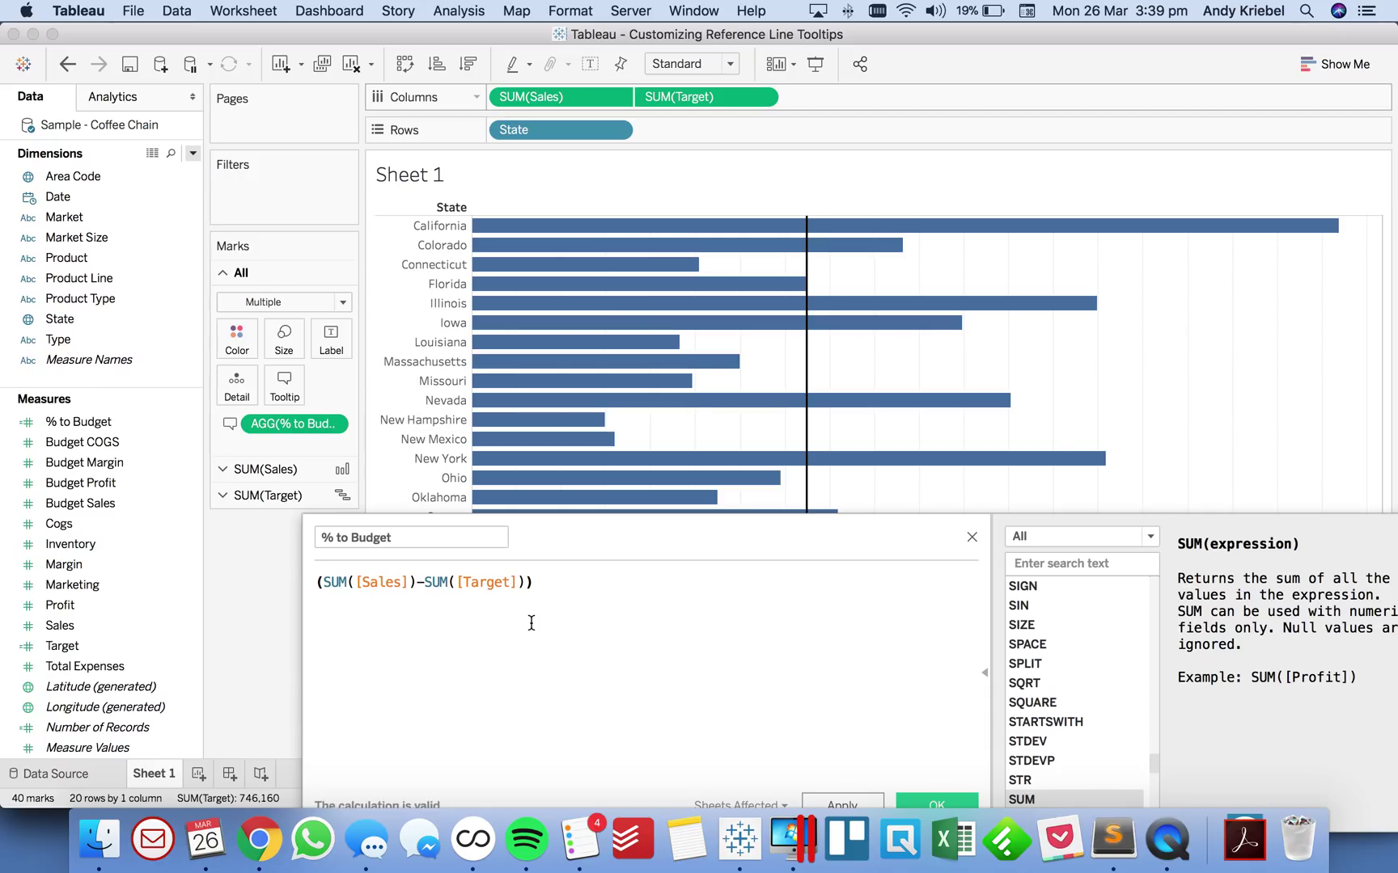
pyautogui.write('/')
pyautogui.moveTo(687, 97); pyautogui.dragTo(727, 646)
pyautogui.click(921, 803)
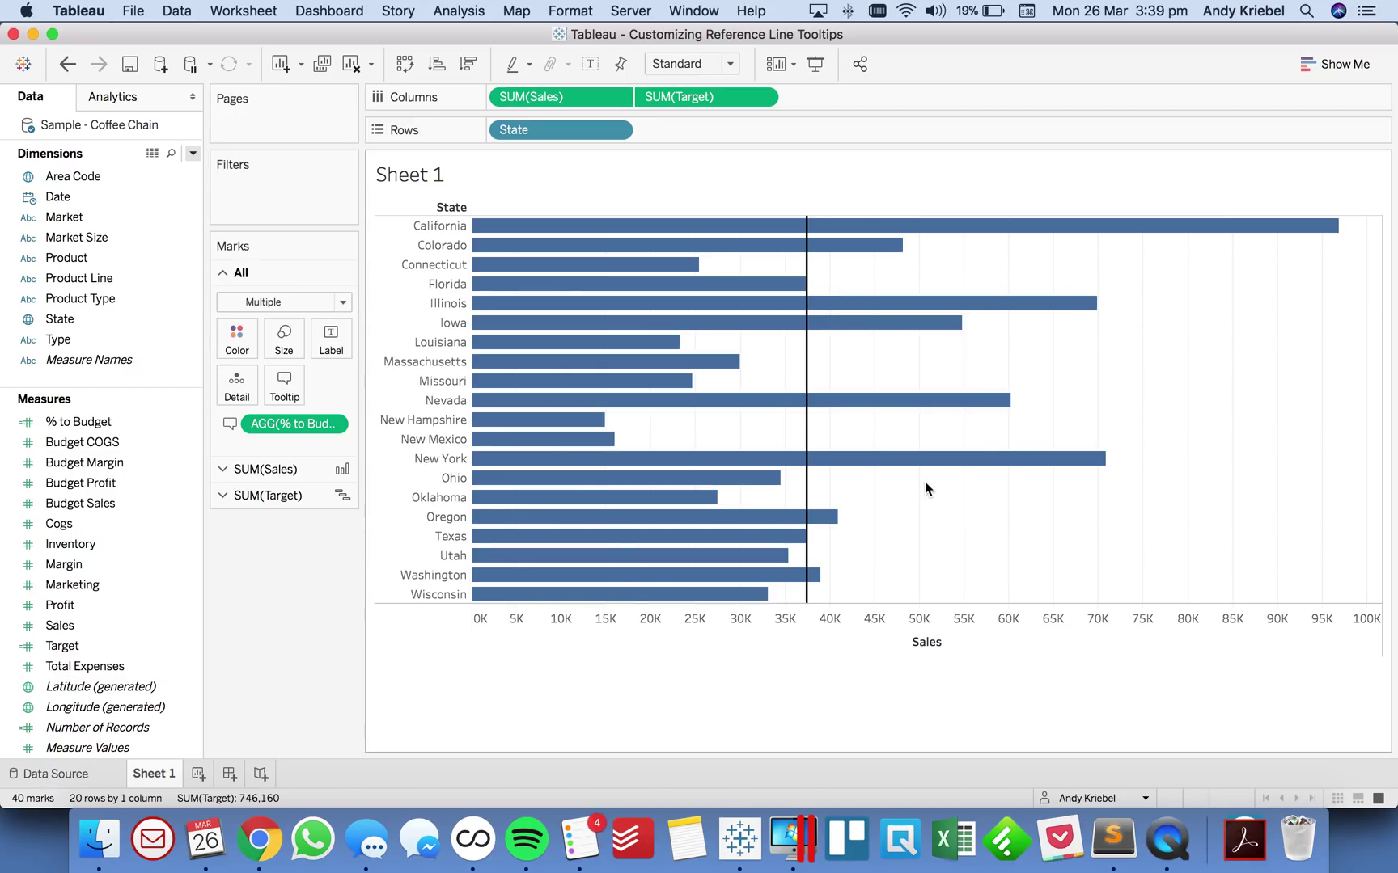
pyautogui.moveTo(952, 463)
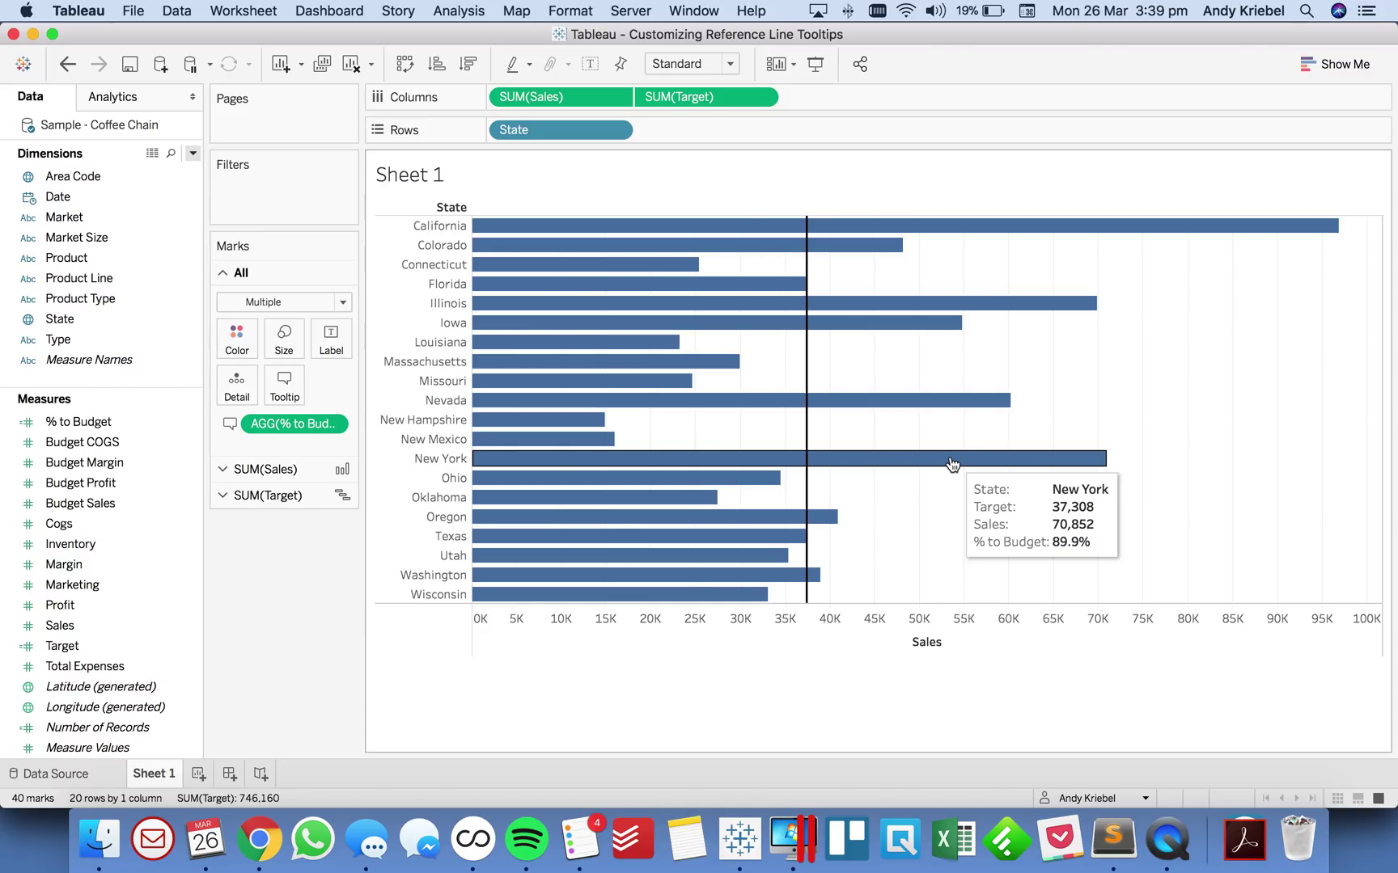
pyautogui.moveTo(812, 357)
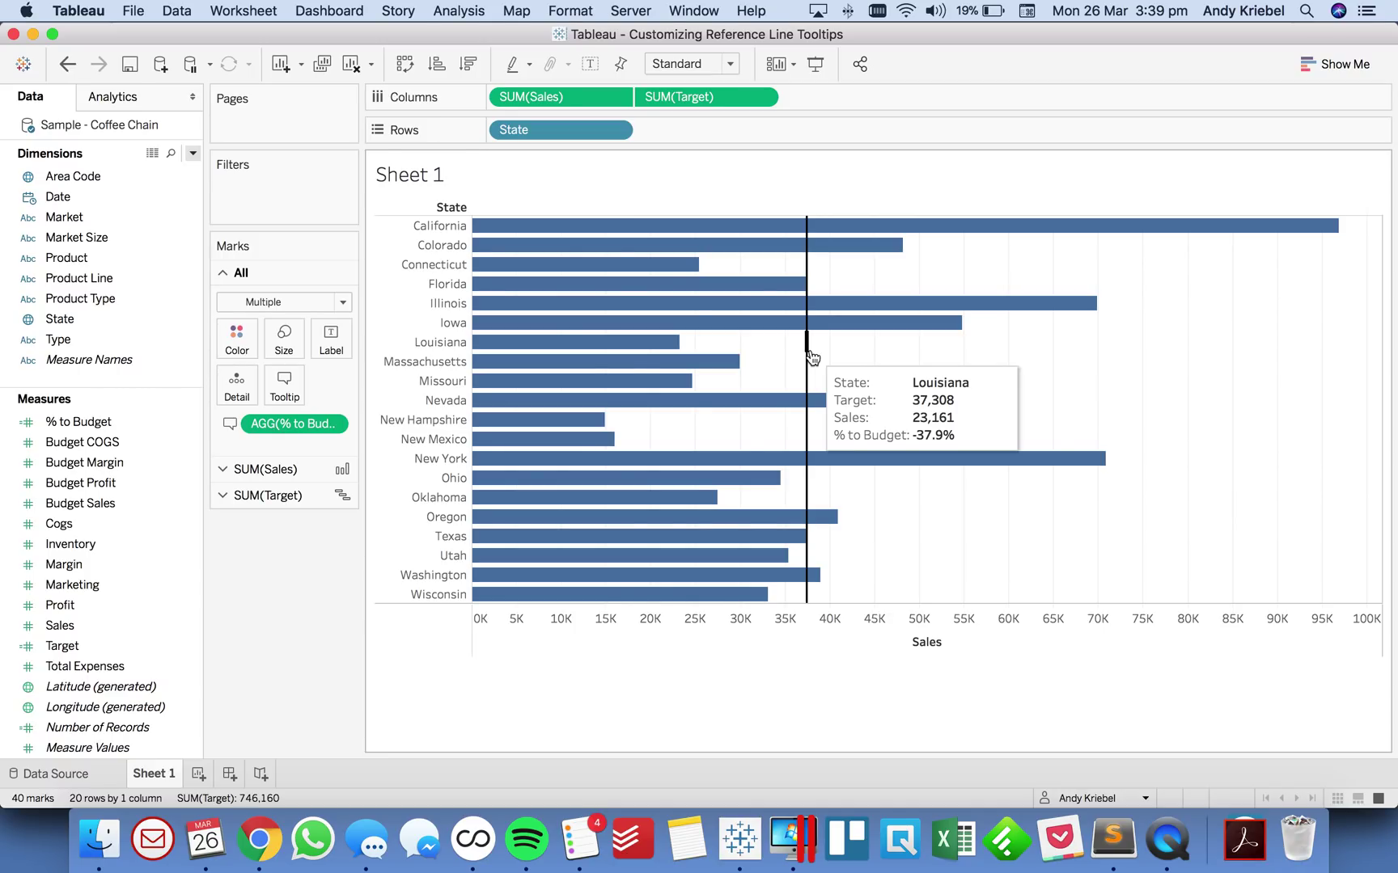
# Step: In the tooltip, drop the 'State:' label and make the State heading 14 pt
pyautogui.click(279, 393)
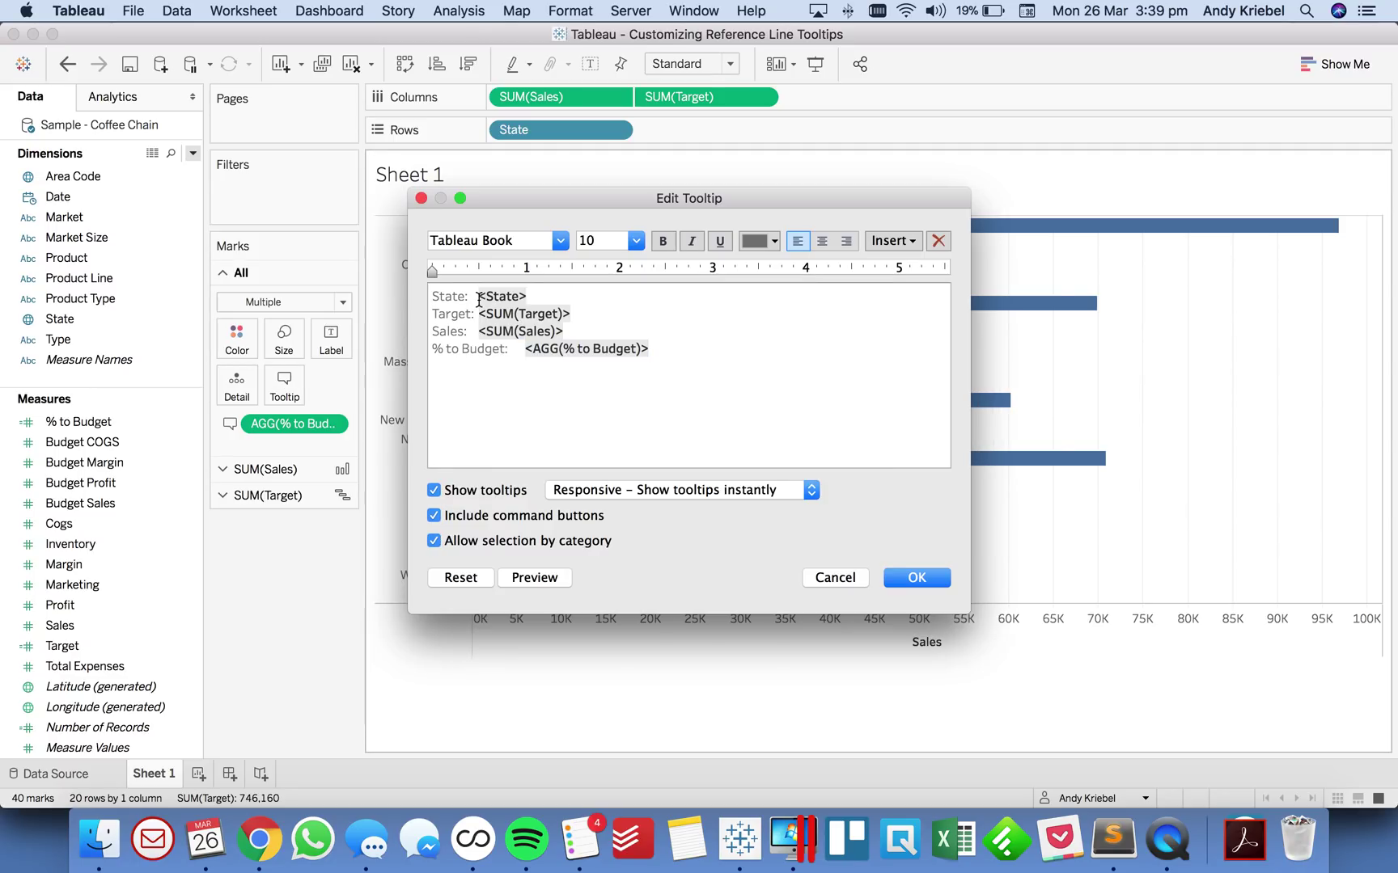
pyautogui.press('BackSpace')
pyautogui.moveTo(478, 301)
pyautogui.mouseDown()
pyautogui.moveTo(431, 296)
pyautogui.moveTo(480, 296)
pyautogui.mouseUp()
pyautogui.click(637, 241)
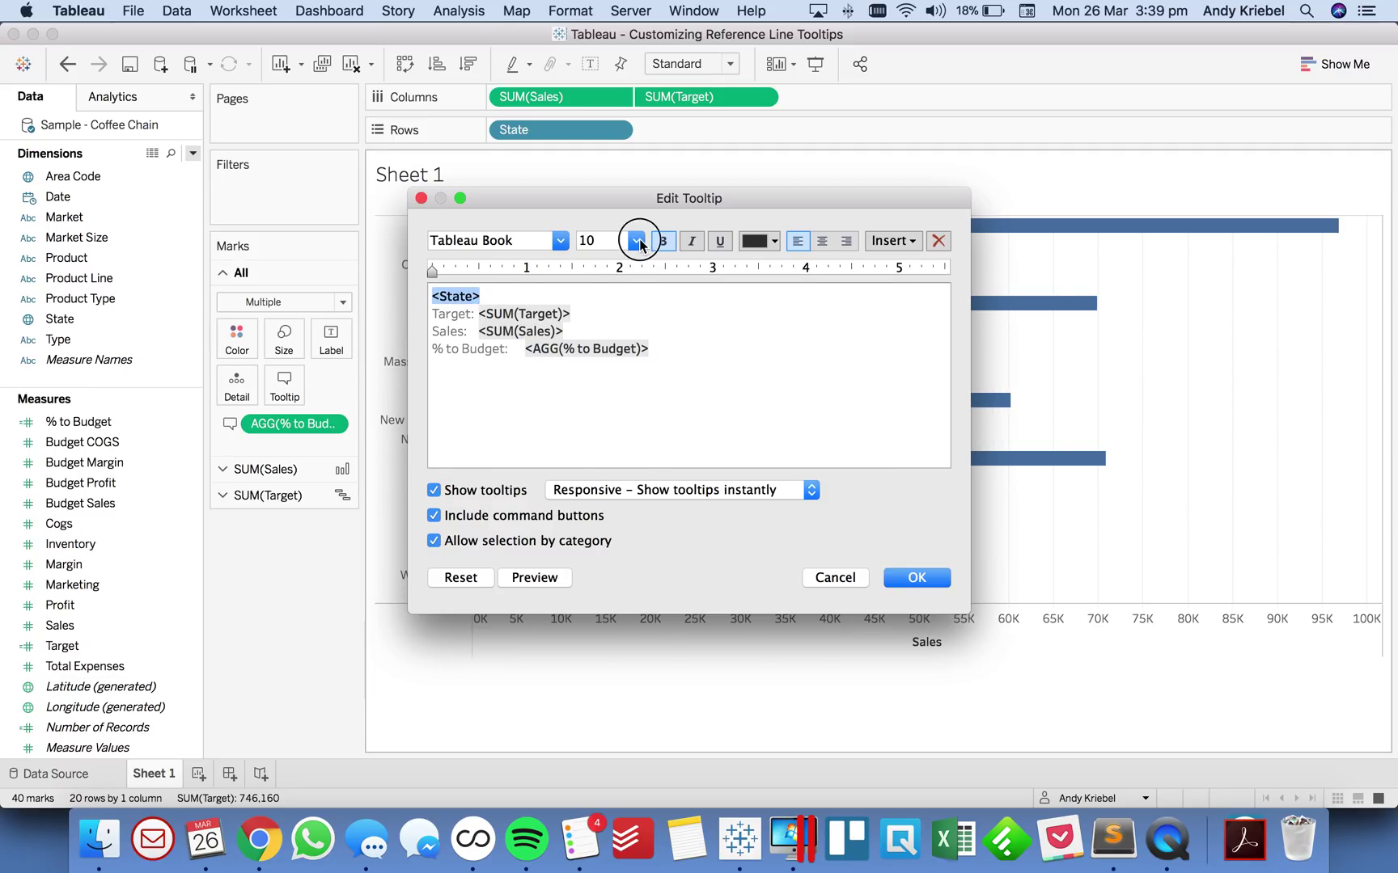
pyautogui.click(607, 344)
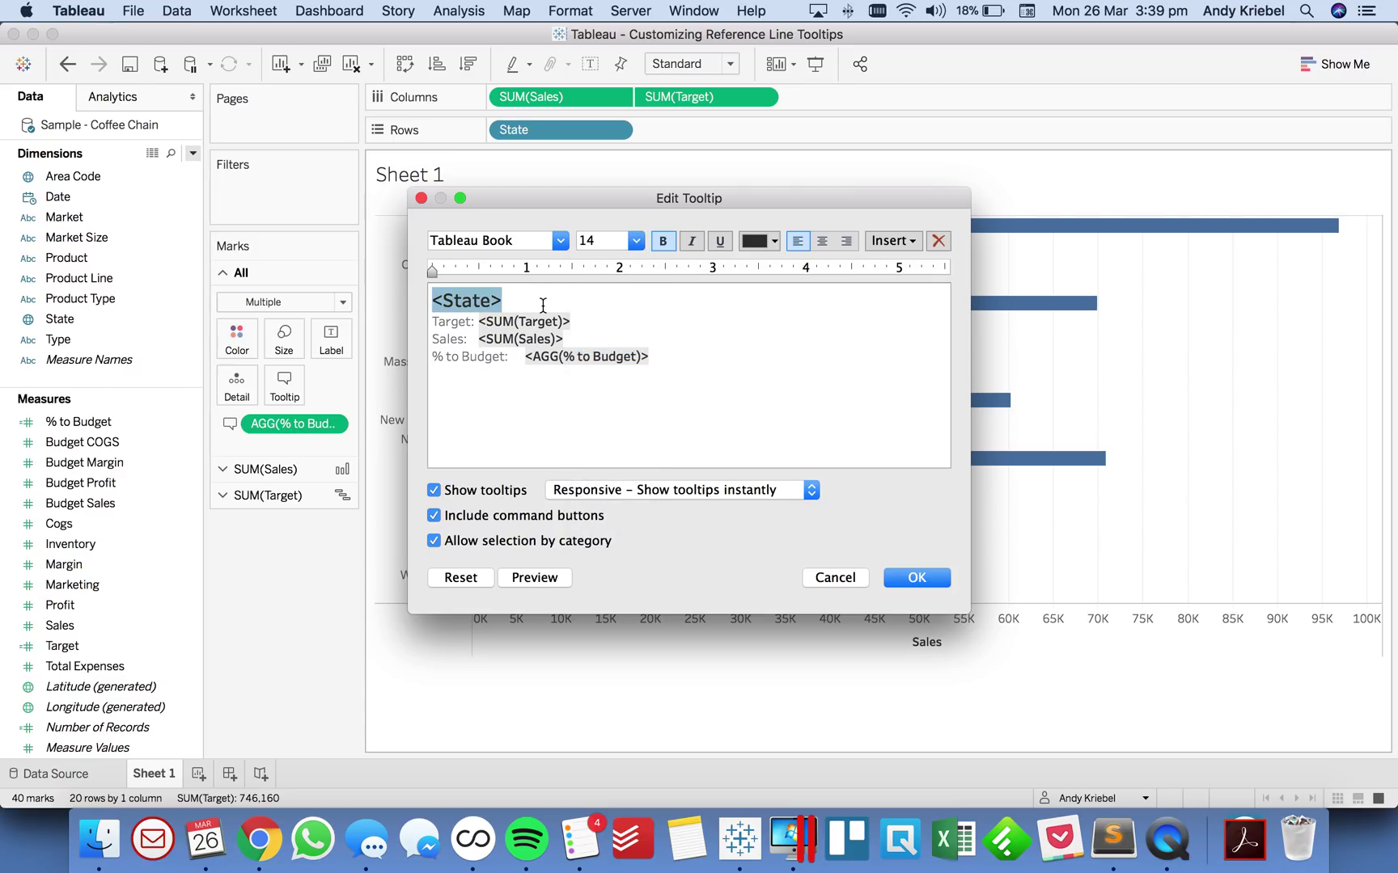
# Step: Move the Sales line above Target and relabel the last line '% to Target:'
pyautogui.press('Left')
pyautogui.press('Down')
pyautogui.press('Down')
pyautogui.hotkey('shift', 'Down')
pyautogui.press('super+x')
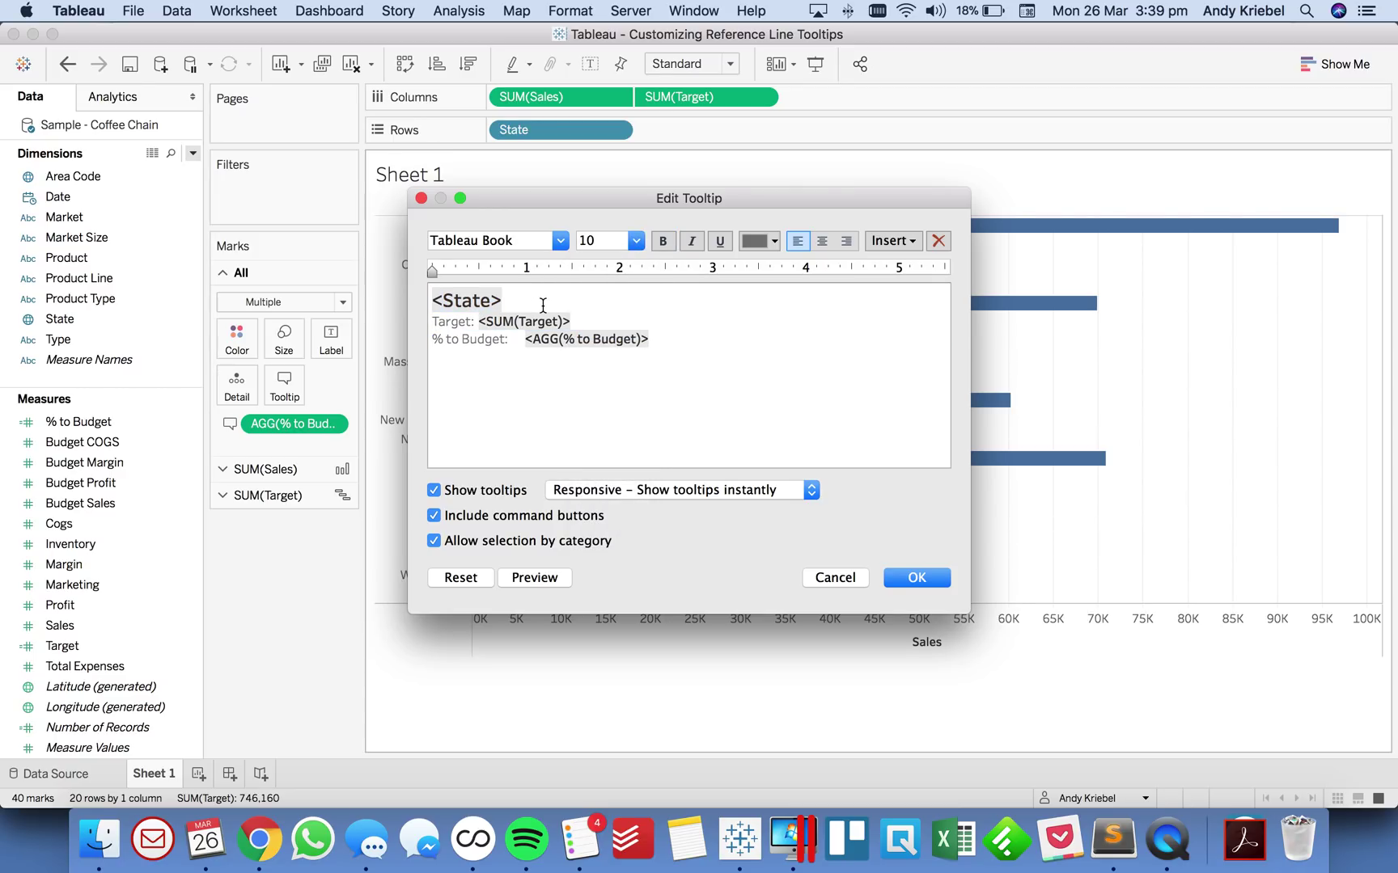
pyautogui.press('Up')
pyautogui.press('super+v')
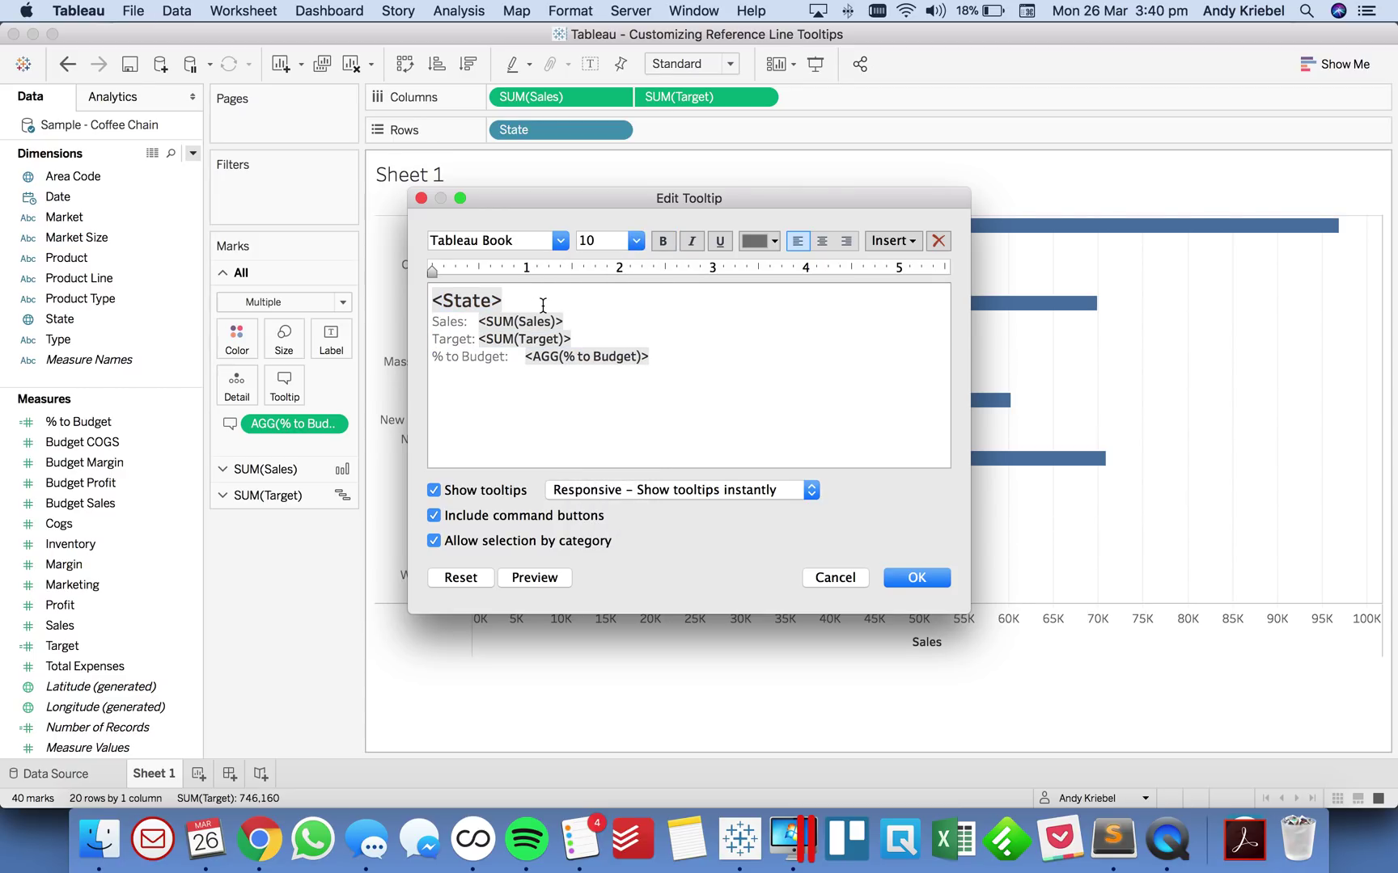
pyautogui.doubleClick(478, 353)
pyautogui.write('Target:')
# Step: Turn off tooltip command buttons and selection by category, then confirm
pyautogui.click(528, 517)
pyautogui.click(531, 542)
pyautogui.click(922, 583)
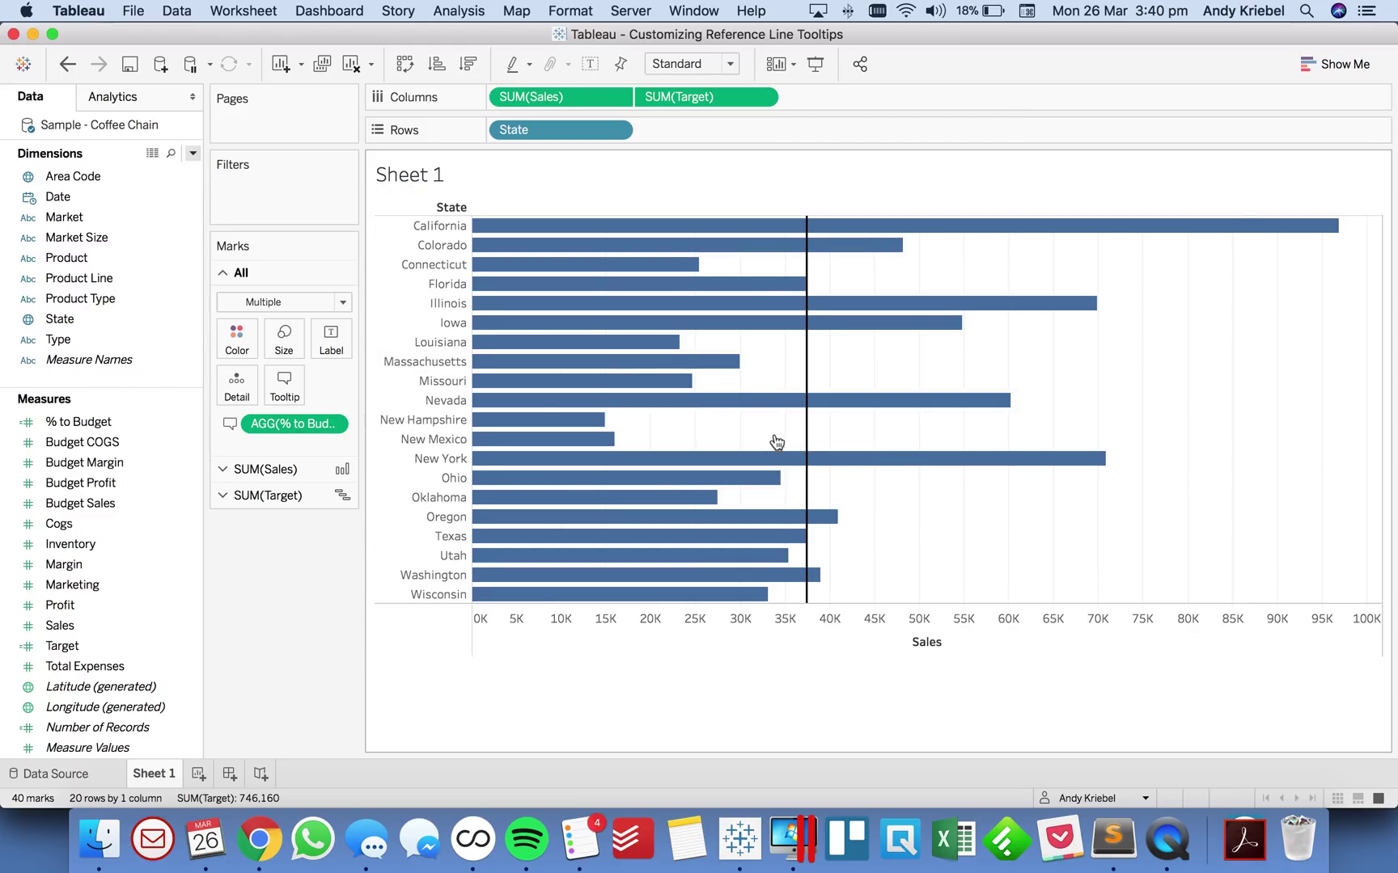
pyautogui.moveTo(810, 427)
# Step: Add a new worksheet plotting SUM(Sales) against continuous DAY(Date) as a line chart
pyautogui.click(196, 776)
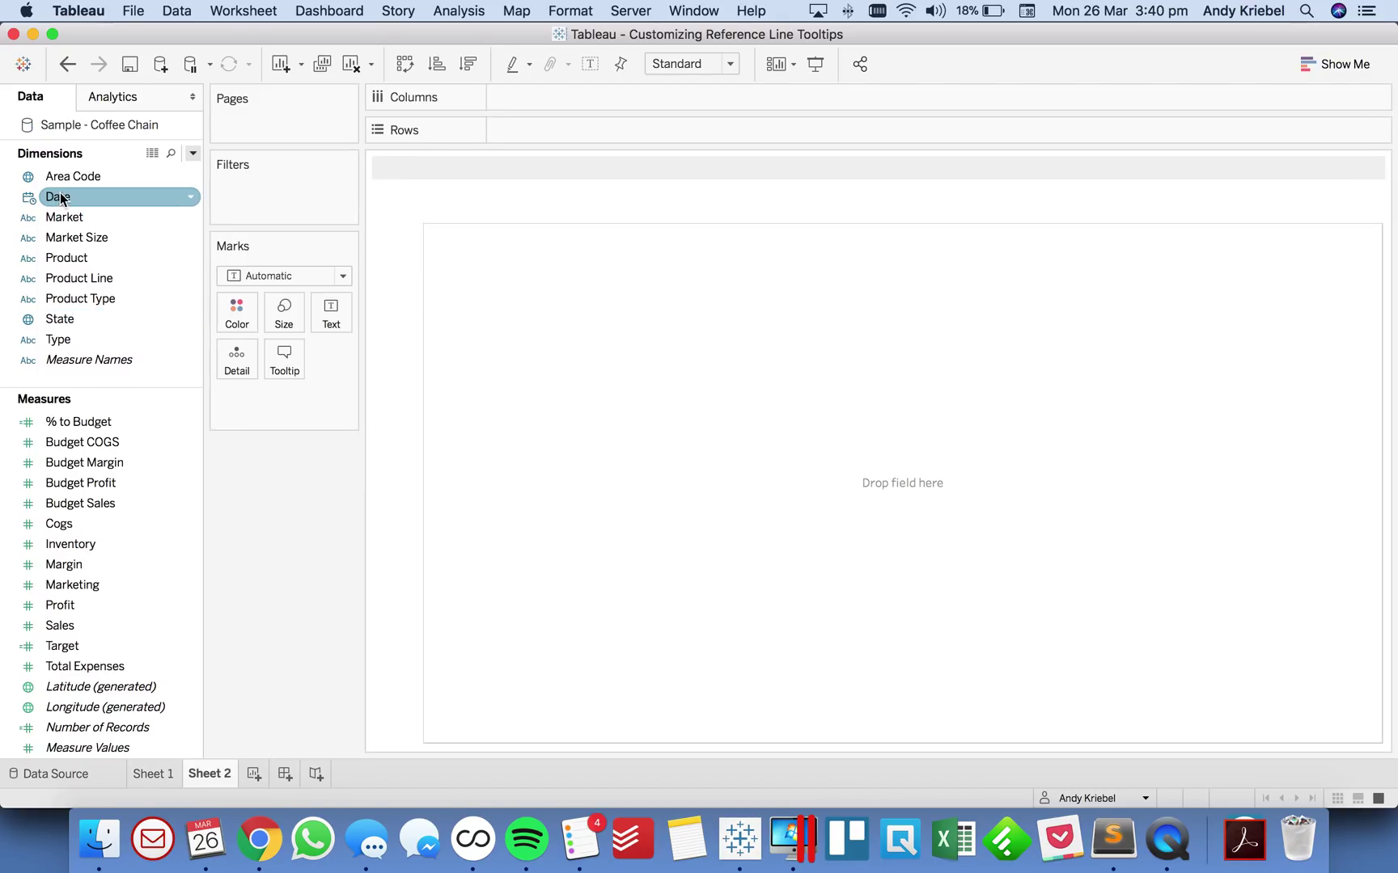
pyautogui.moveTo(61, 198); pyautogui.dragTo(564, 81)
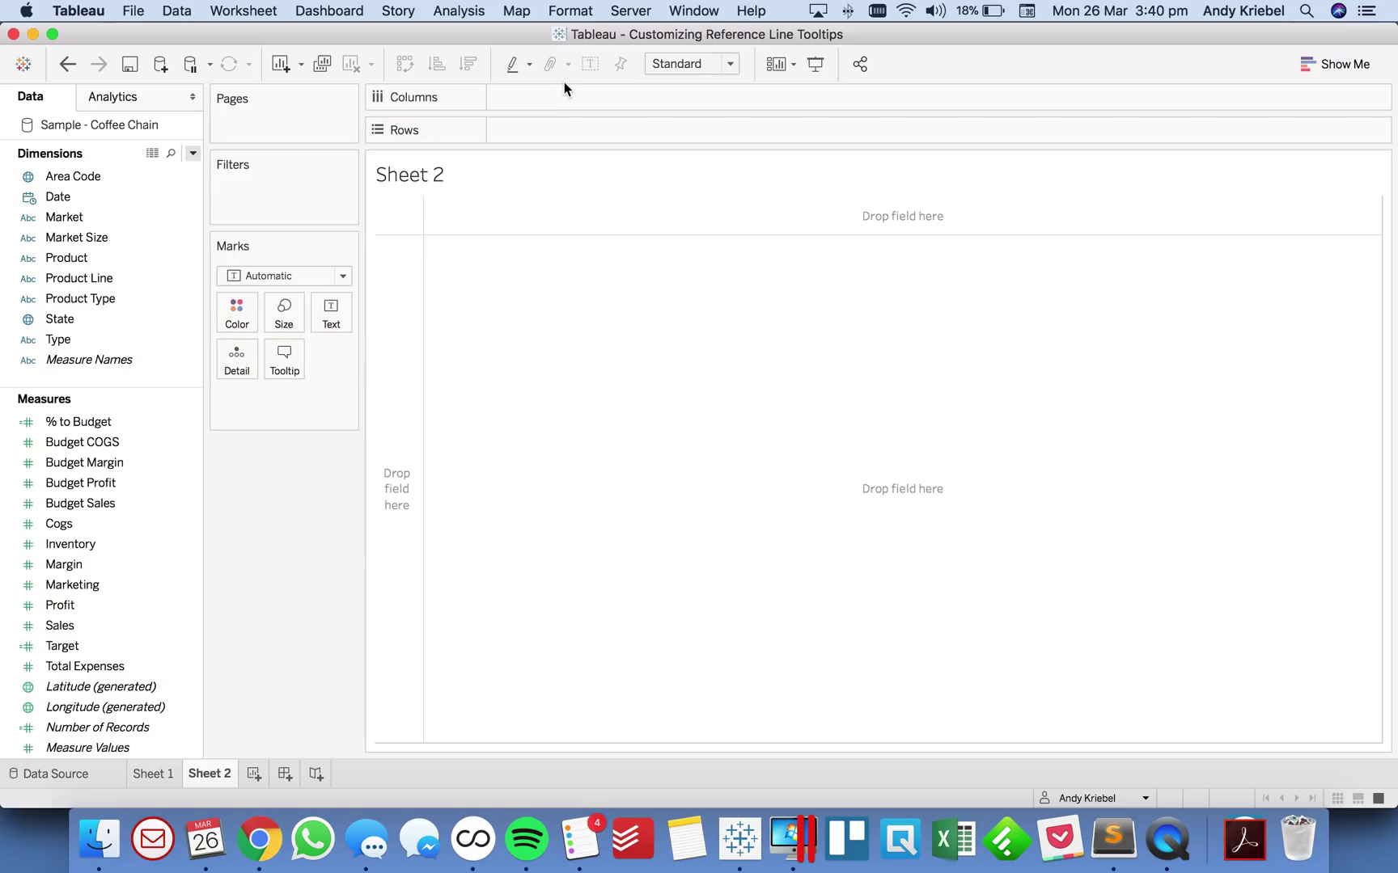
pyautogui.moveTo(56, 198); pyautogui.dragTo(547, 103)
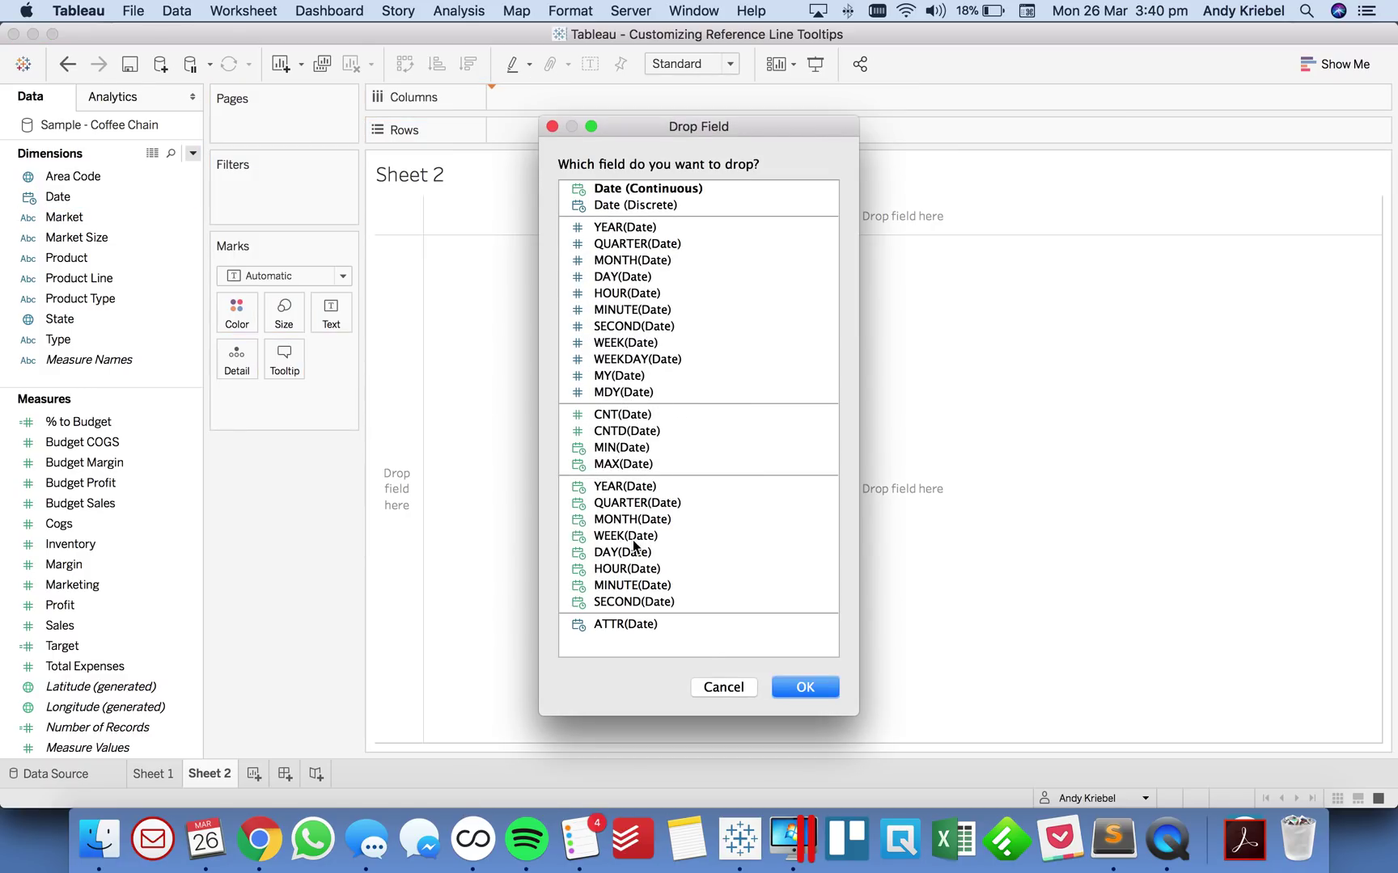
pyautogui.click(635, 553)
pyautogui.click(805, 687)
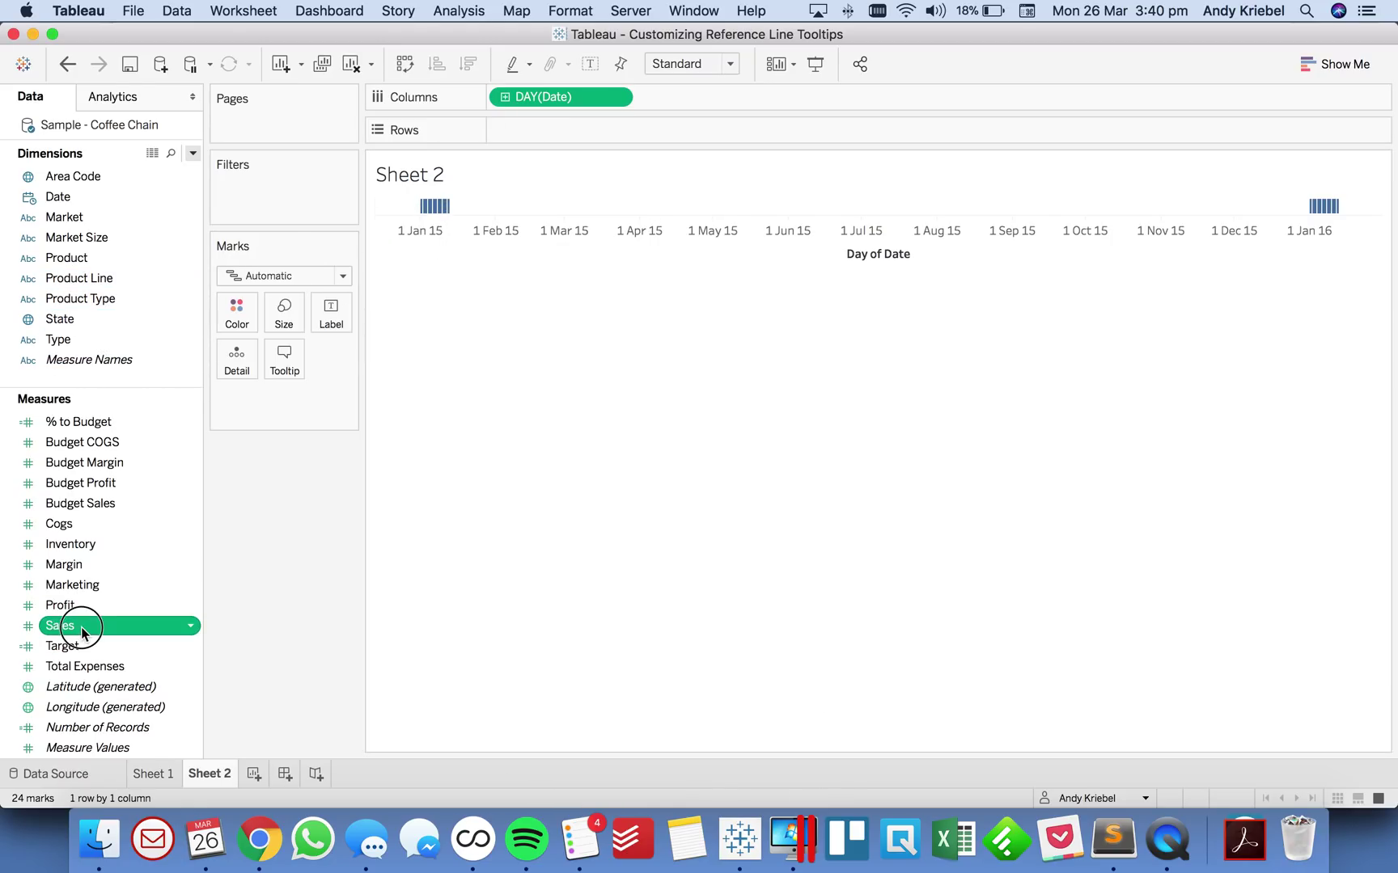
pyautogui.moveTo(84, 626); pyautogui.dragTo(596, 124)
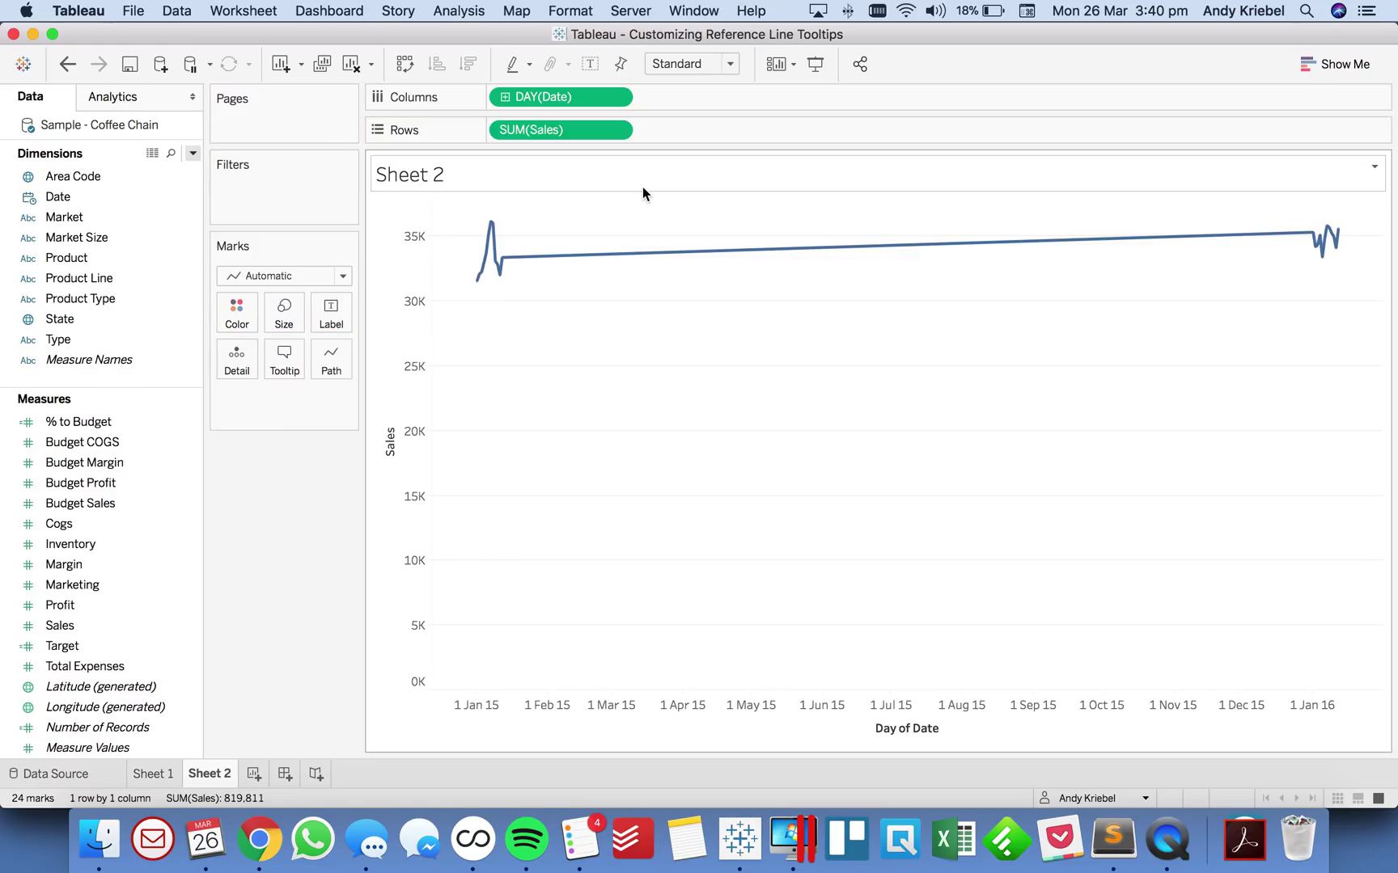
# Step: Filter Sheet 1's Date by Years, keeping only 2016
pyautogui.click(153, 774)
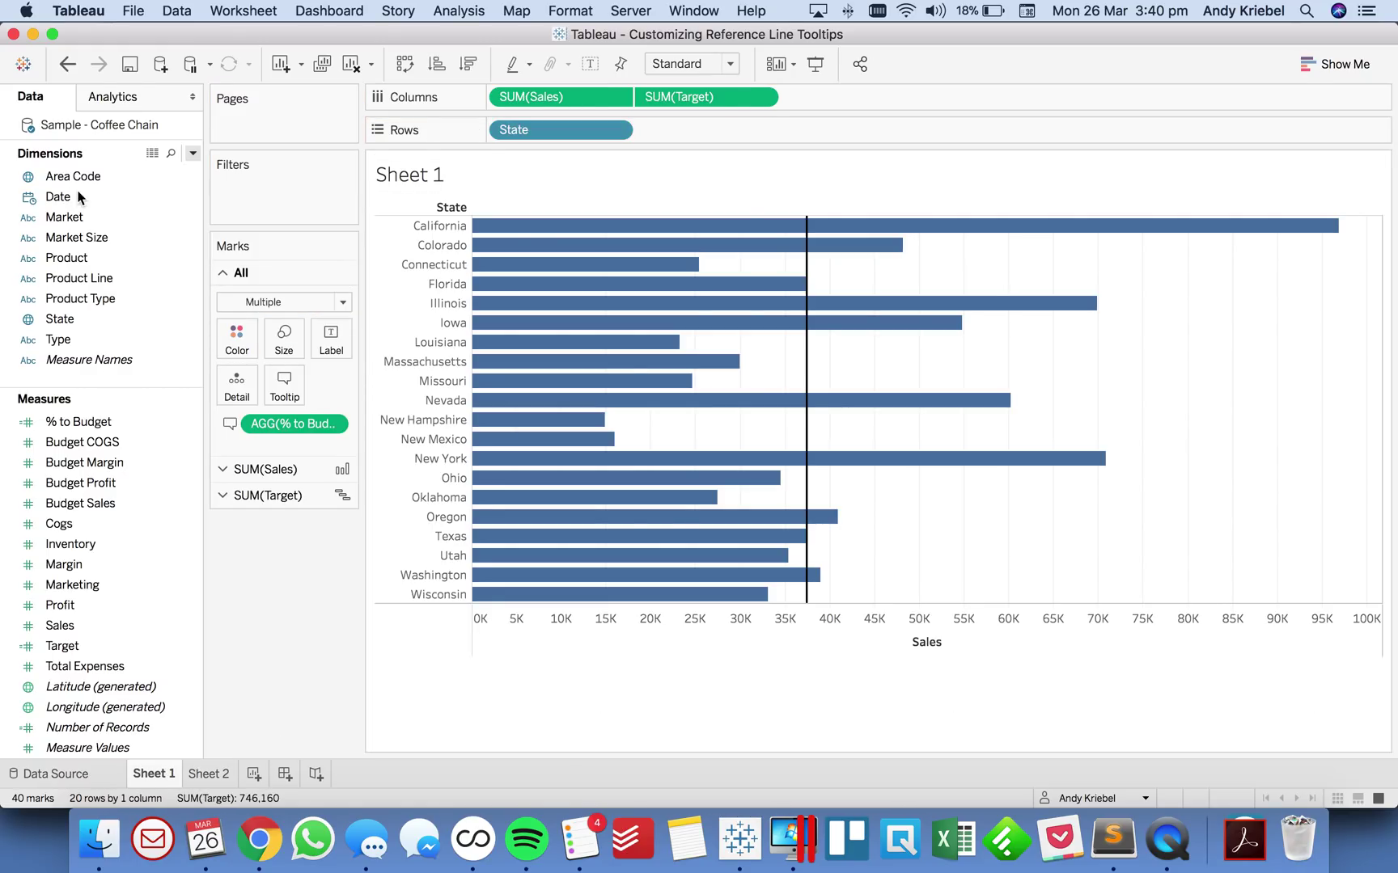
pyautogui.moveTo(70, 197); pyautogui.dragTo(266, 195)
pyautogui.click(604, 293)
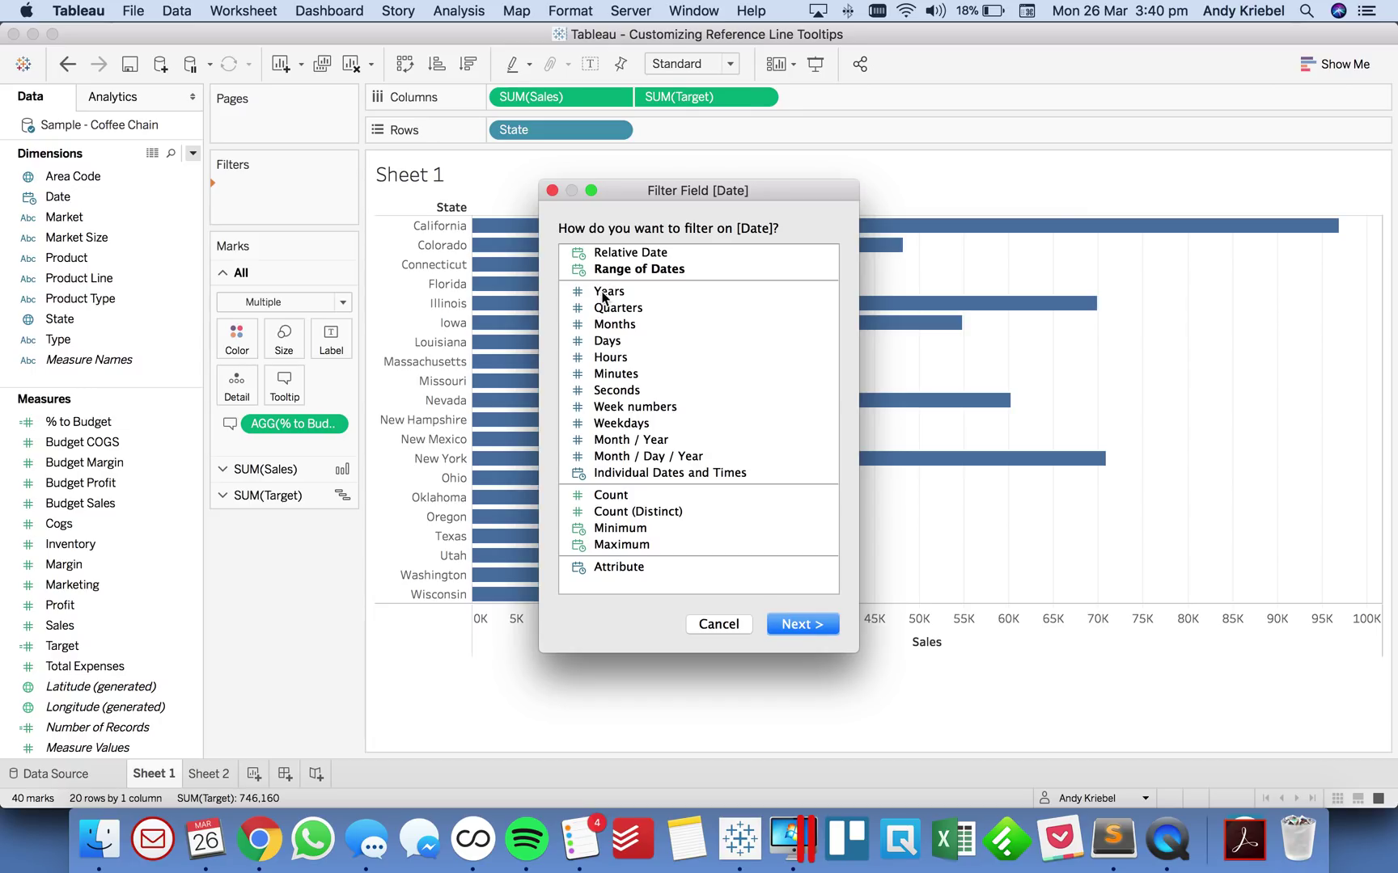
pyautogui.press('Return')
pyautogui.click(526, 260)
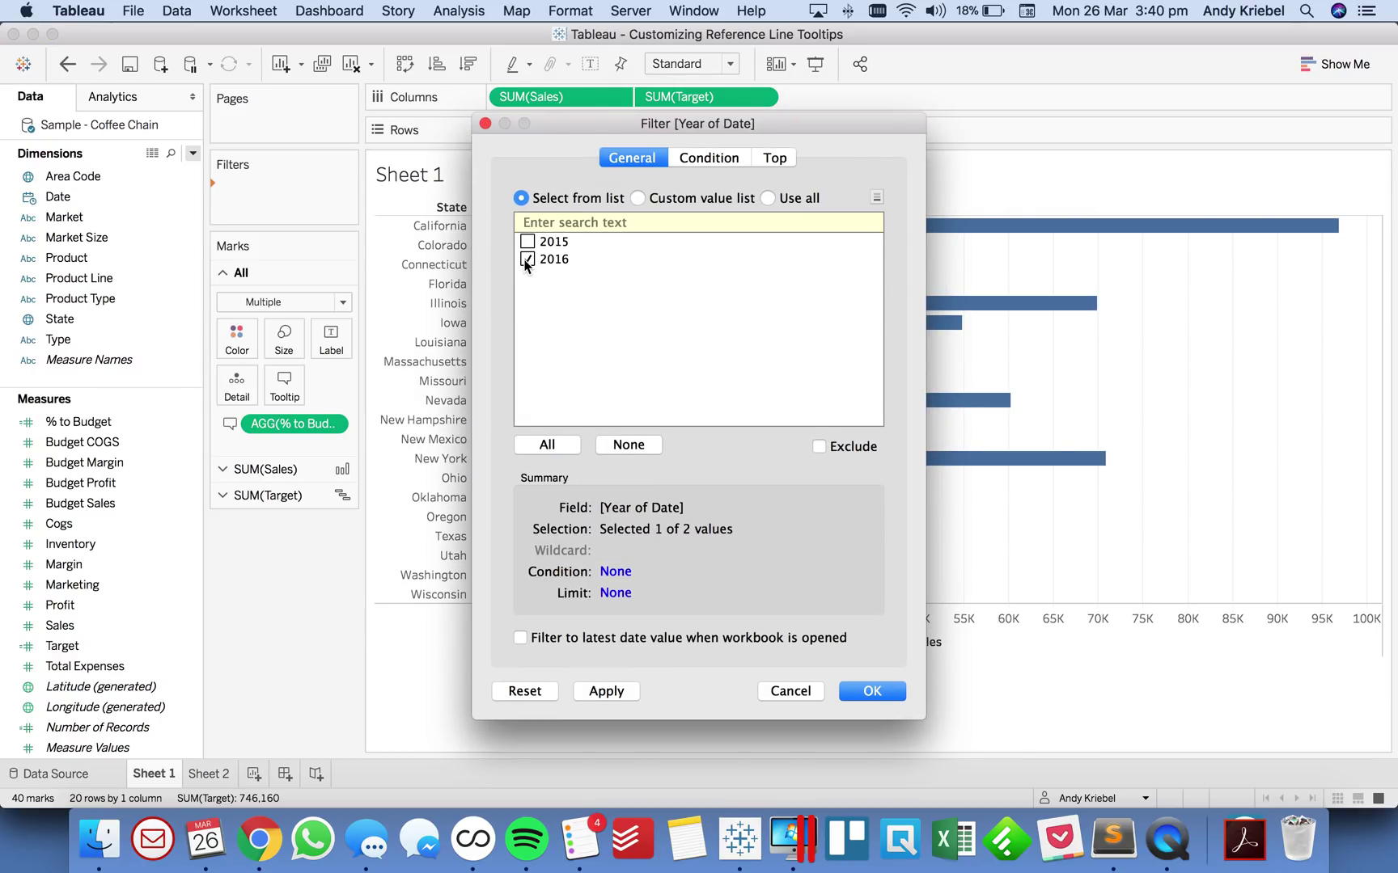
pyautogui.moveTo(588, 131); pyautogui.dragTo(257, 138)
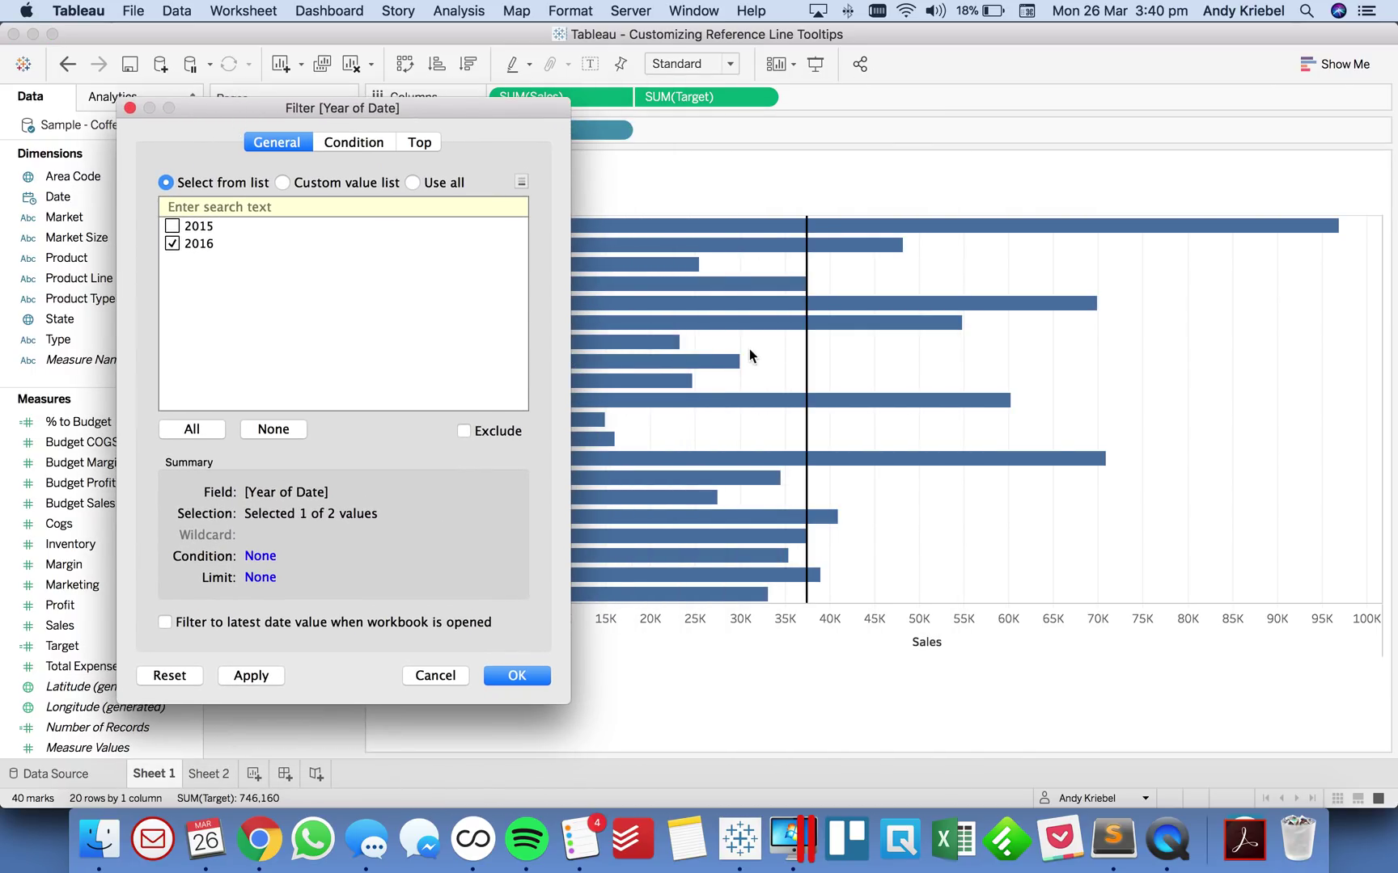
pyautogui.click(518, 676)
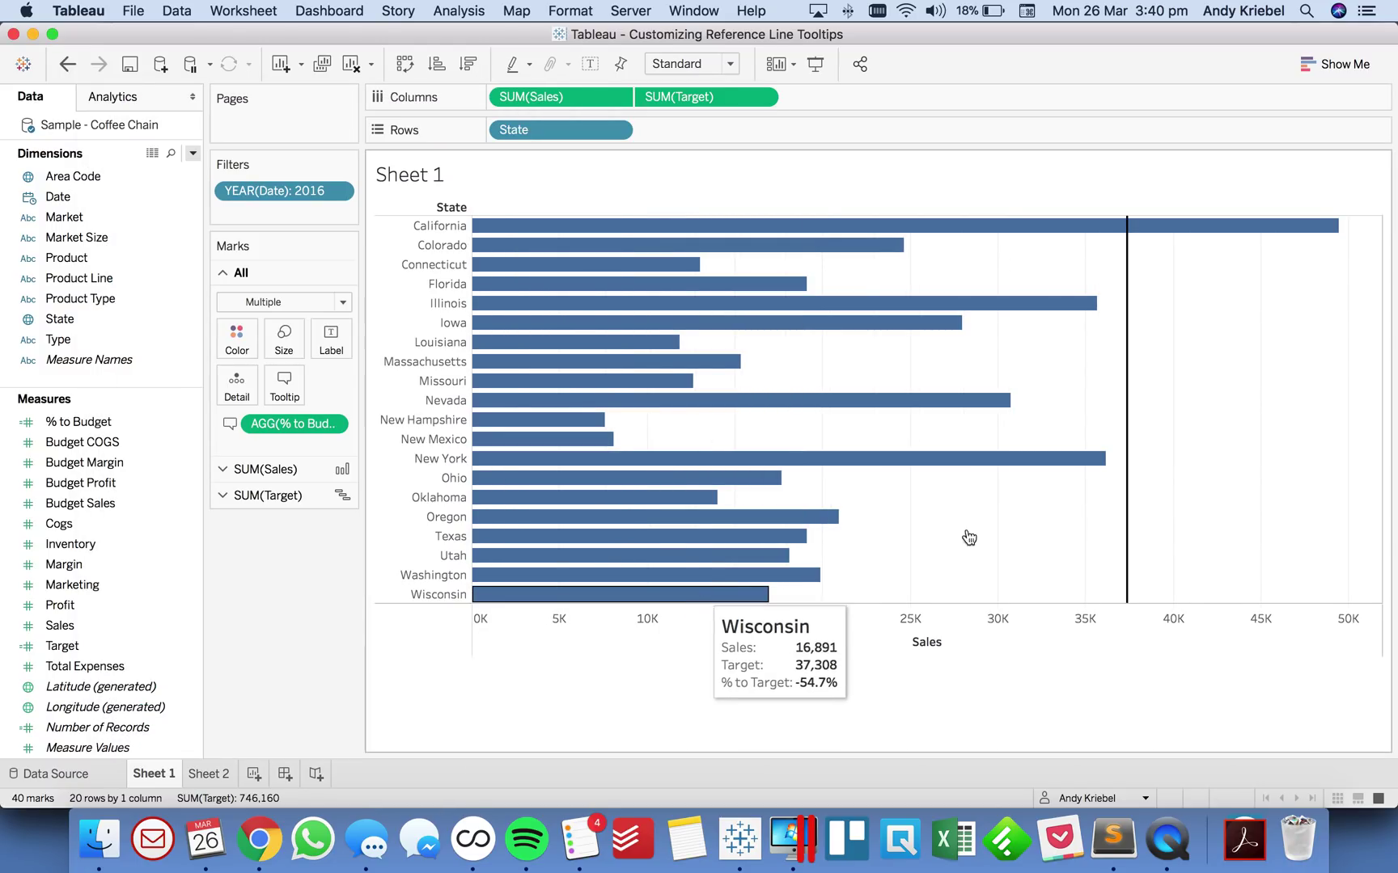
# Step: Make the 2016 year filter a context filter applied to all worksheets using this data source
pyautogui.moveTo(1130, 549)
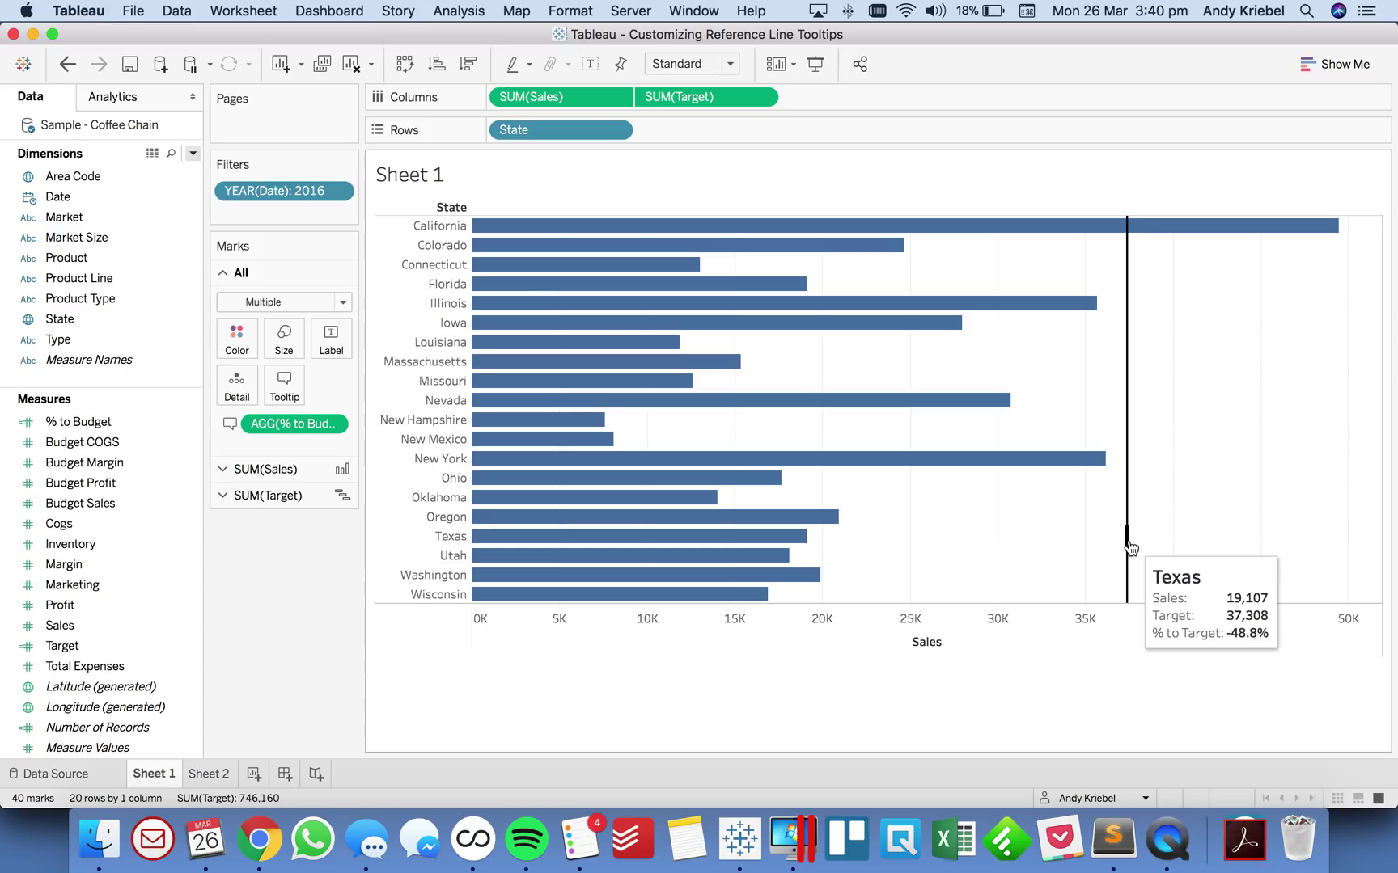
pyautogui.click(336, 191)
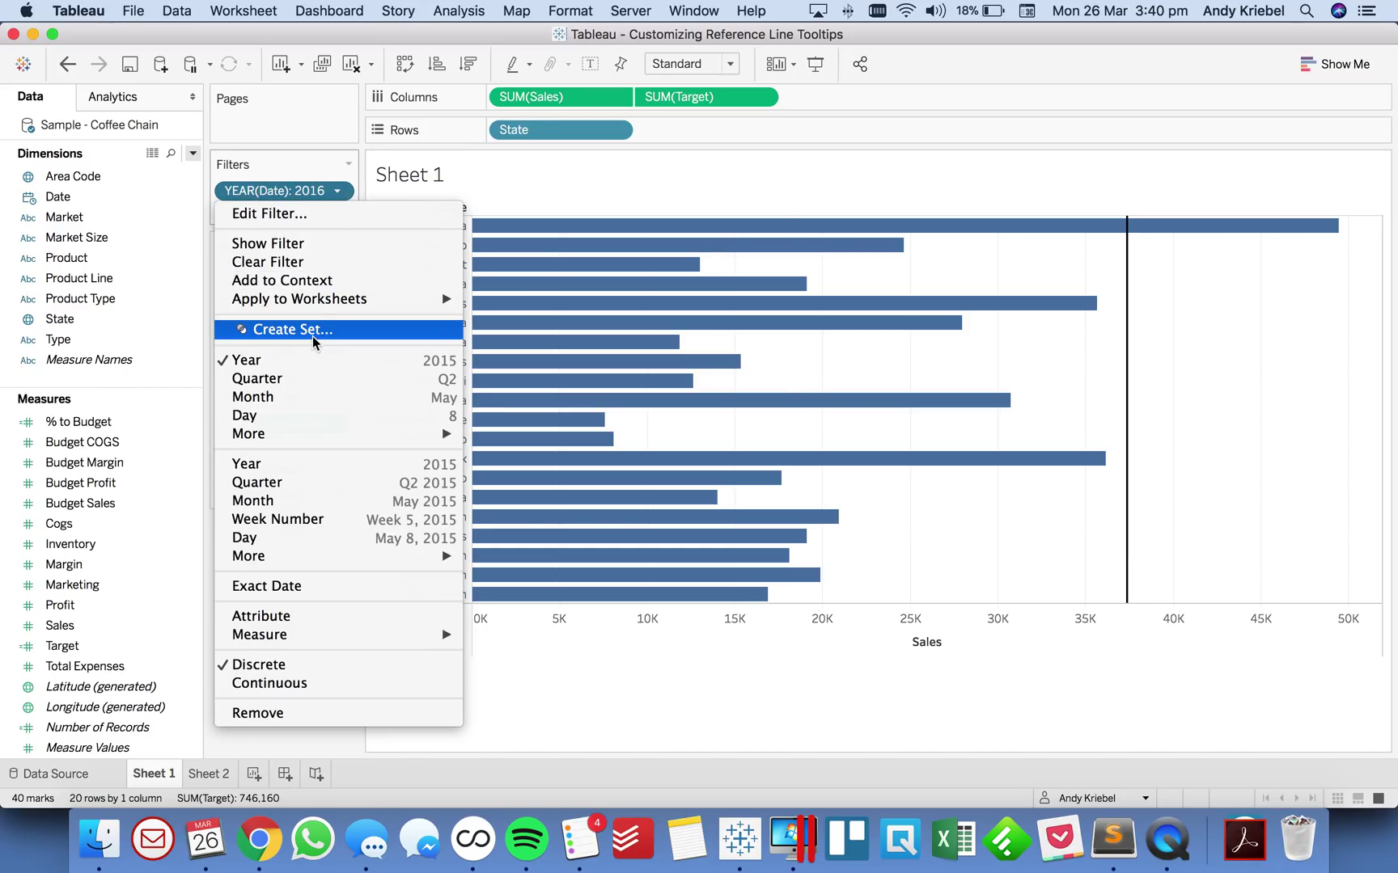
pyautogui.click(322, 287)
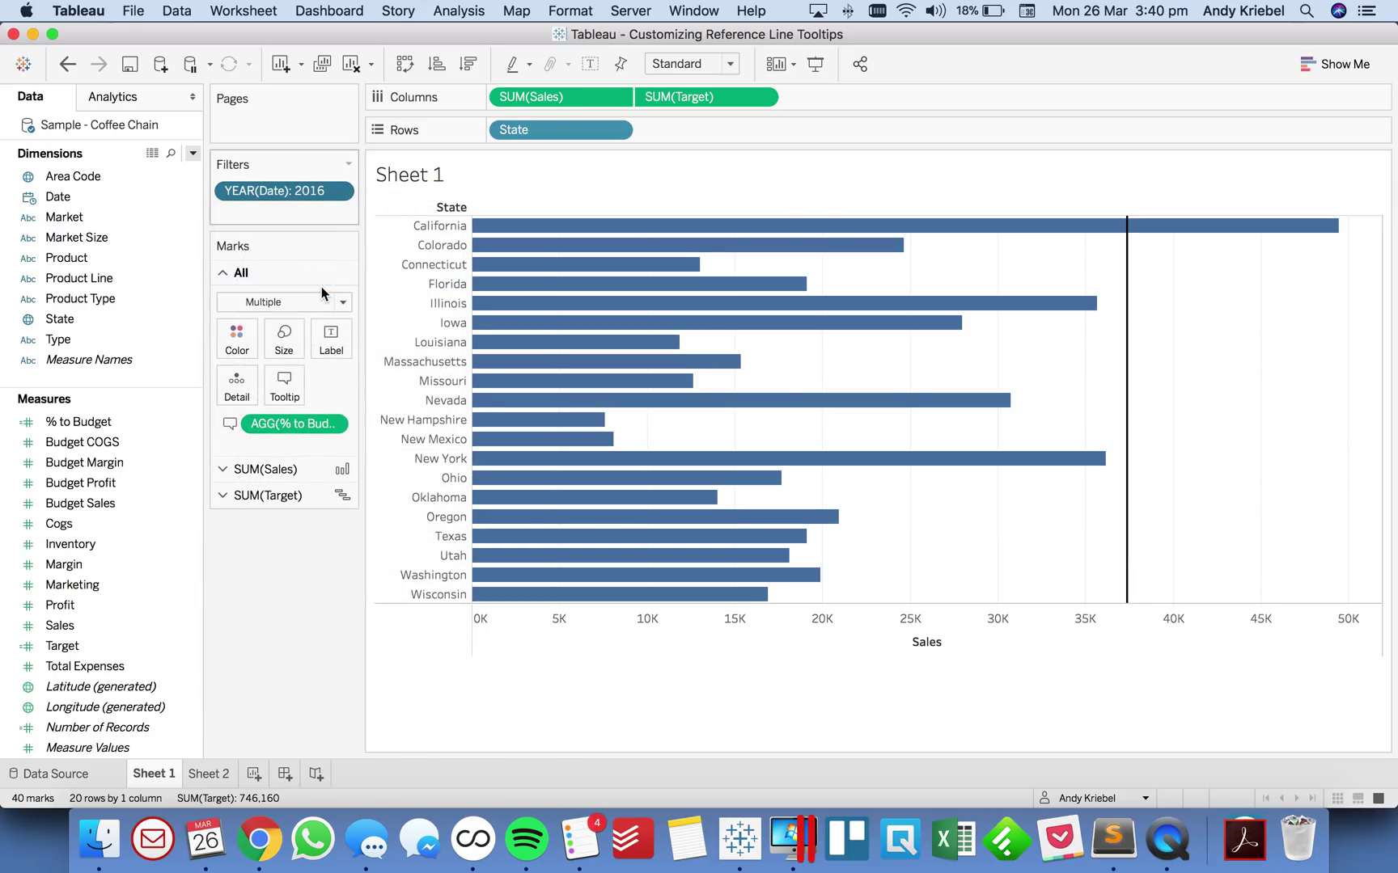
pyautogui.click(336, 191)
pyautogui.moveTo(340, 301)
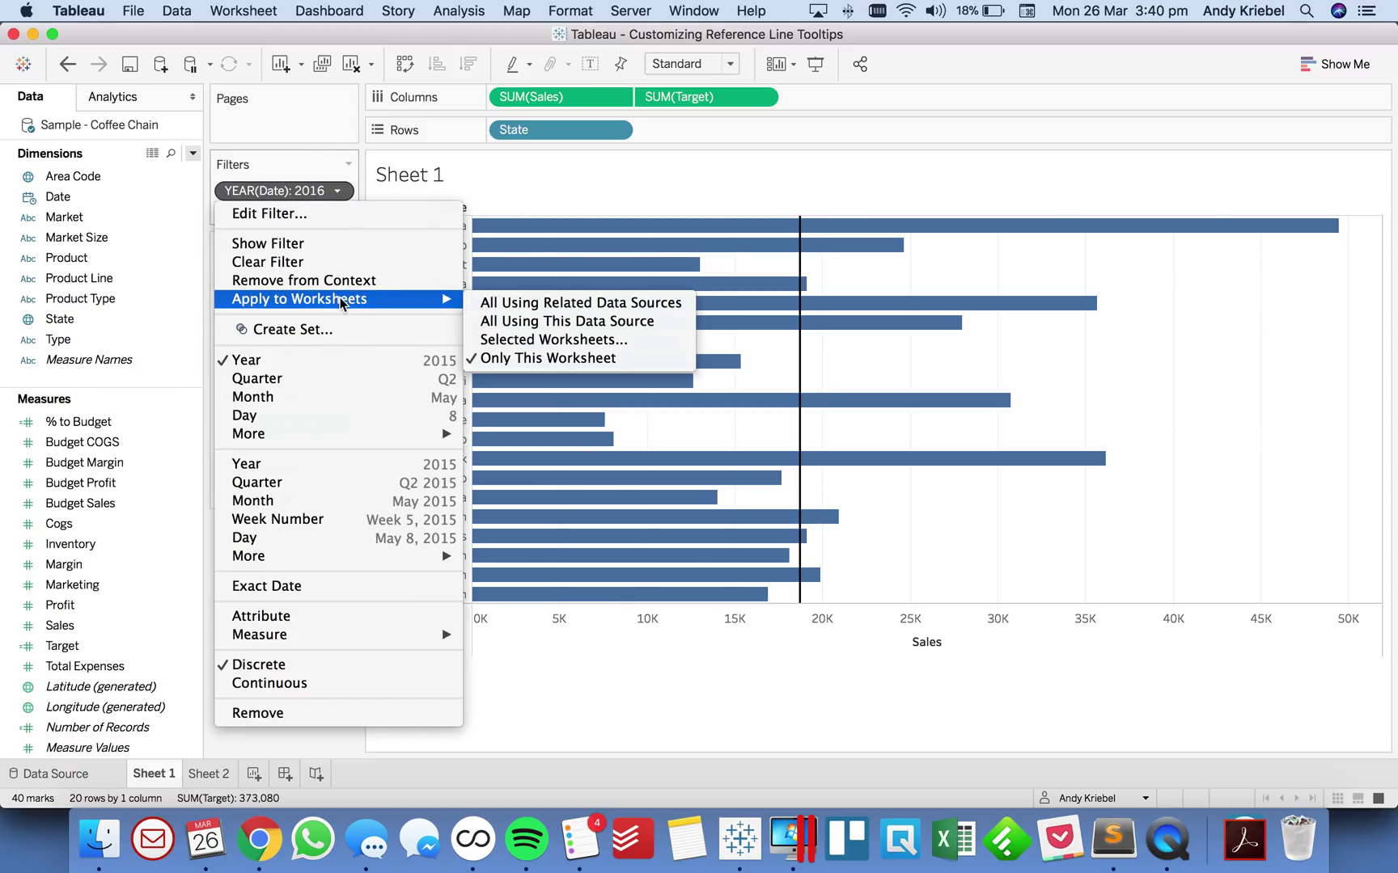
pyautogui.click(537, 322)
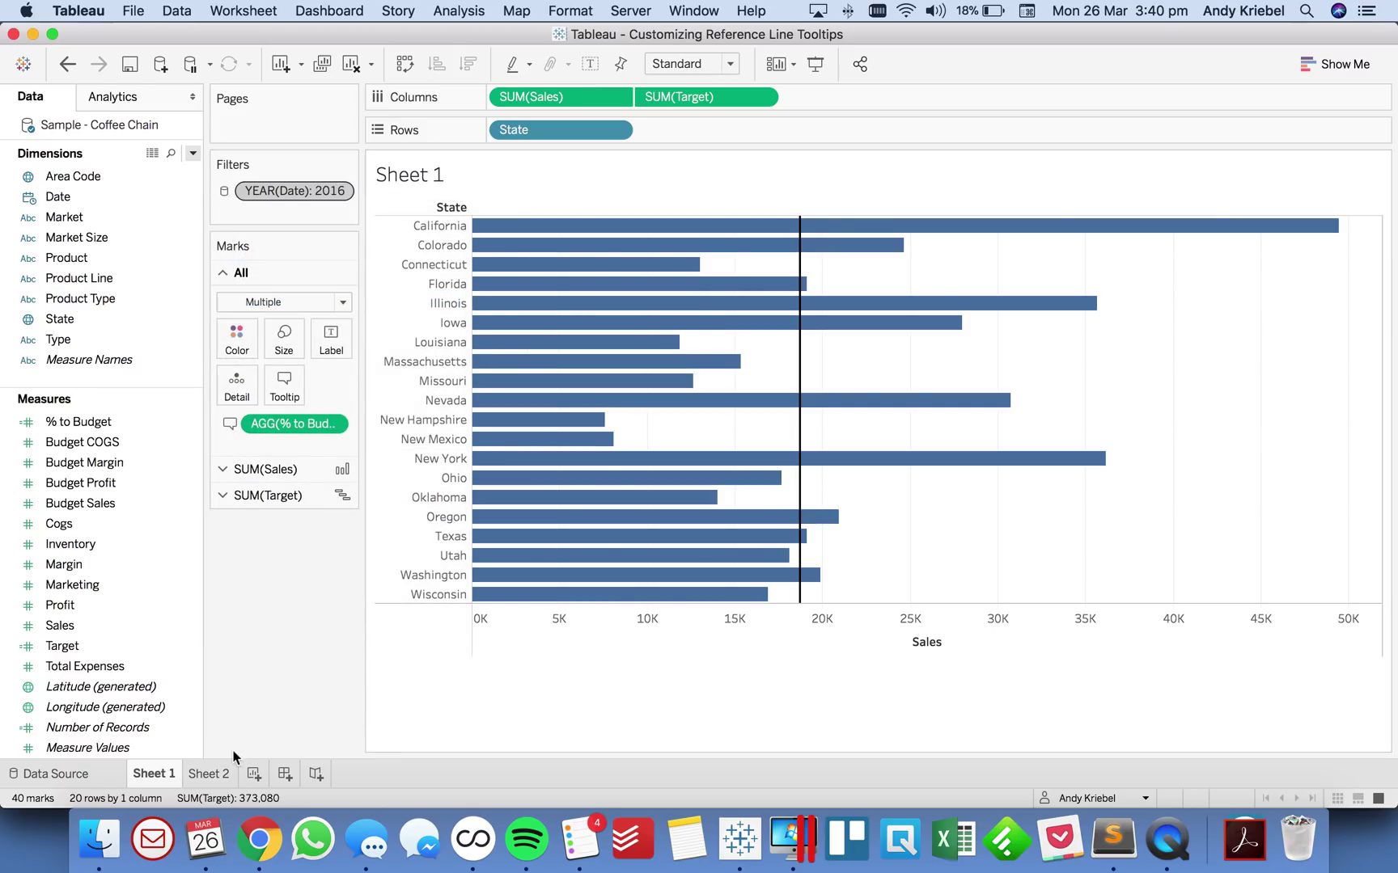
pyautogui.click(208, 774)
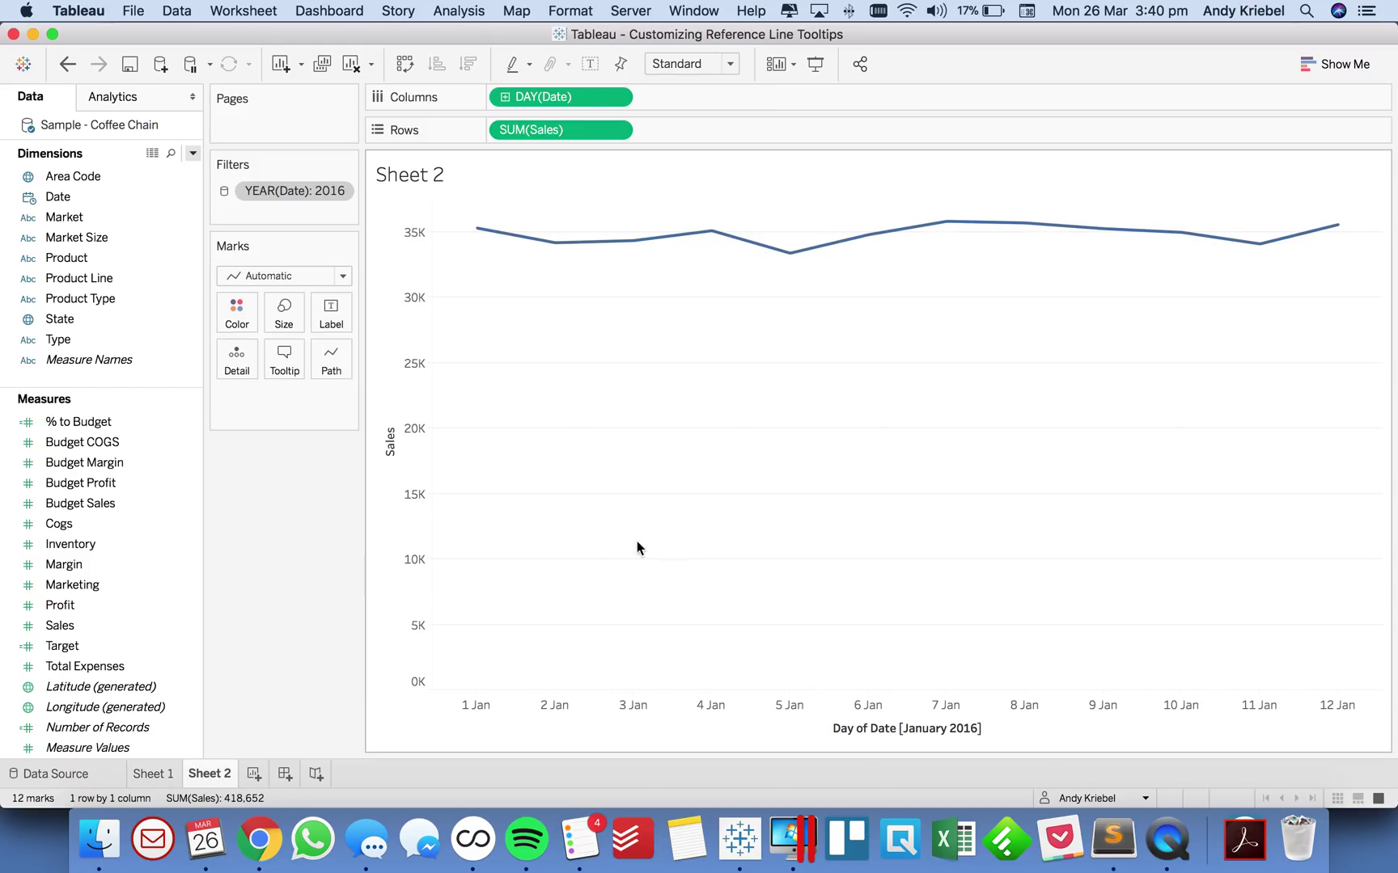
# Step: Clear the Sales axis title so the axis no longer starts at zero, and hide the date header
pyautogui.click(403, 491)
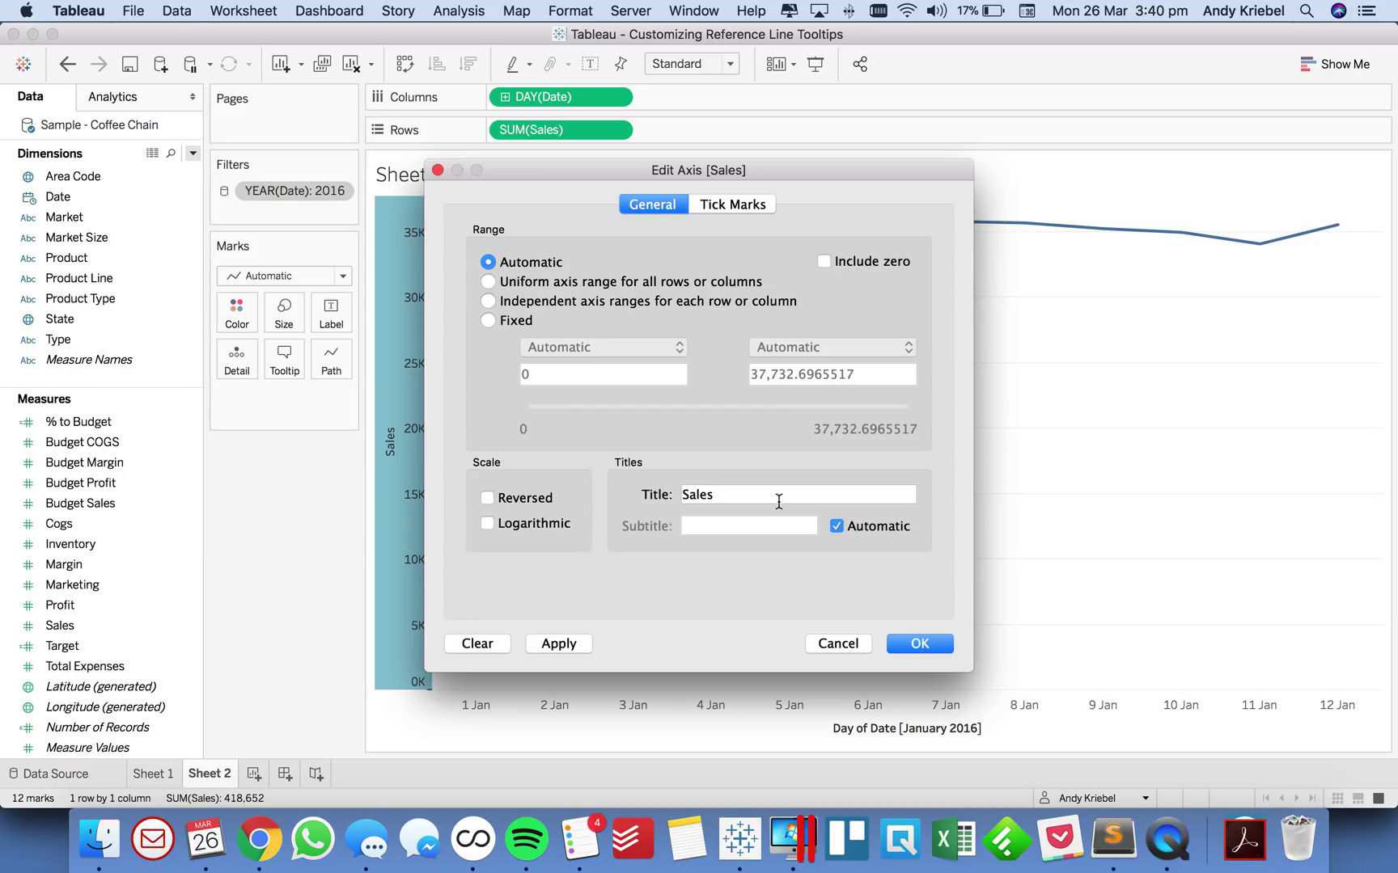
pyautogui.doubleClick(684, 494)
pyautogui.press('BackSpace')
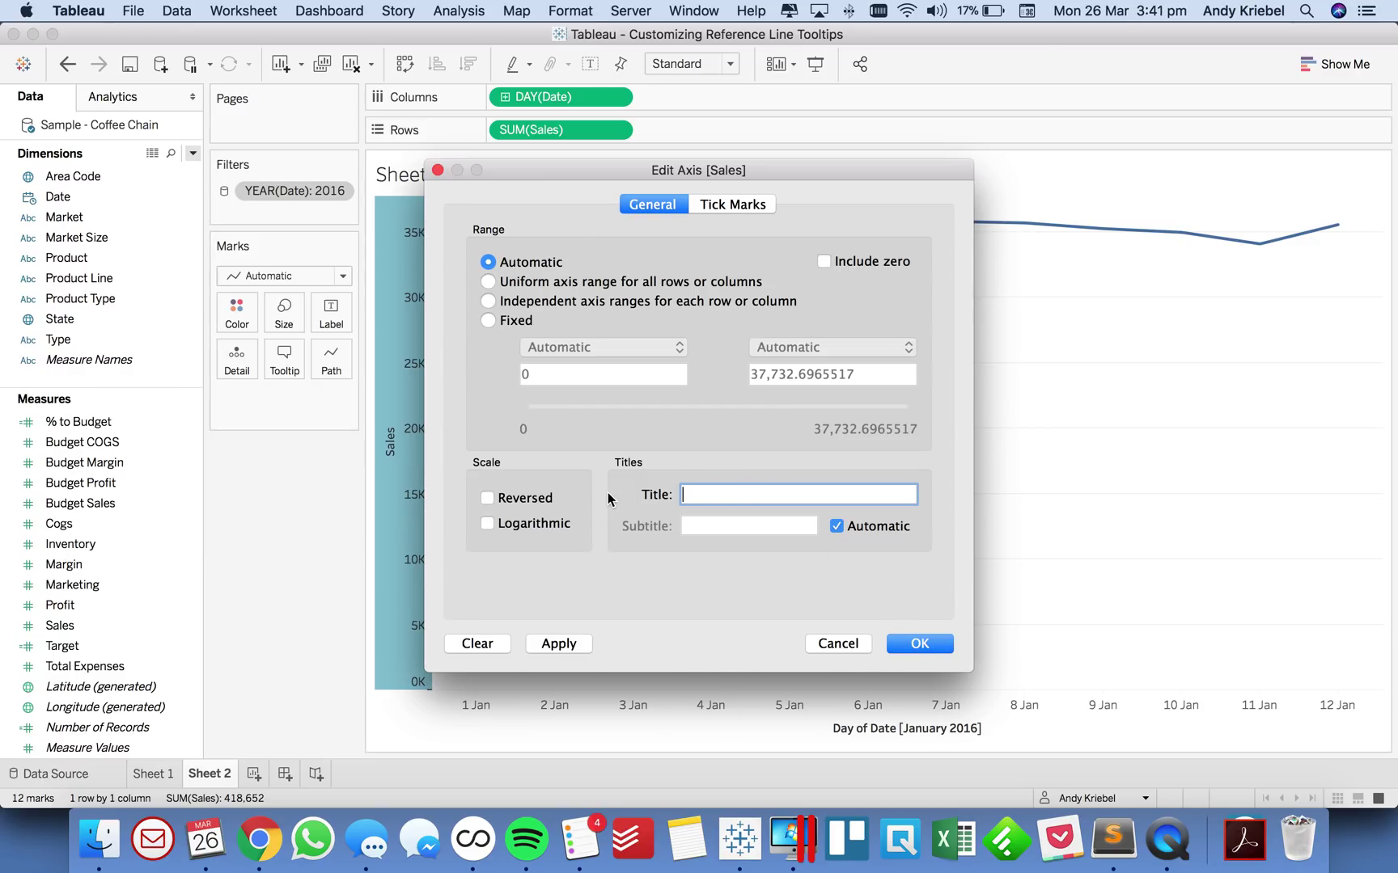
pyautogui.click(936, 646)
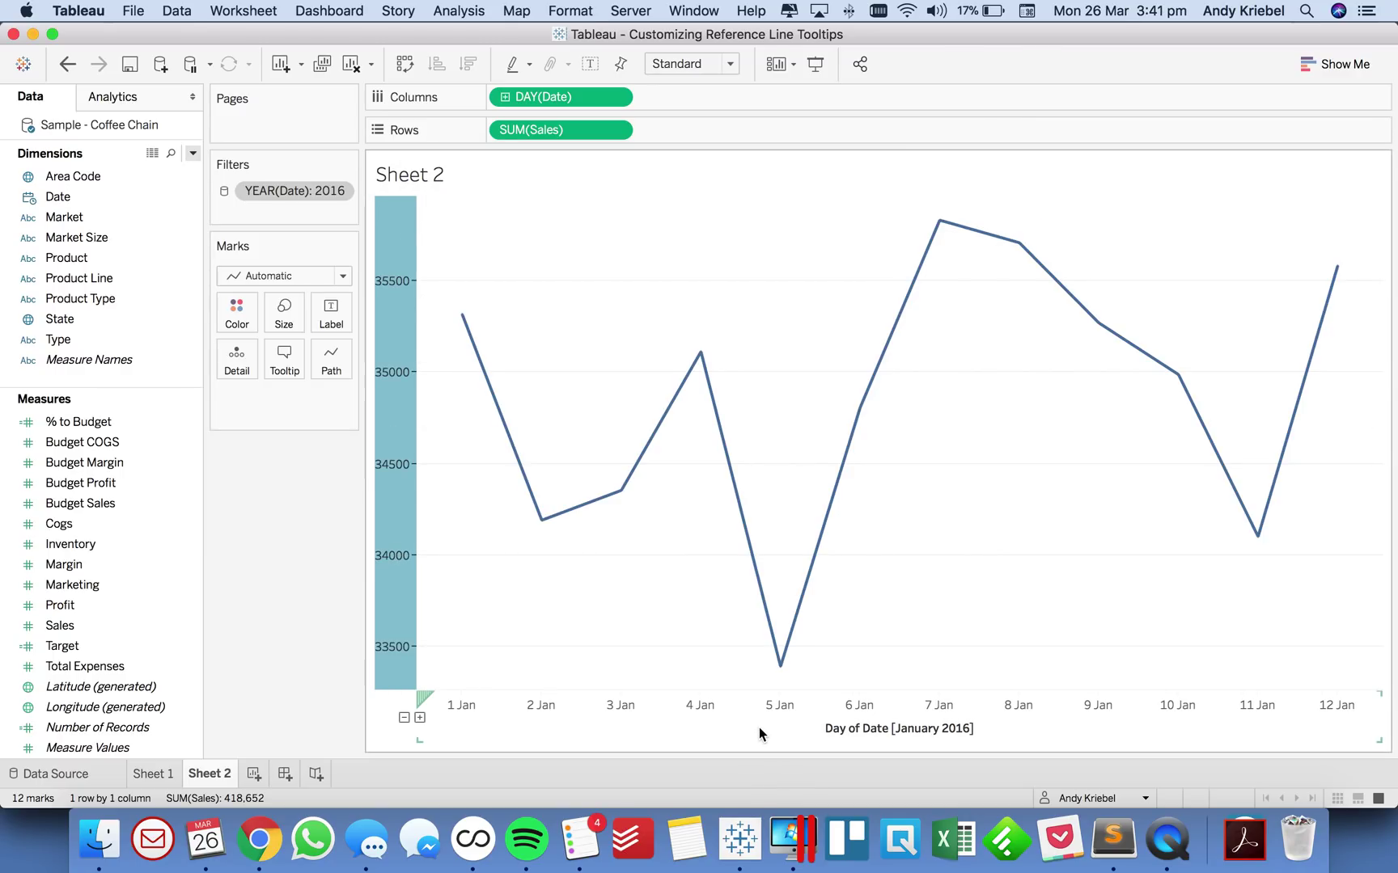
pyautogui.rightClick(759, 727)
pyautogui.click(813, 679)
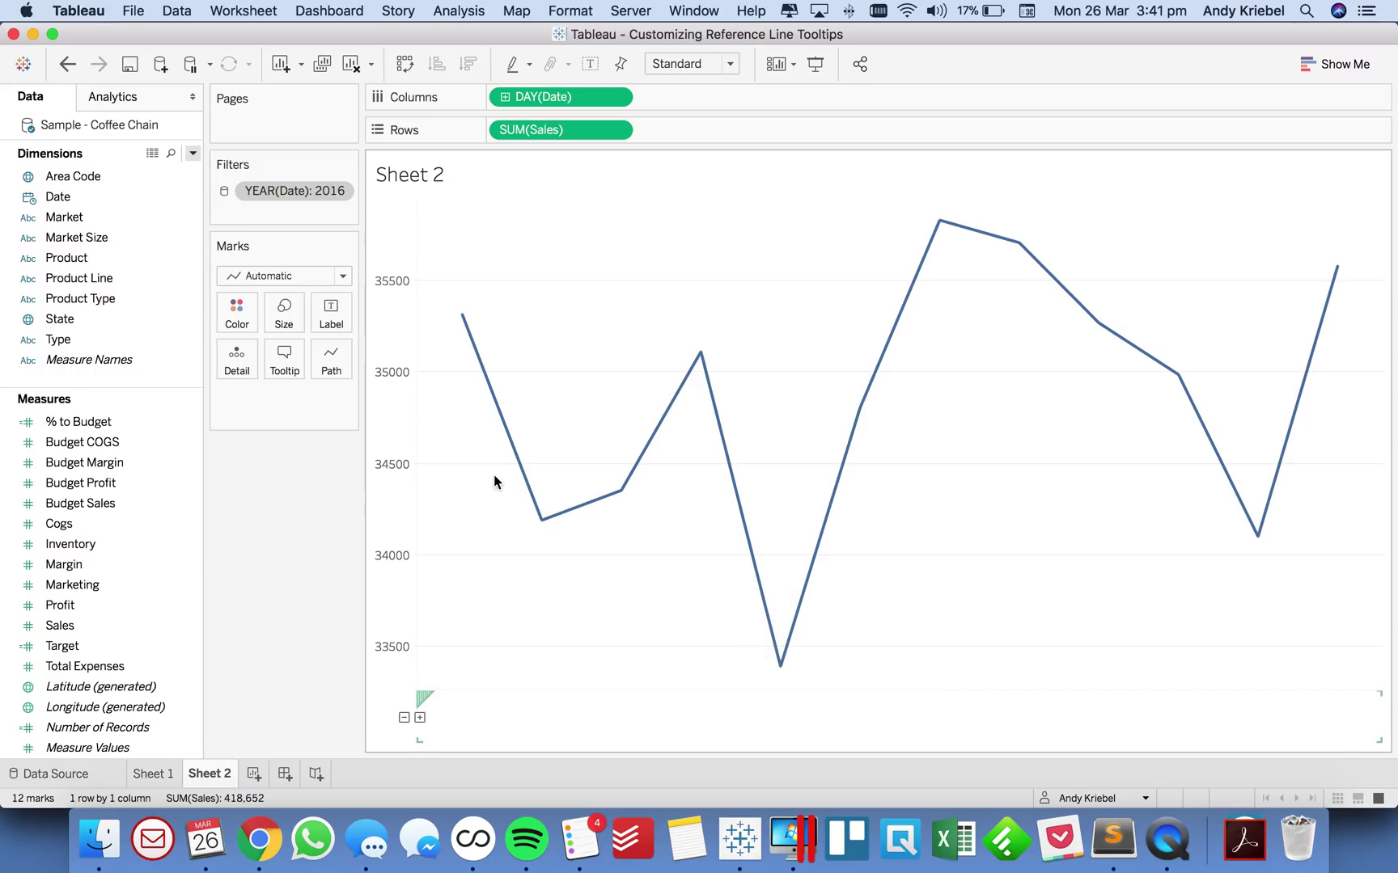
# Step: Label only the most recent point (35,580), with the label colour matching the line
pyautogui.click(330, 312)
pyautogui.click(467, 569)
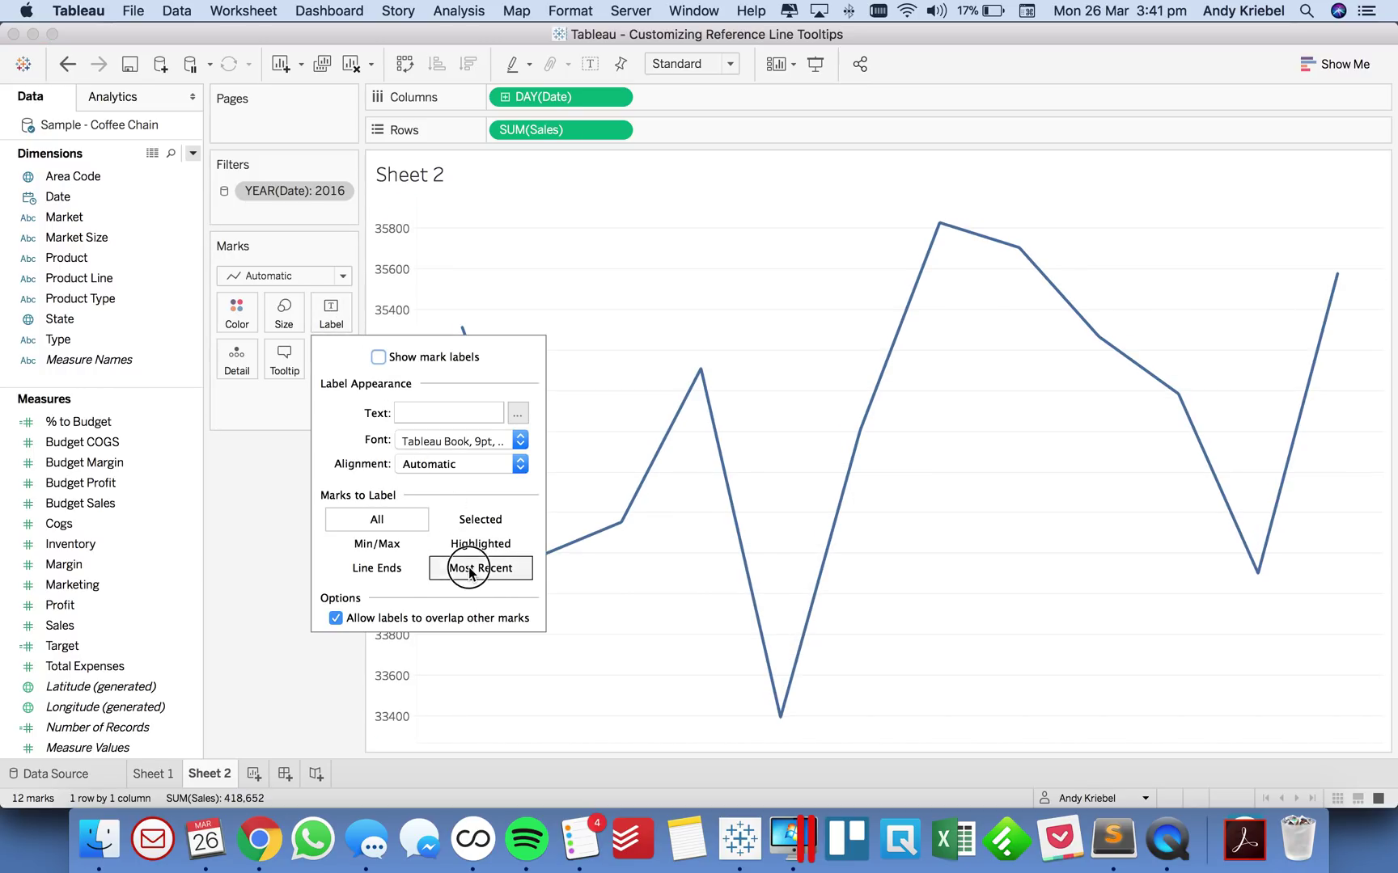
pyautogui.click(378, 356)
pyautogui.click(417, 442)
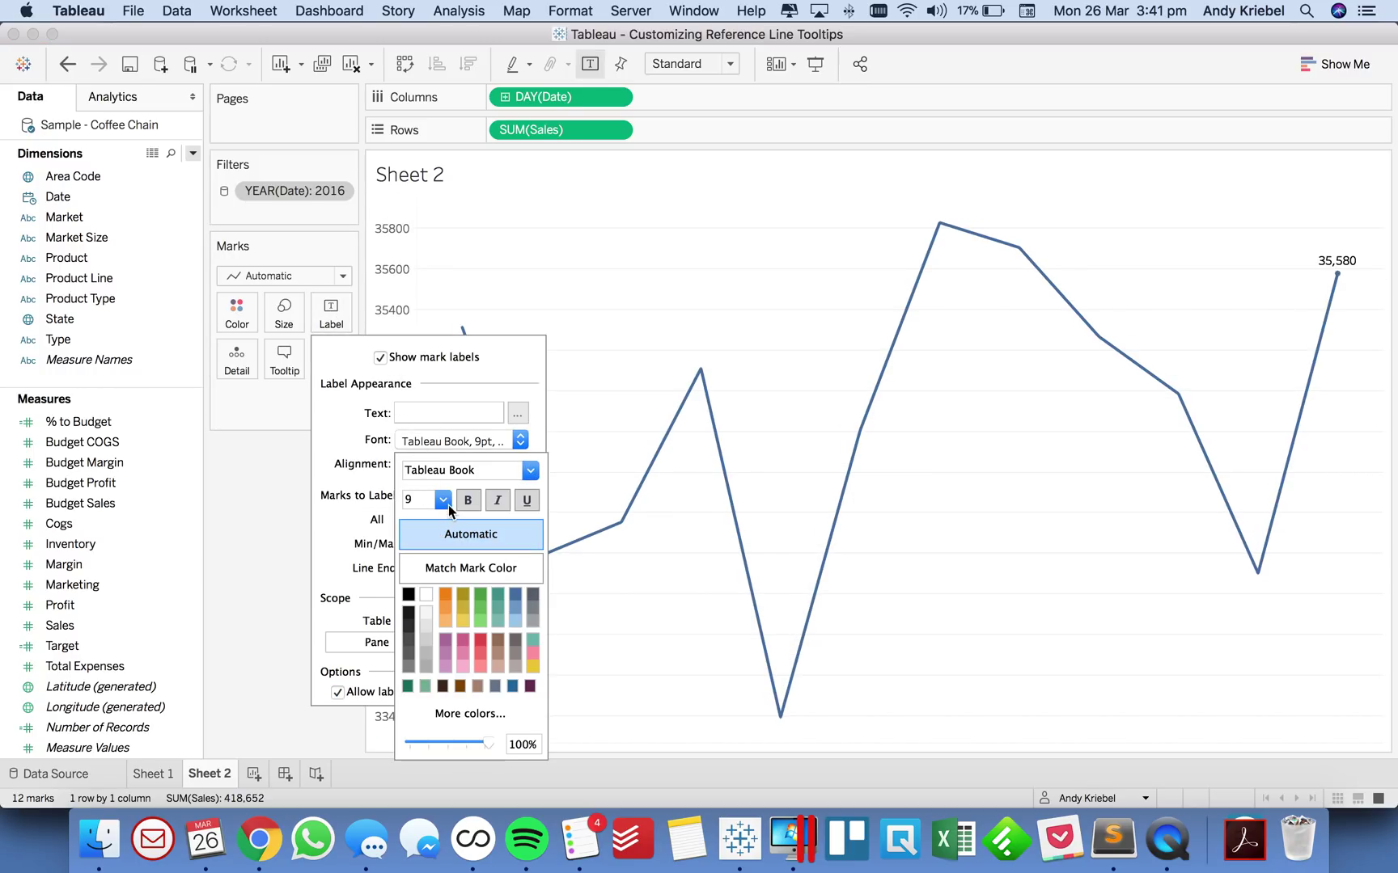
pyautogui.click(447, 568)
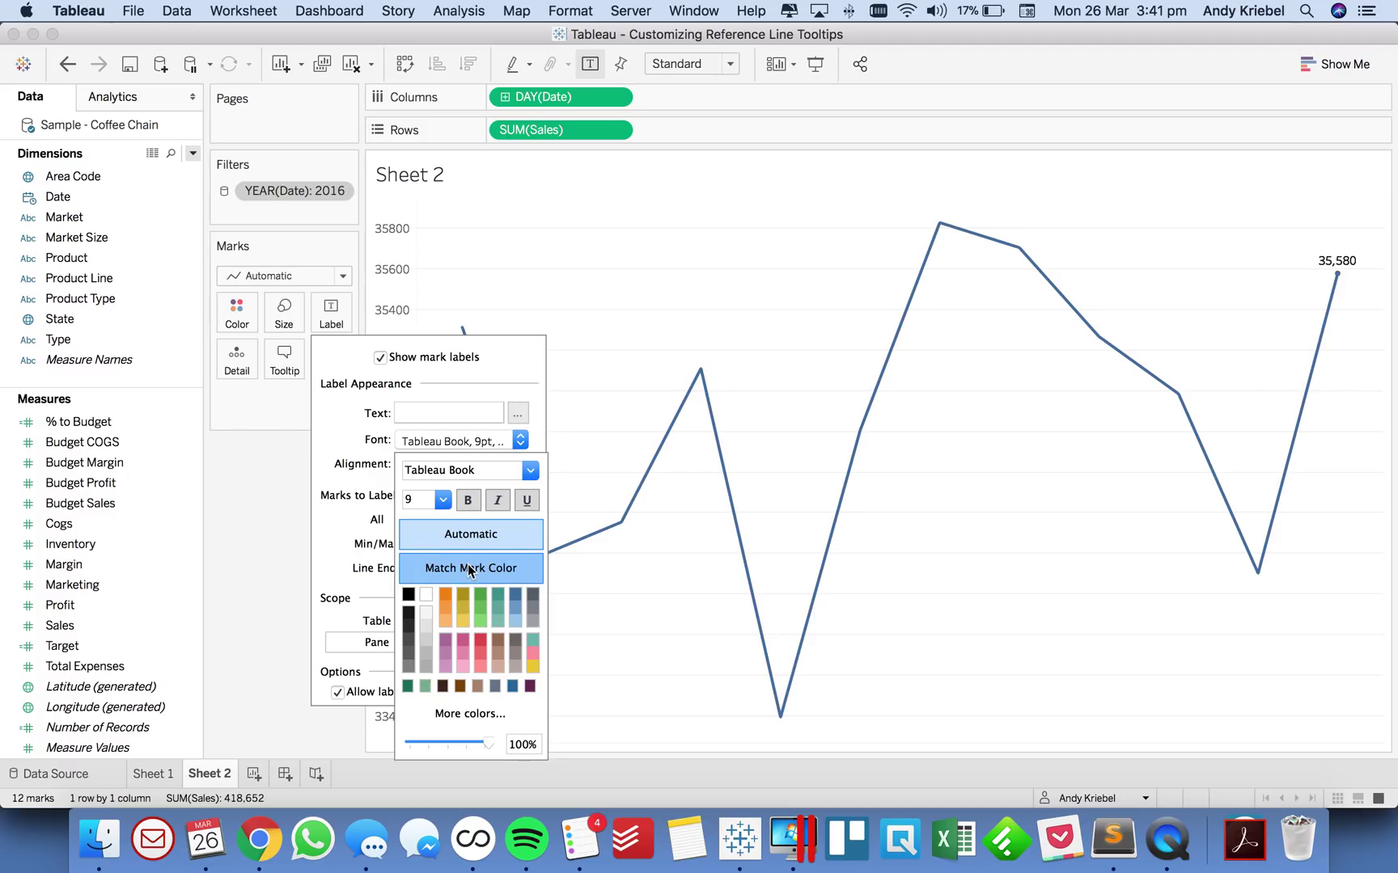
pyautogui.click(777, 287)
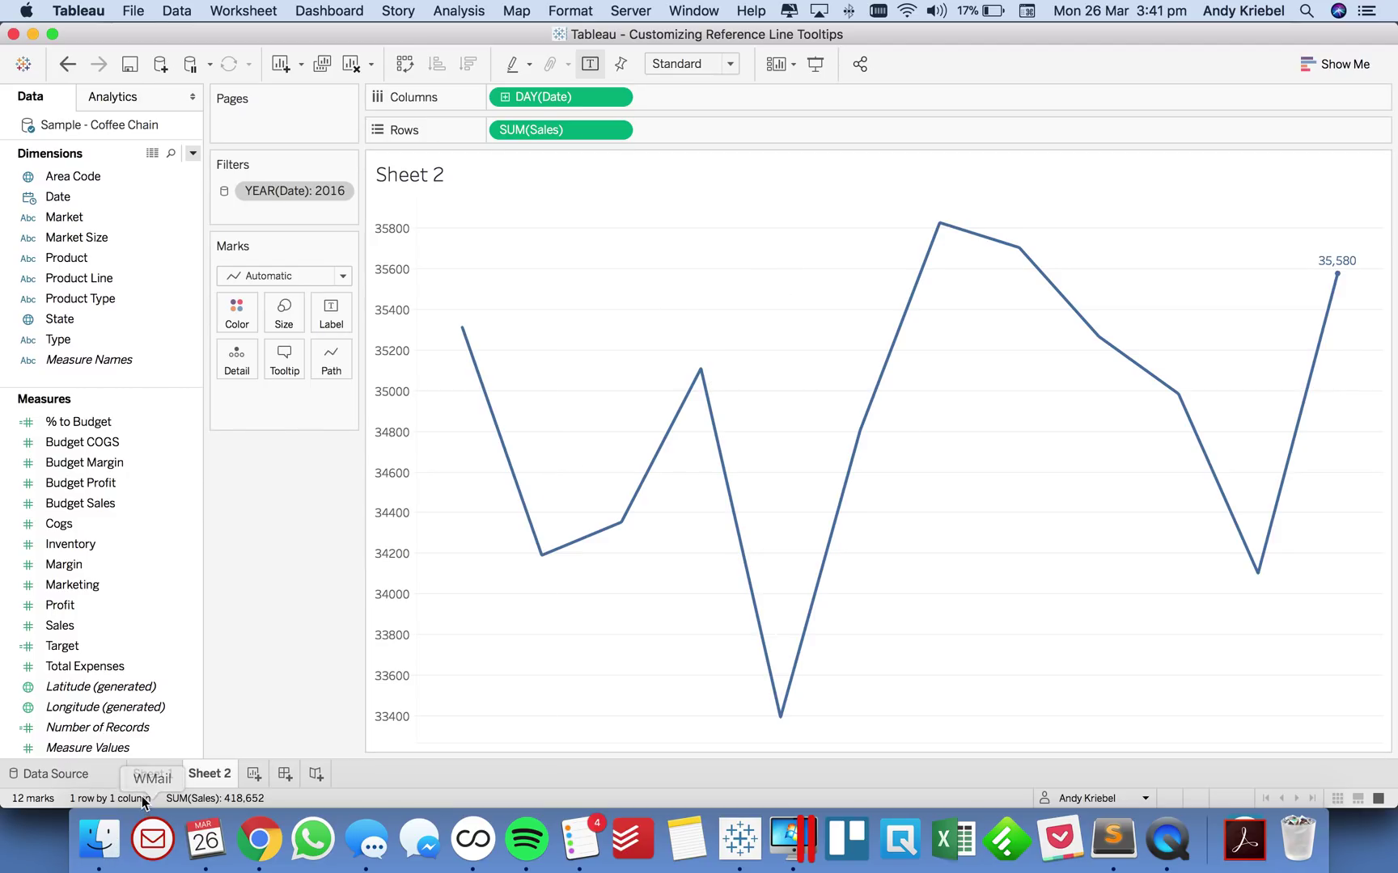
# Step: Insert Sheet 2 into the Sheet 1 bar tooltip
pyautogui.click(157, 773)
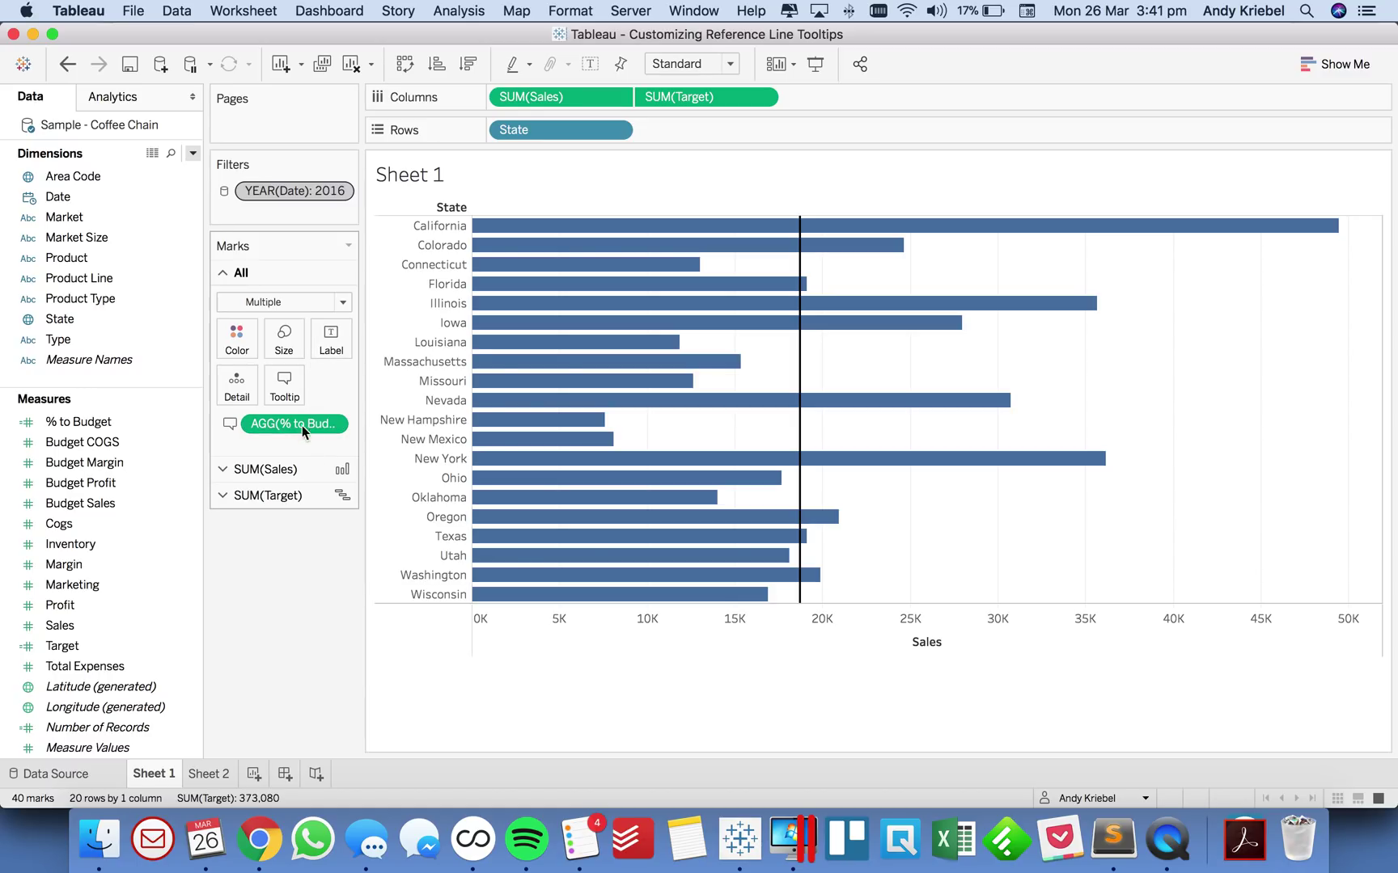
pyautogui.click(280, 386)
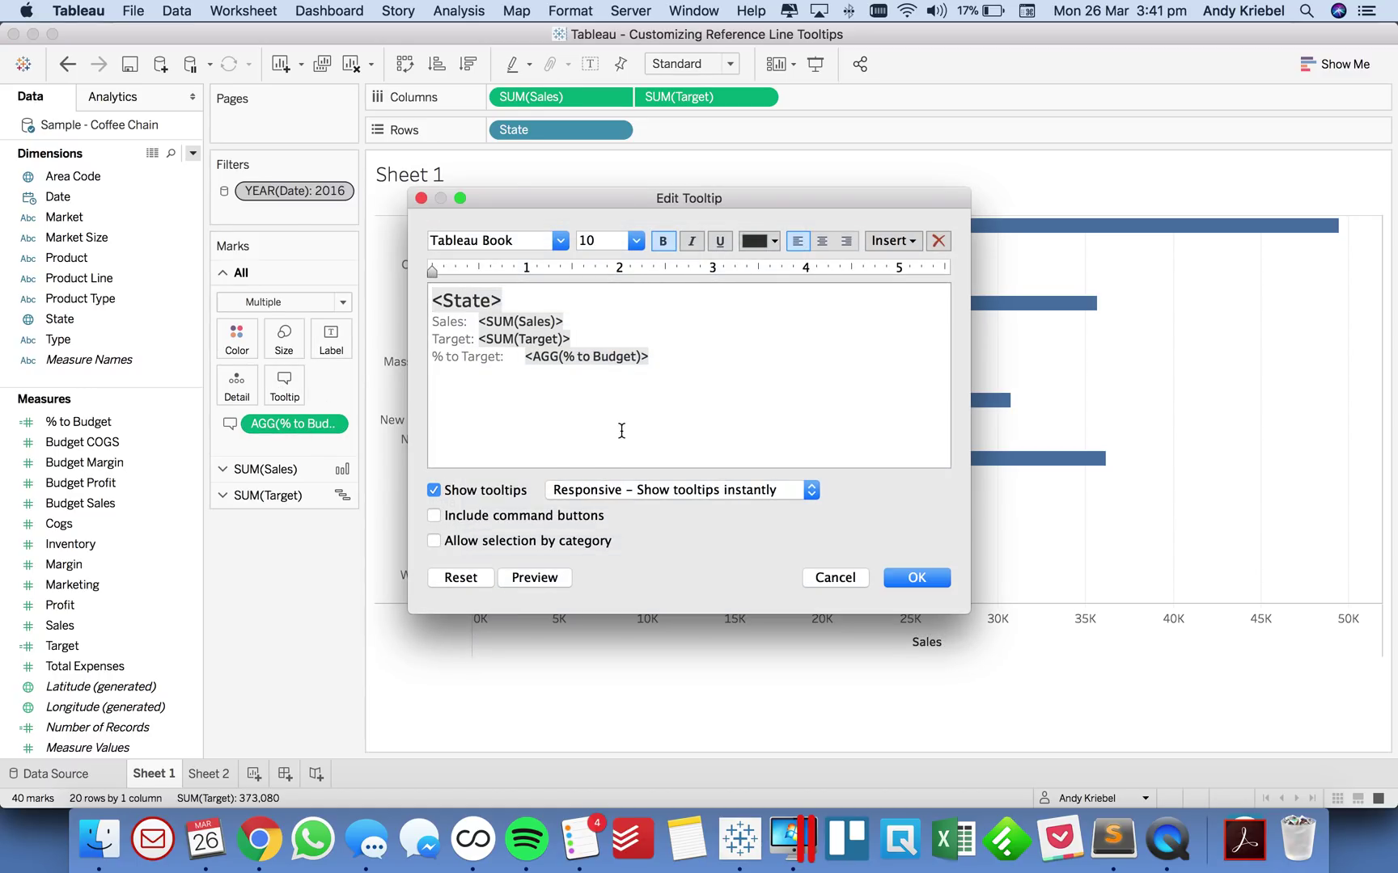
pyautogui.click(899, 245)
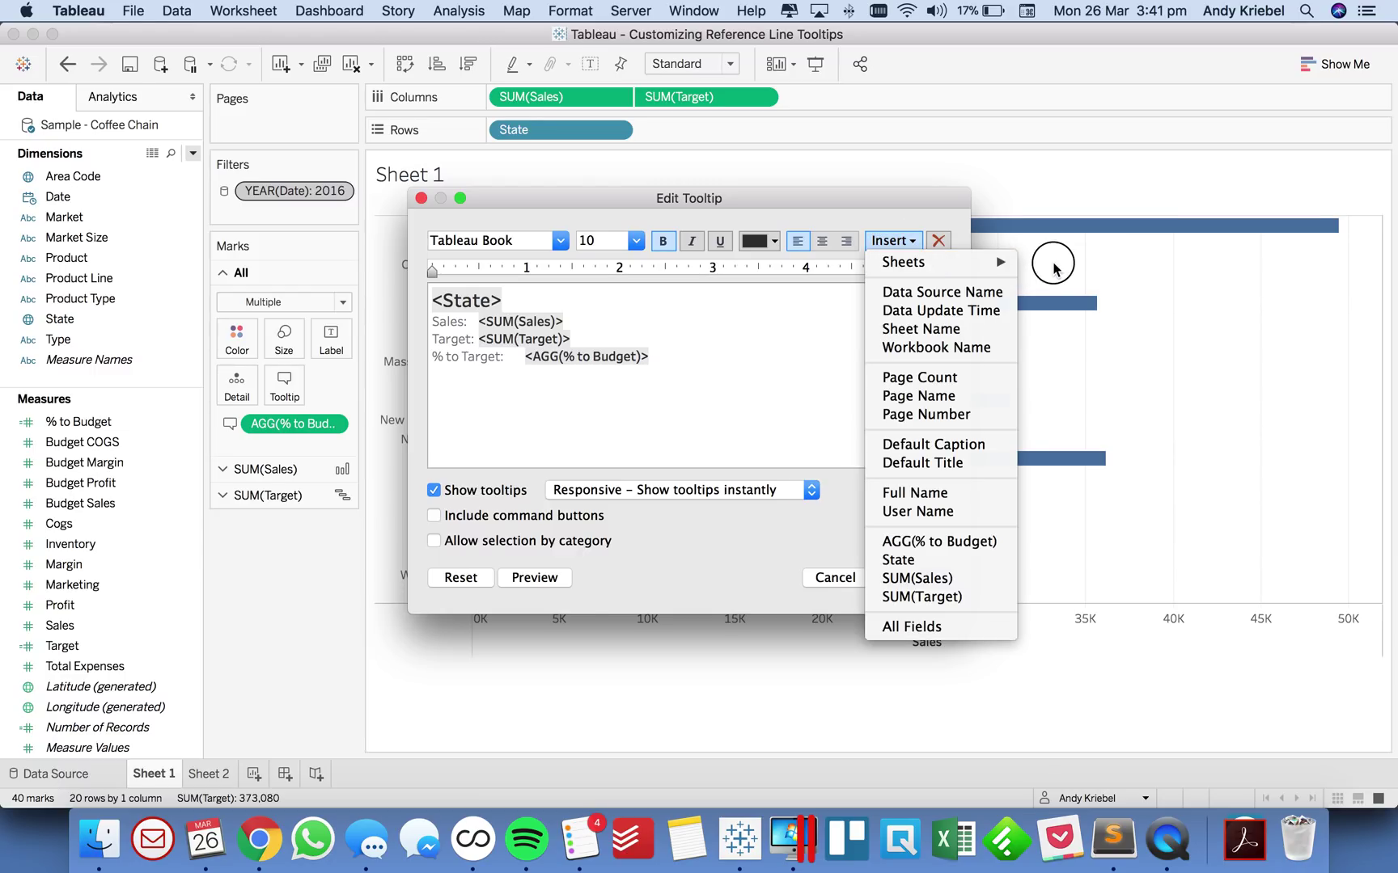
pyautogui.moveTo(969, 261)
pyautogui.click(1068, 265)
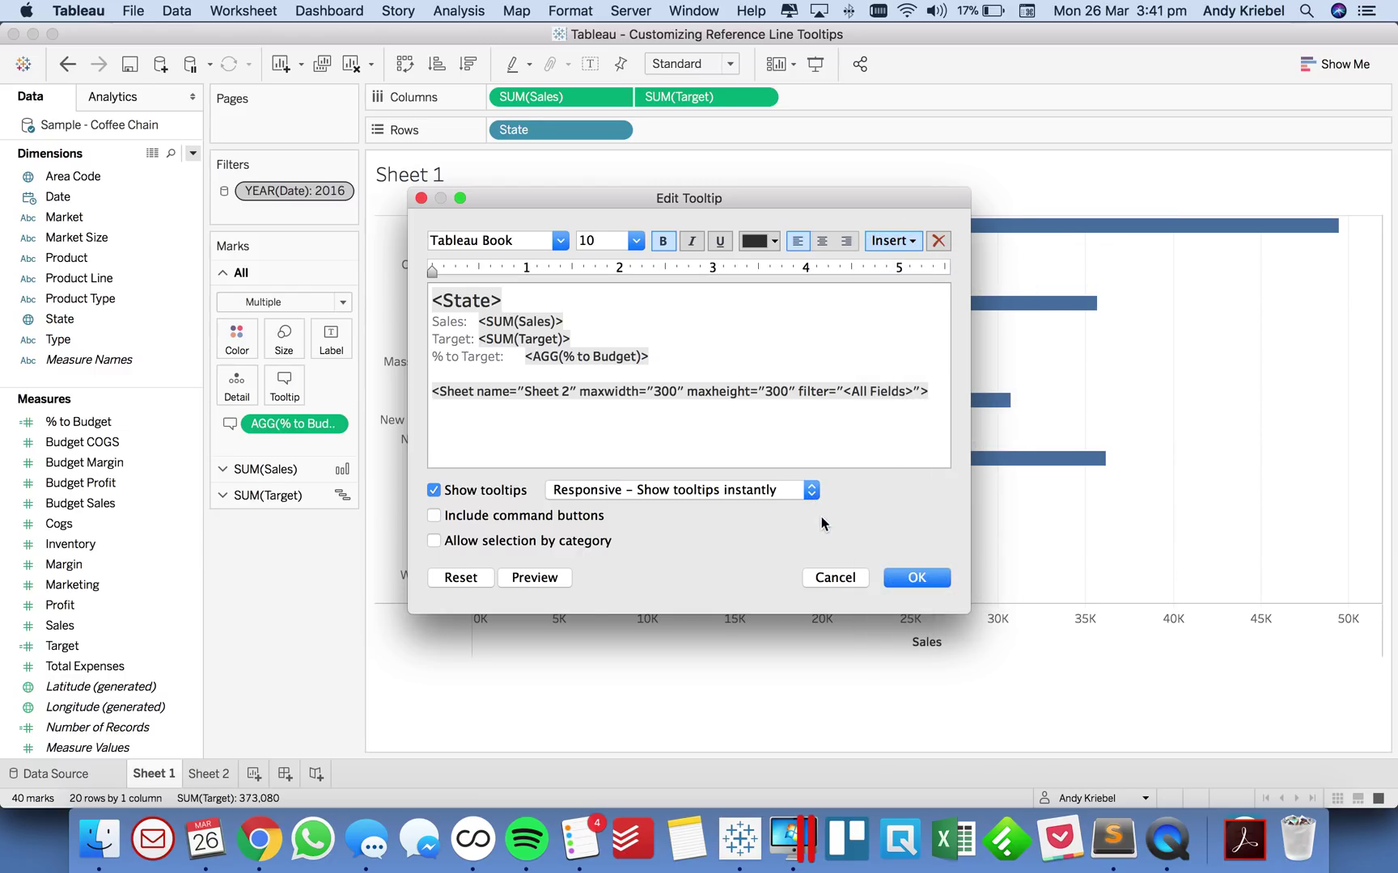
pyautogui.click(912, 579)
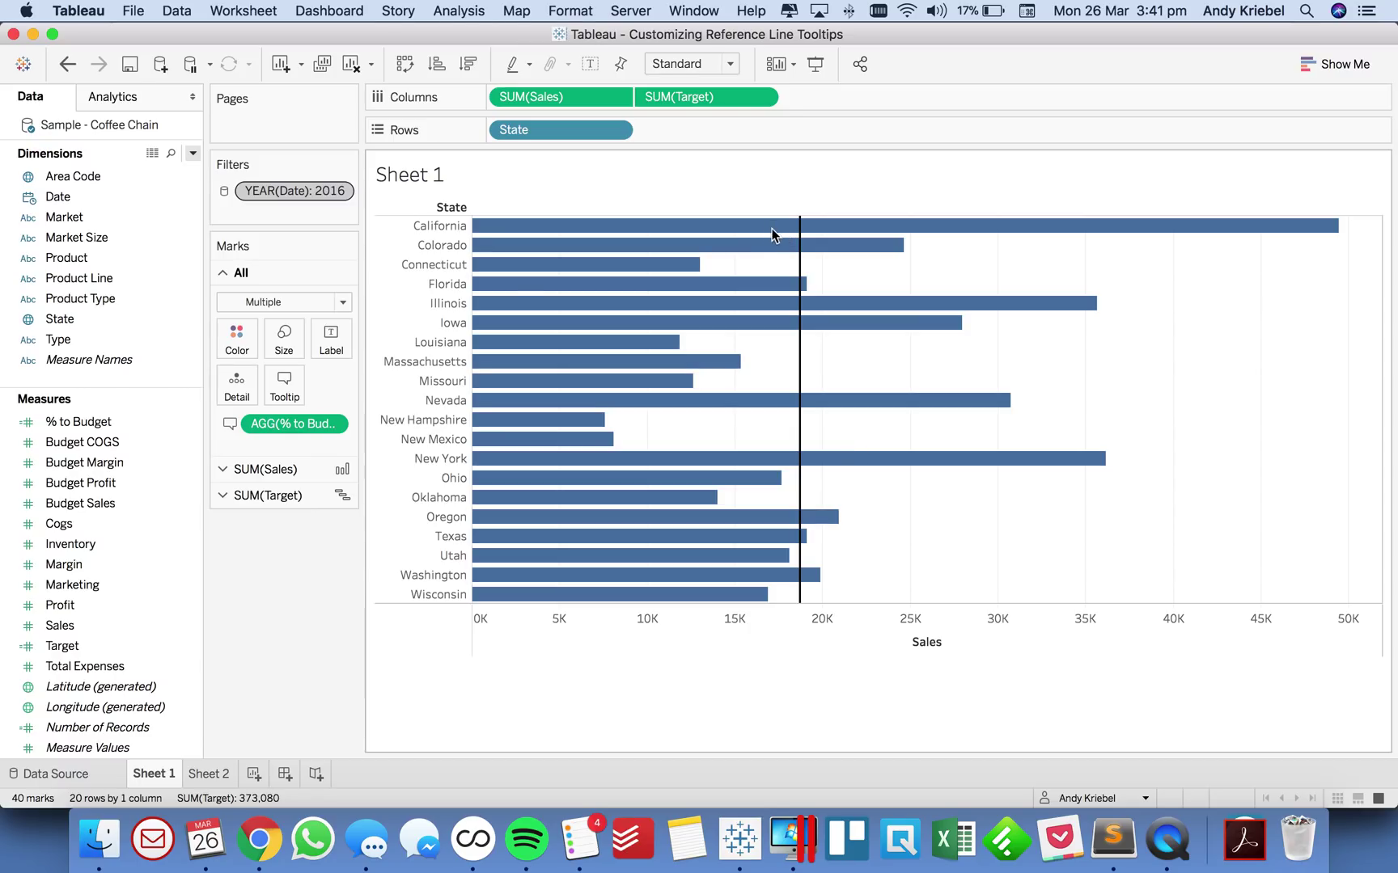
pyautogui.moveTo(759, 230)
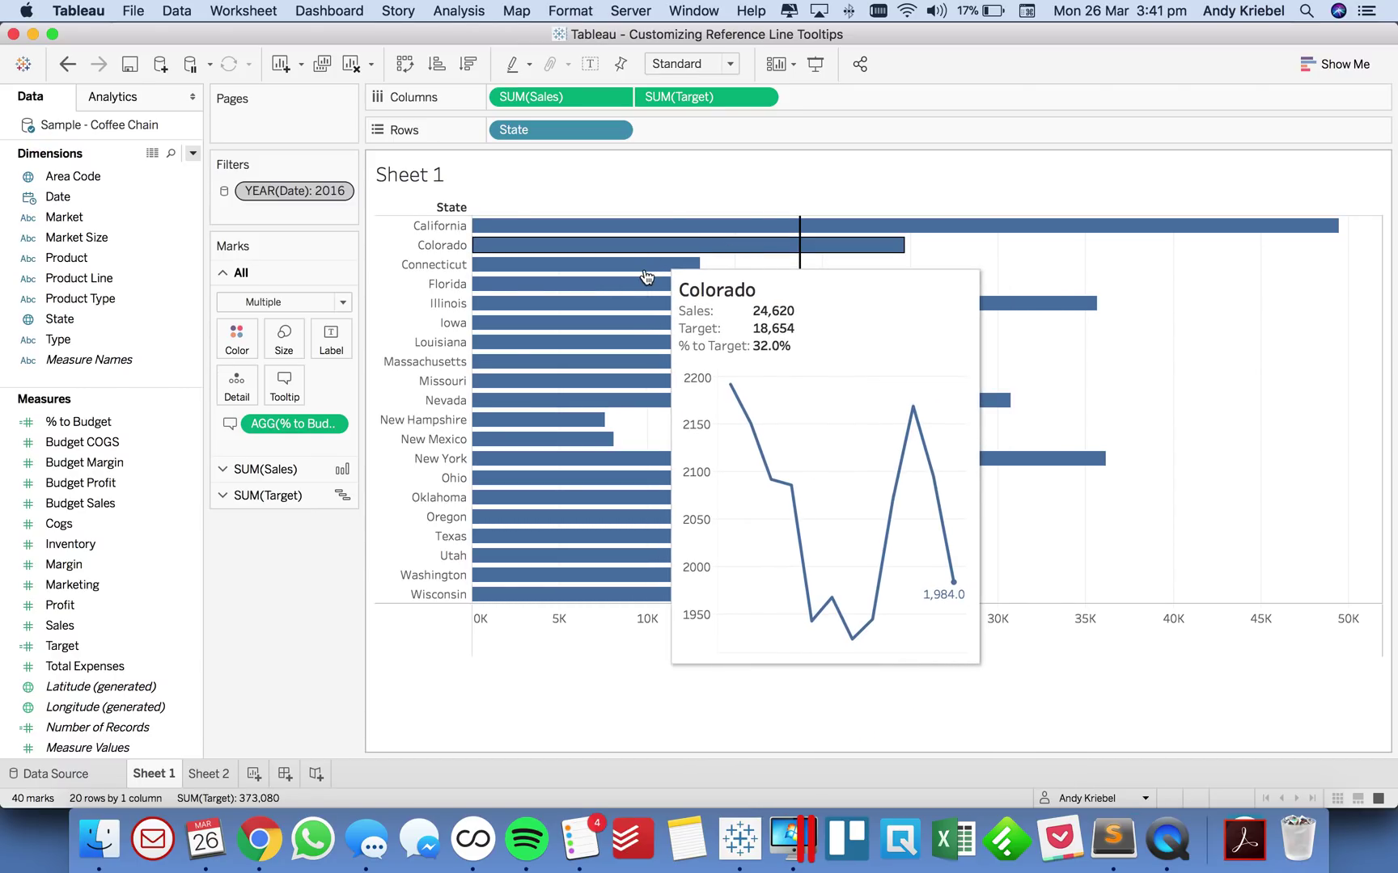
# Step: Reduce the embedded sheet's maxheight to 200, keeping the 300 width
pyautogui.click(285, 387)
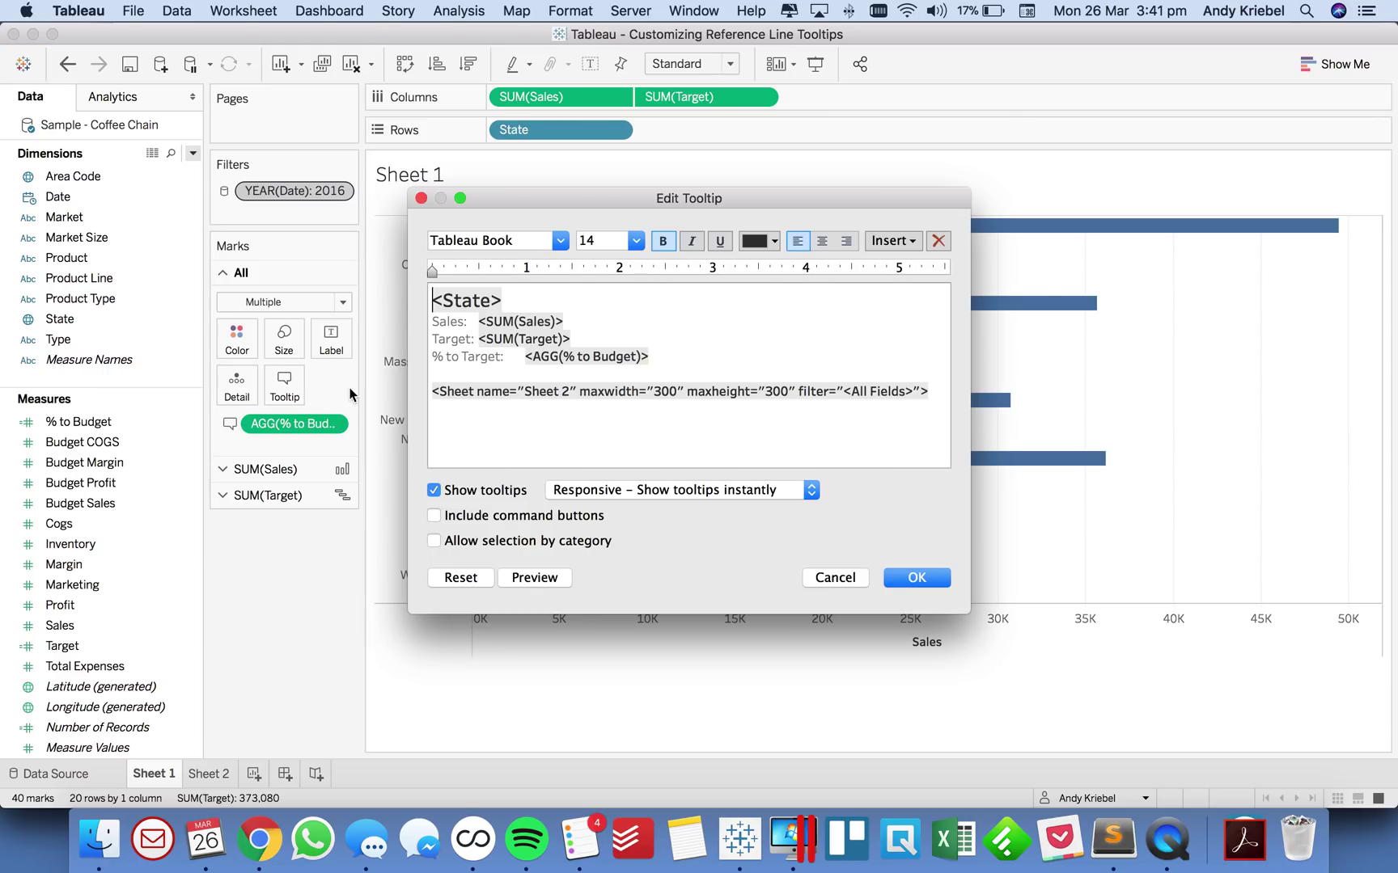
pyautogui.tripleClick(772, 392)
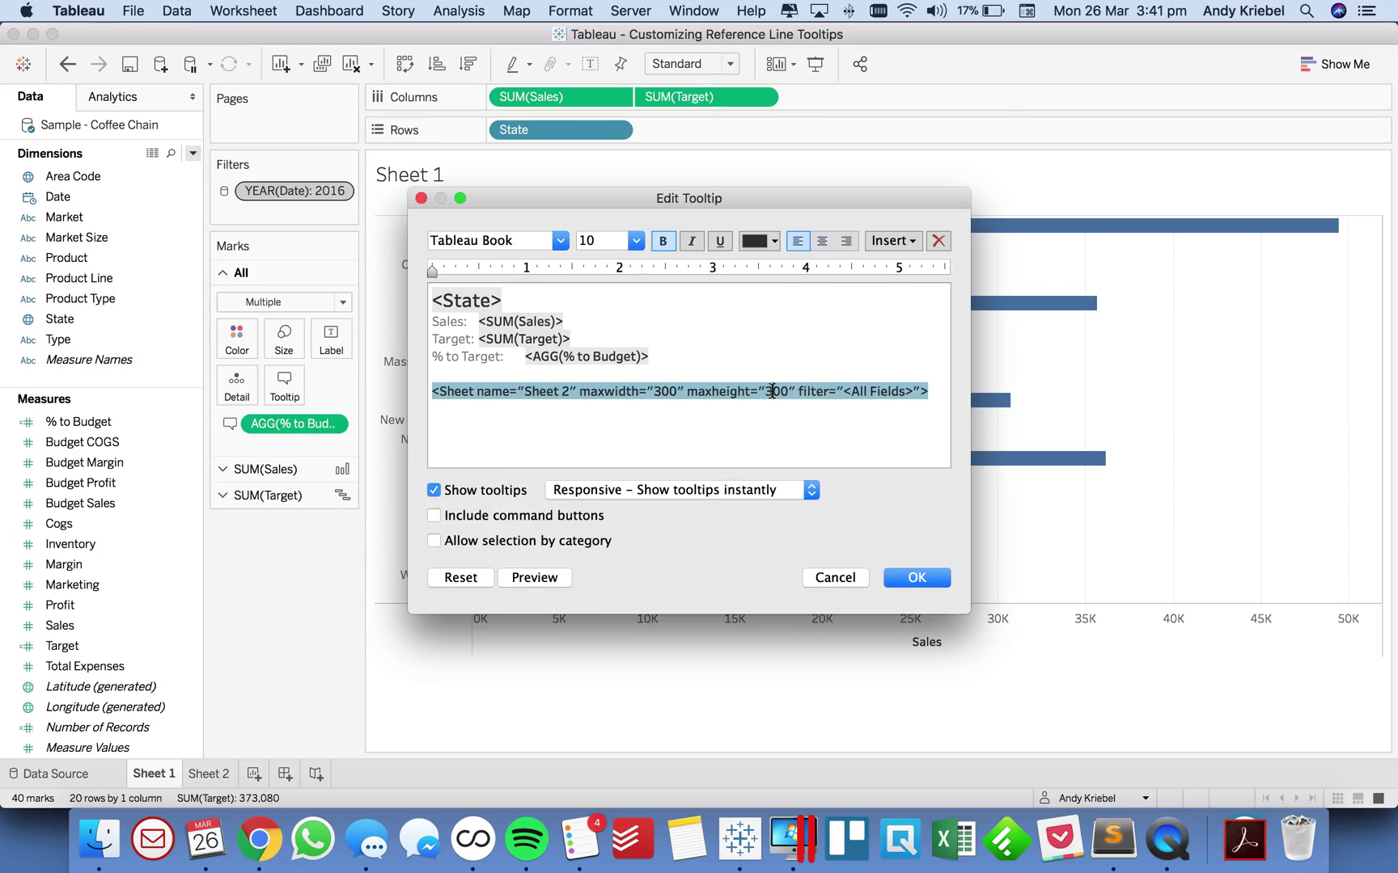
pyautogui.press('BackSpace')
pyautogui.write('2')
pyautogui.click(914, 578)
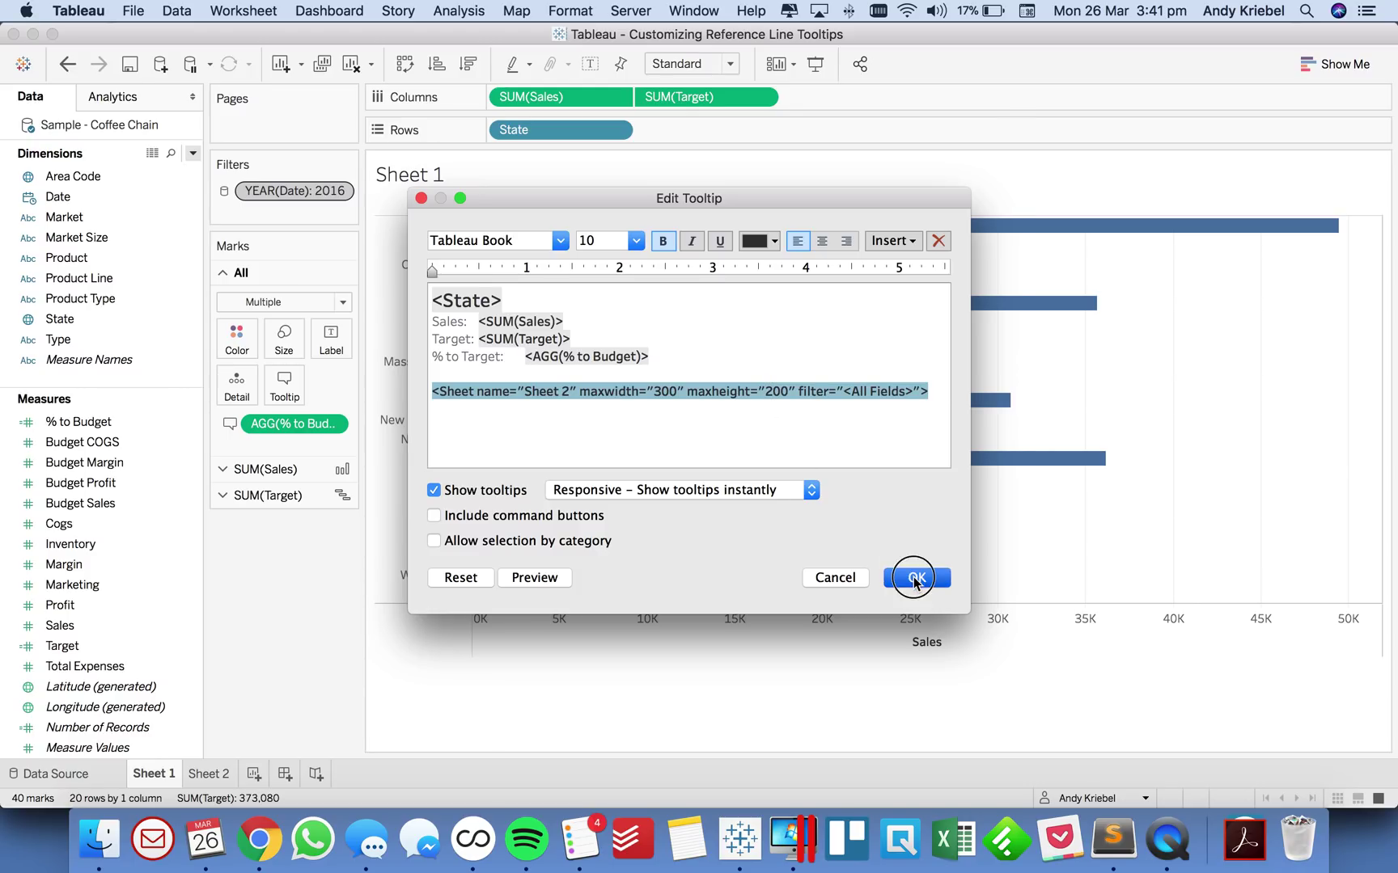
pyautogui.moveTo(714, 293)
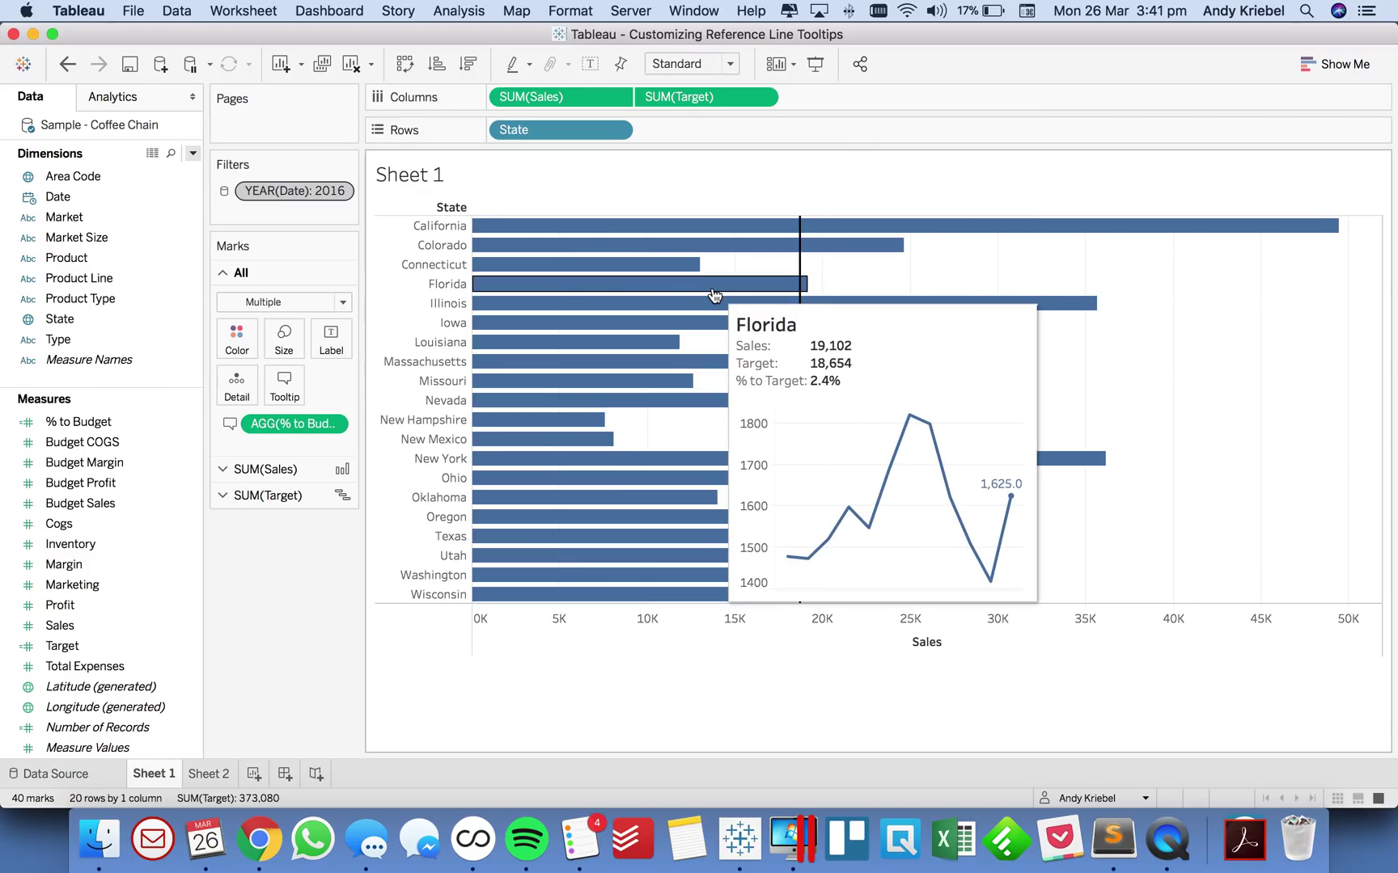
# Step: Check the state bar and Target-line tooltips, then bring up the data pane's options menu
pyautogui.moveTo(659, 348)
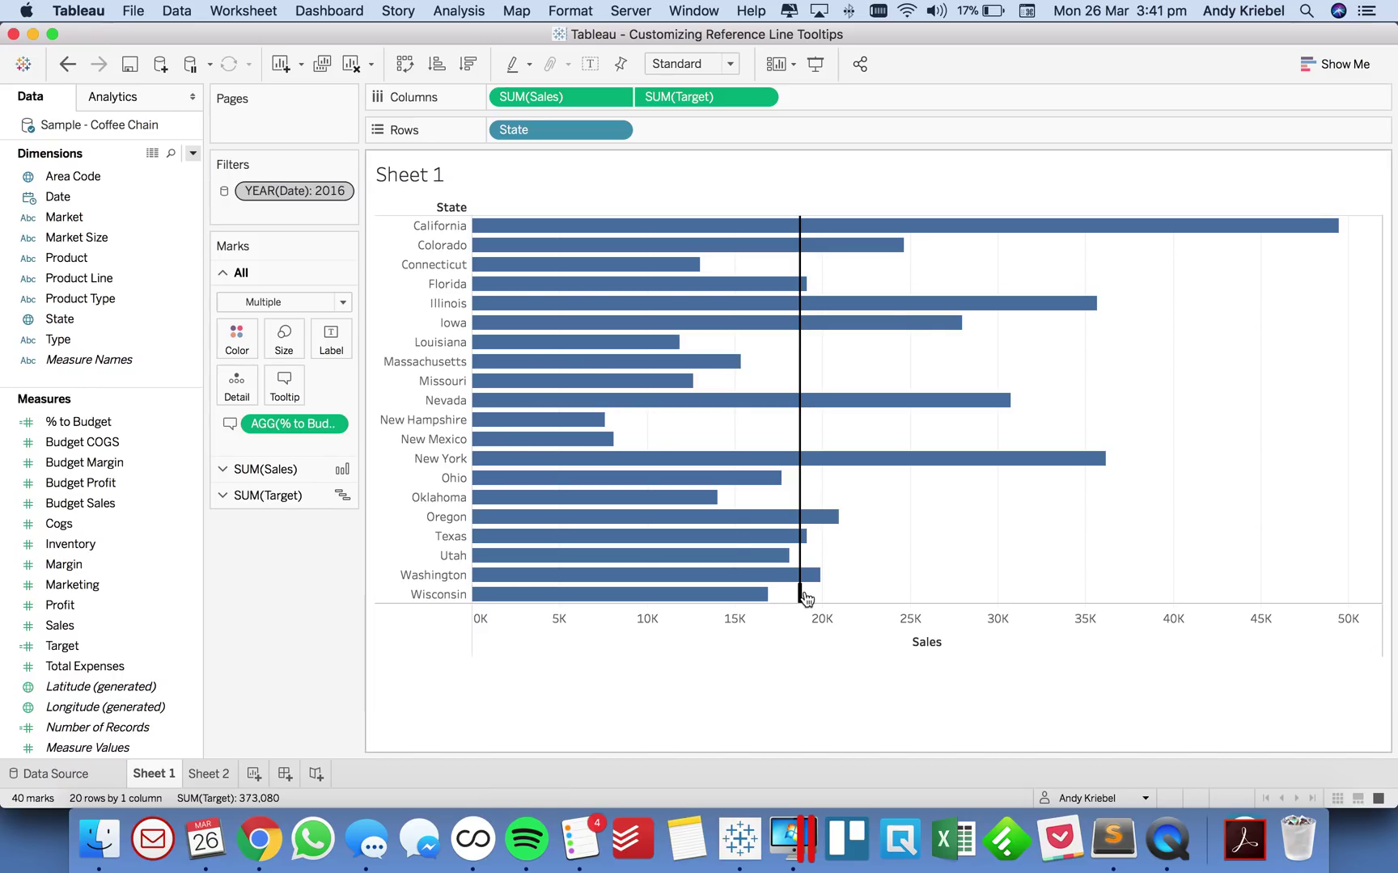
pyautogui.moveTo(800, 597)
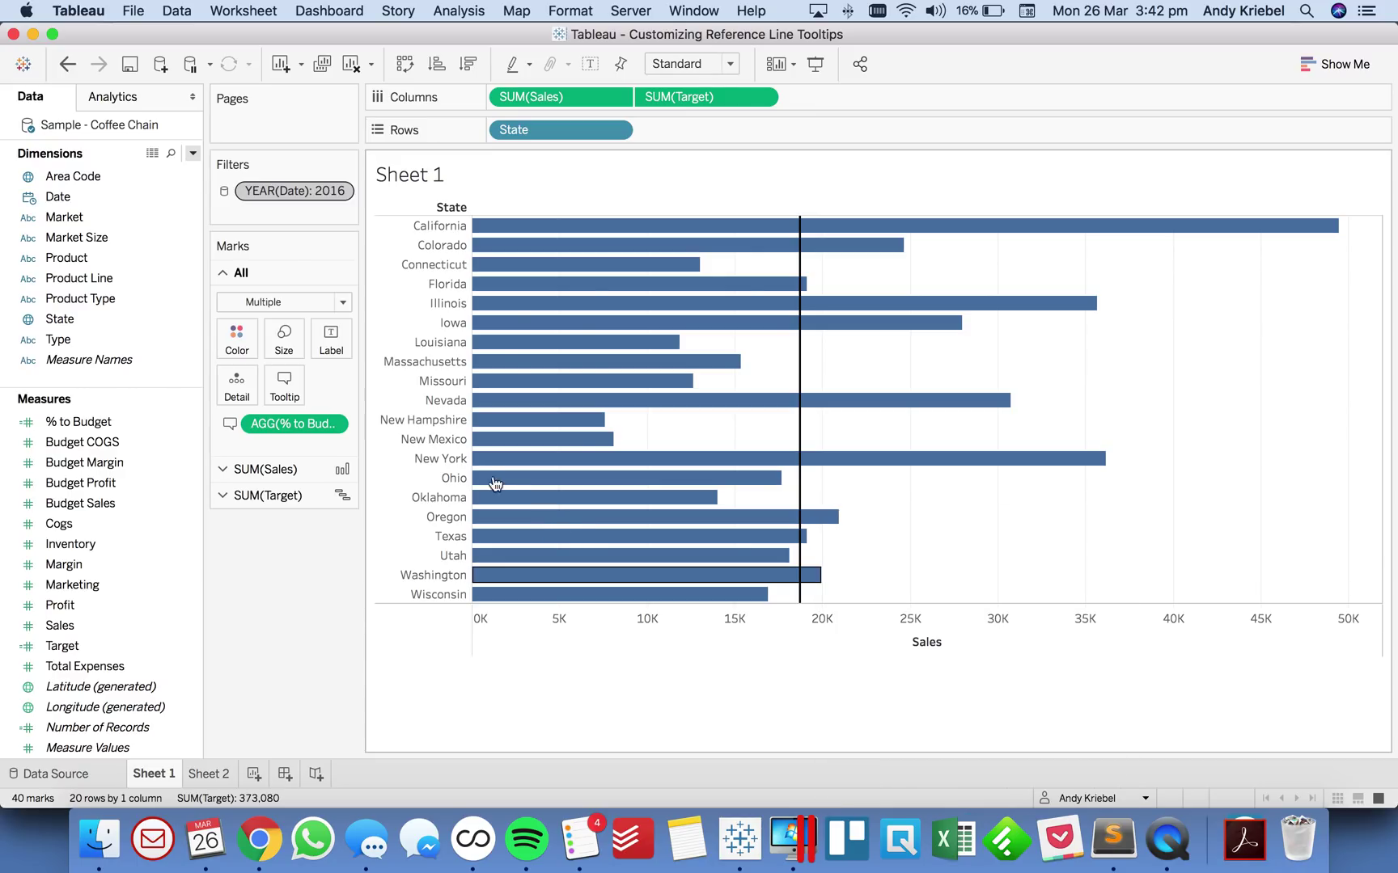
pyautogui.click(192, 153)
# Step: Create a calculated field named 'Target Label' with formula IF LAST()=0 THEN 'Target' END
pyautogui.click(184, 172)
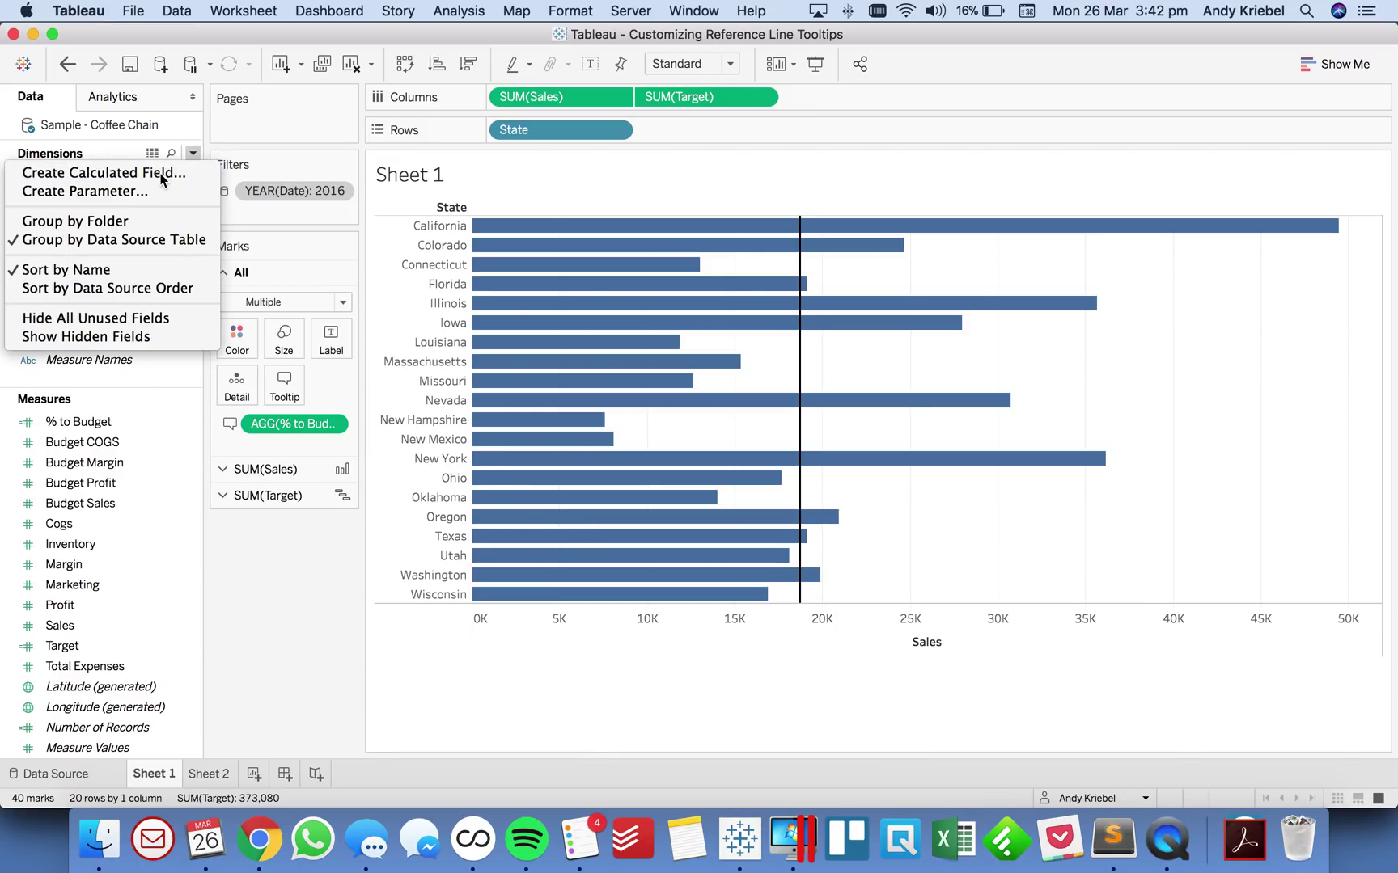
pyautogui.write('Target Label')
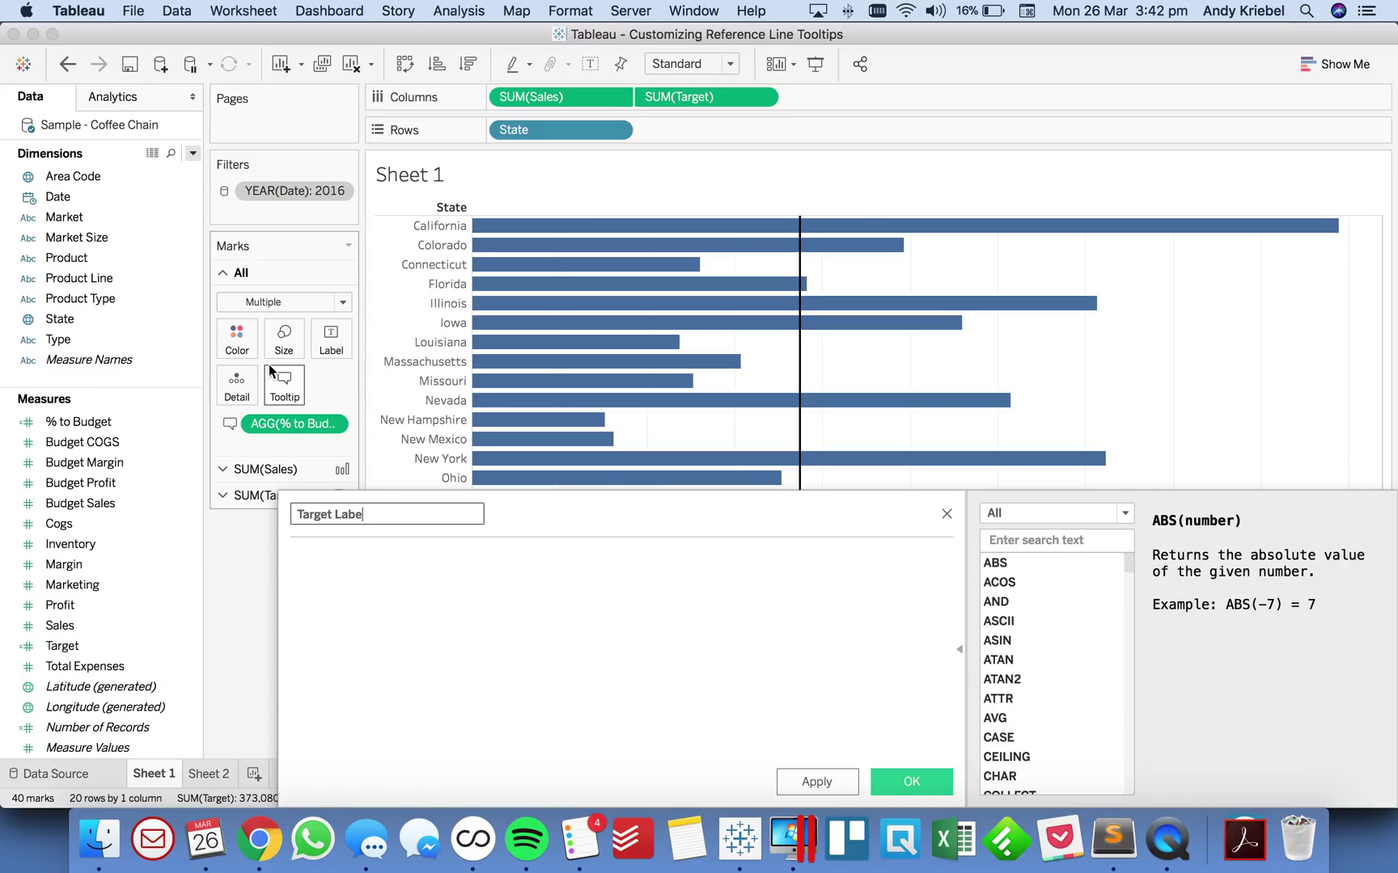
pyautogui.press('Tab')
pyautogui.write('IF la')
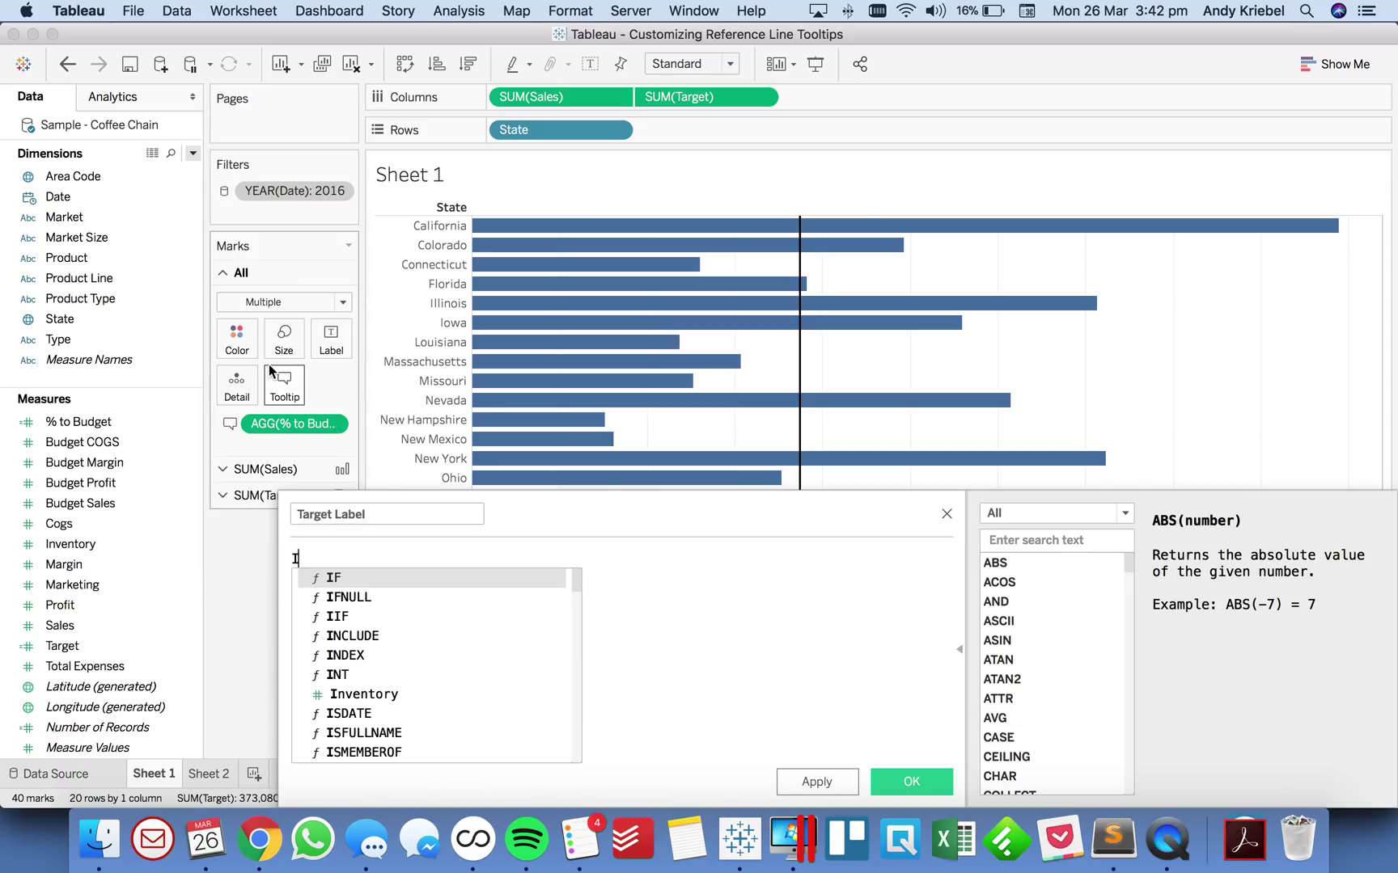
pyautogui.press('Return')
pyautogui.write('=0 THEN ')
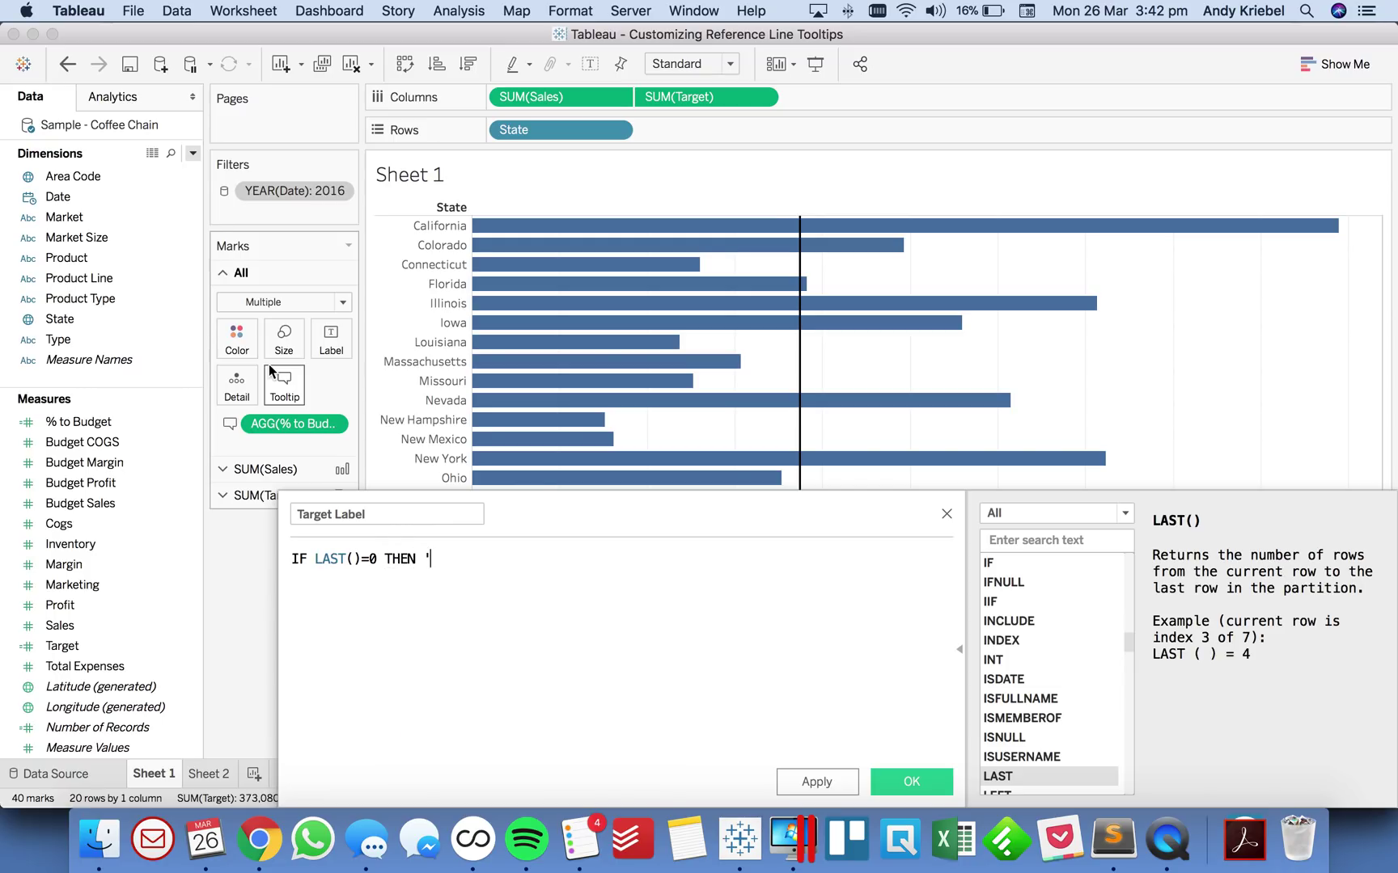
pyautogui.write("'Target' END")
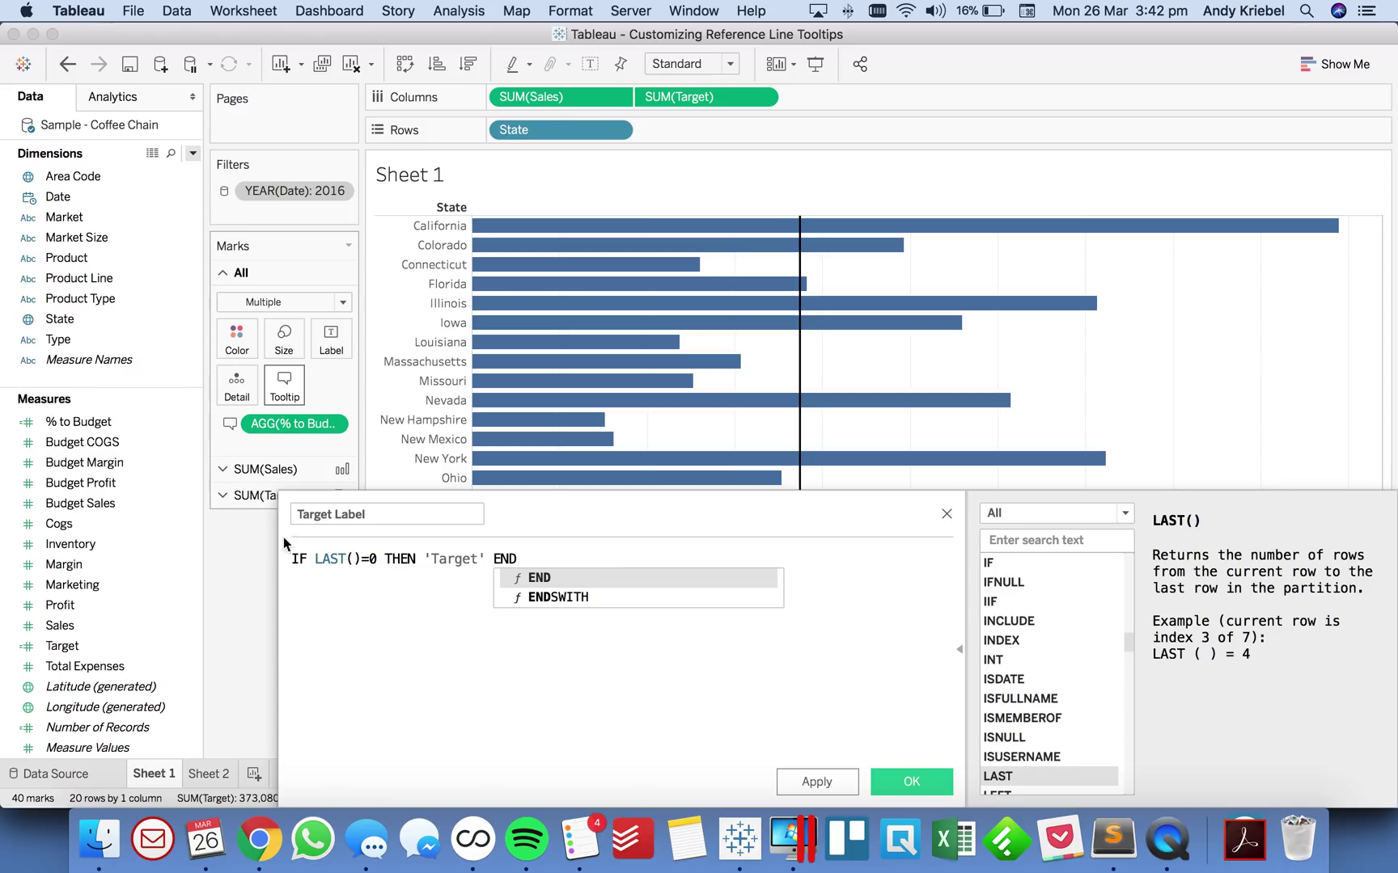
pyautogui.click(383, 695)
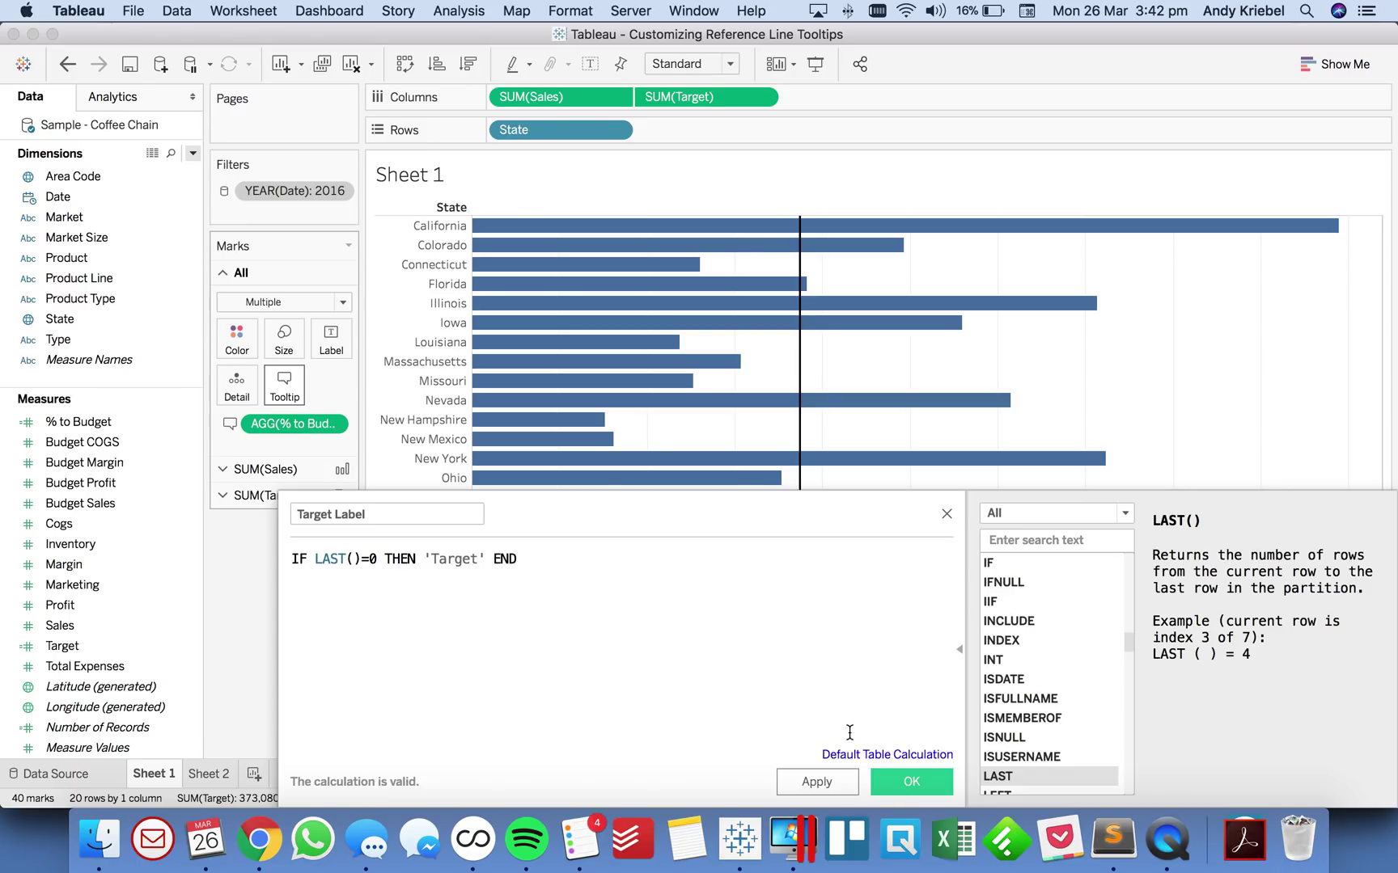
pyautogui.click(943, 773)
pyautogui.click(90, 650)
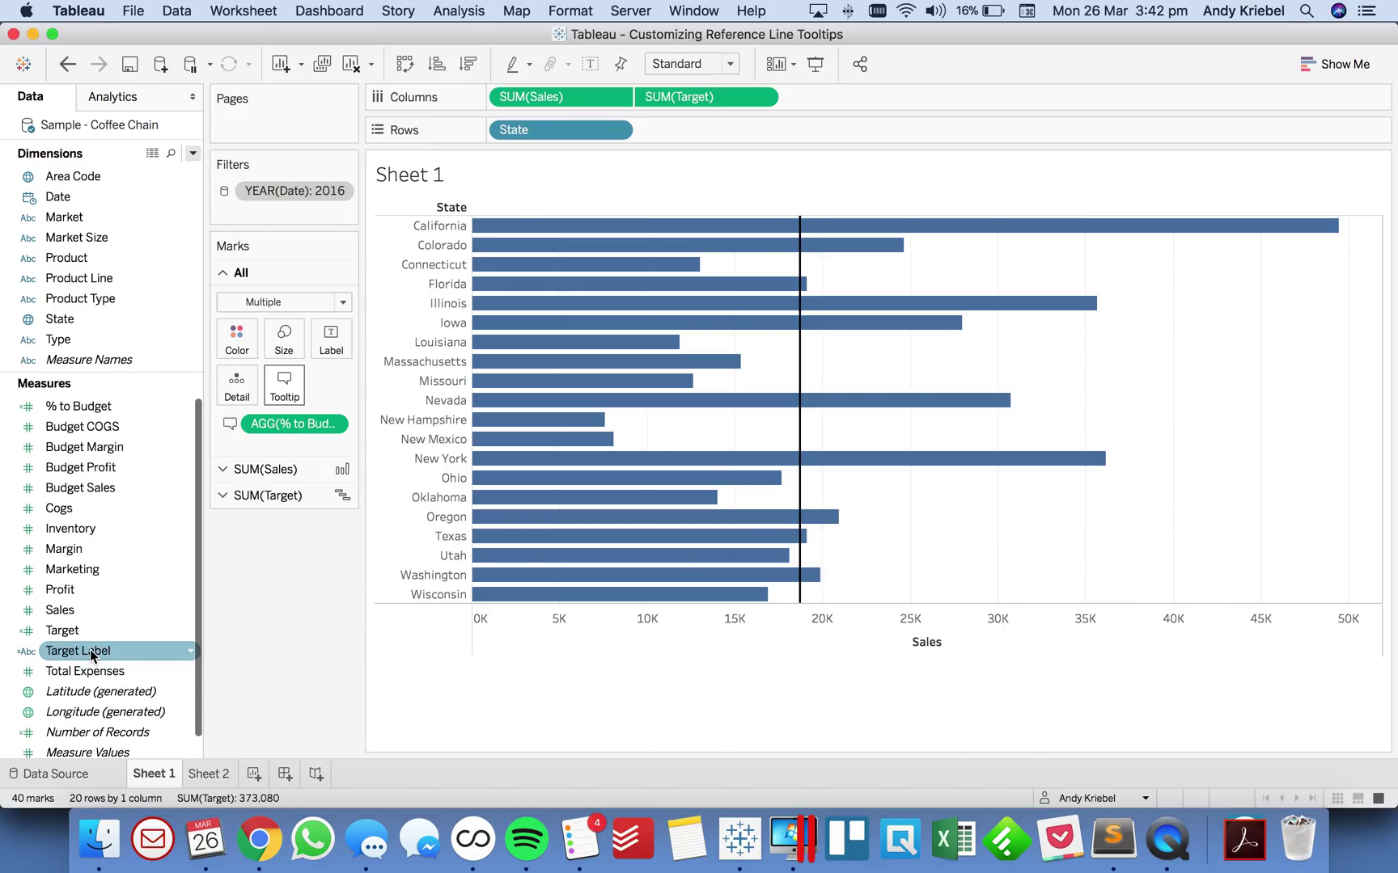
# Step: Use Target Label as the SUM(Target) marks' label, computed along State, showing 'Target' beside Wisconsin
pyautogui.click(269, 496)
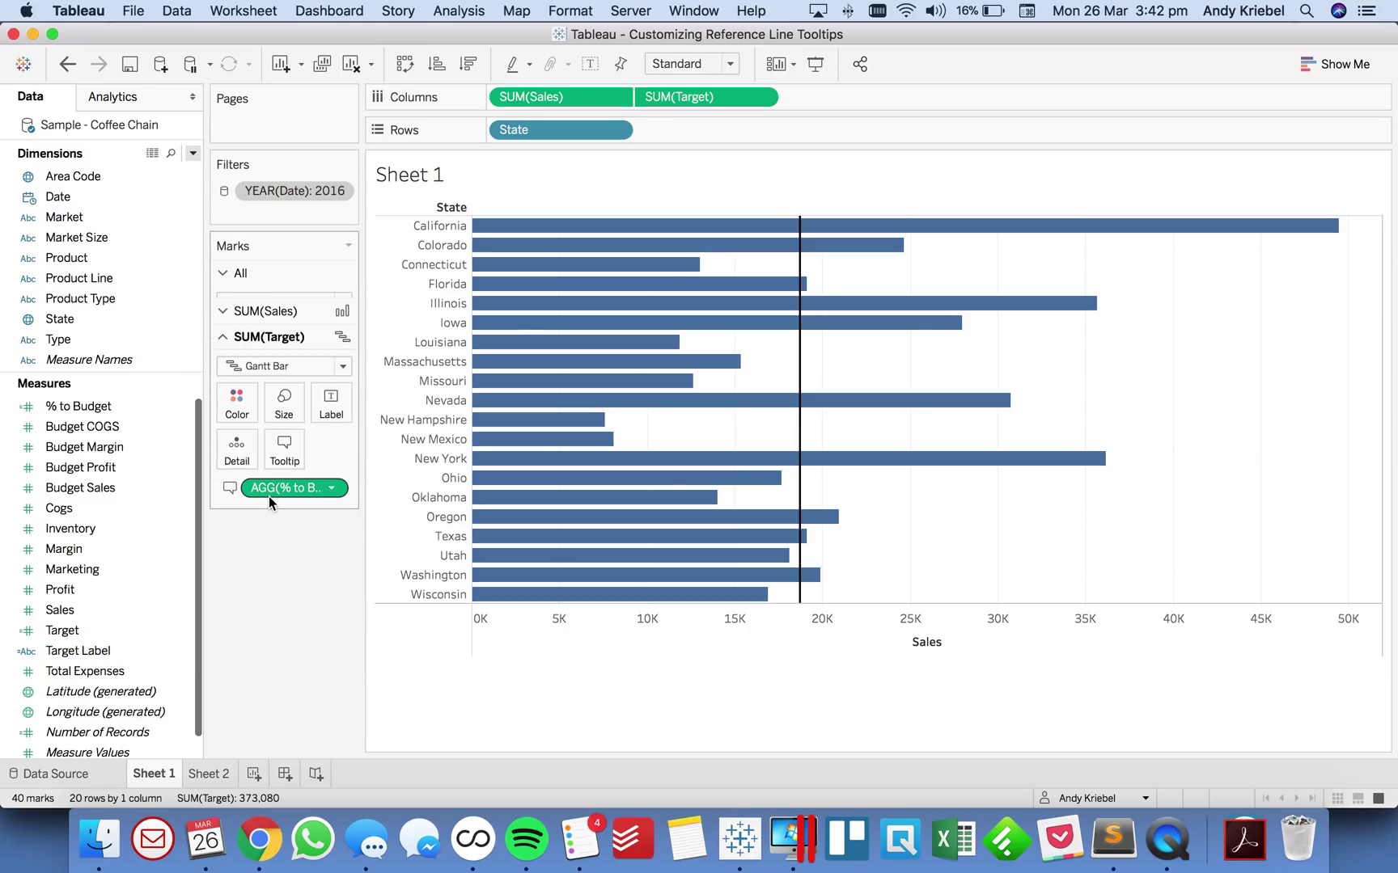
pyautogui.moveTo(81, 651); pyautogui.dragTo(327, 397)
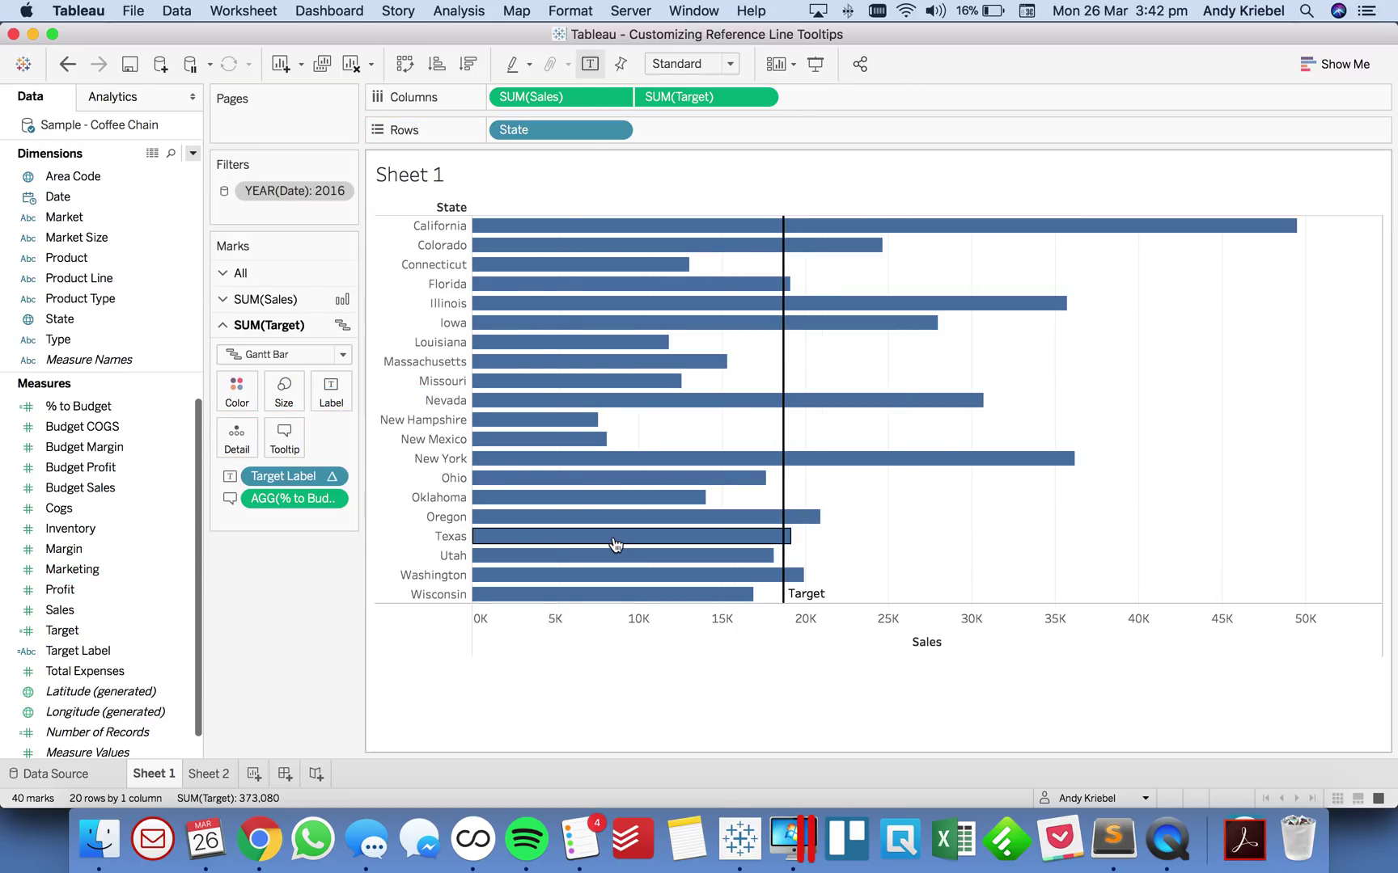
pyautogui.click(331, 476)
pyautogui.click(331, 723)
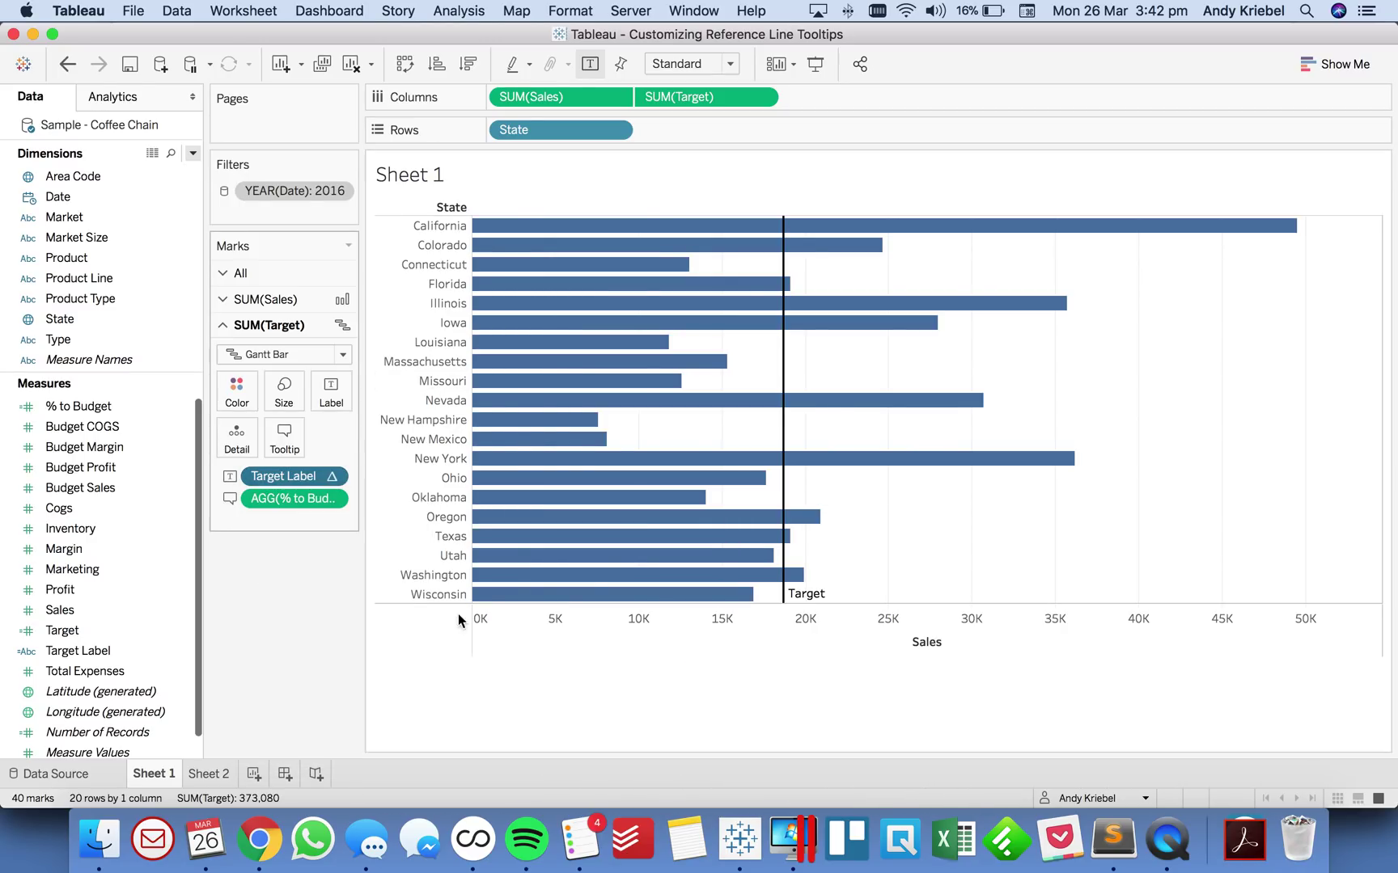
pyautogui.click(720, 313)
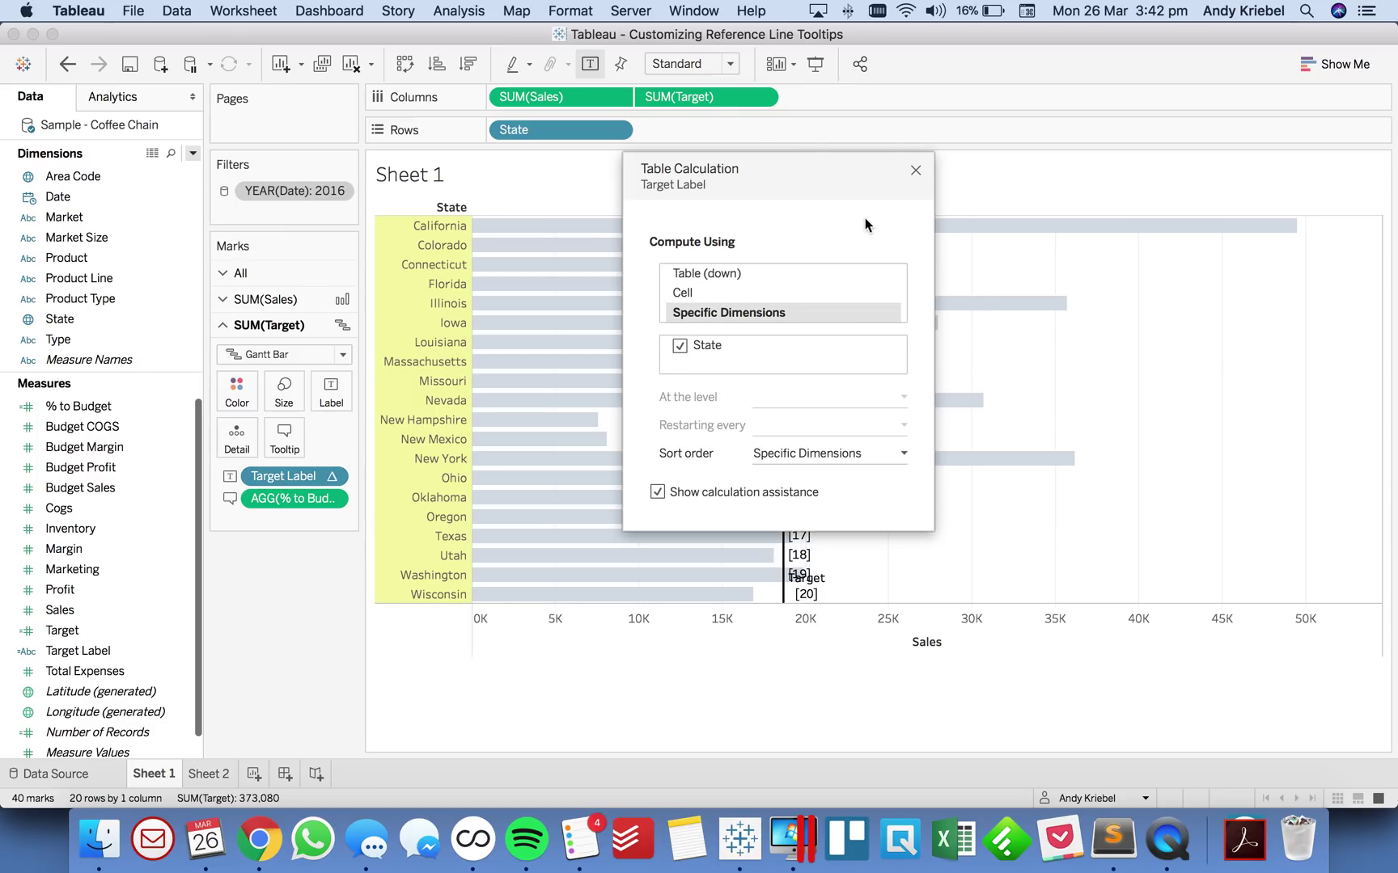
pyautogui.click(917, 173)
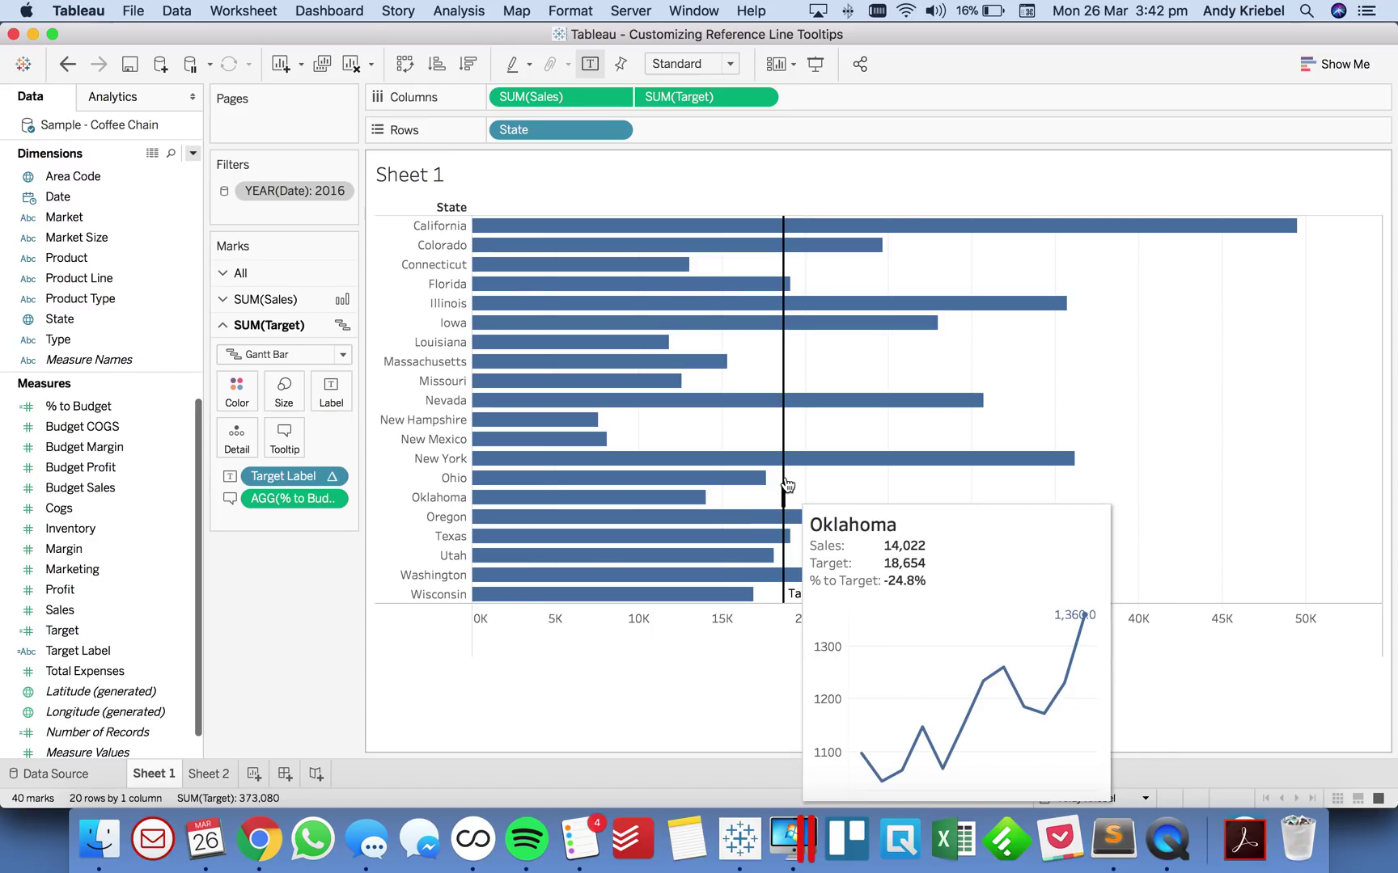
pyautogui.moveTo(784, 479)
pyautogui.moveTo(784, 431)
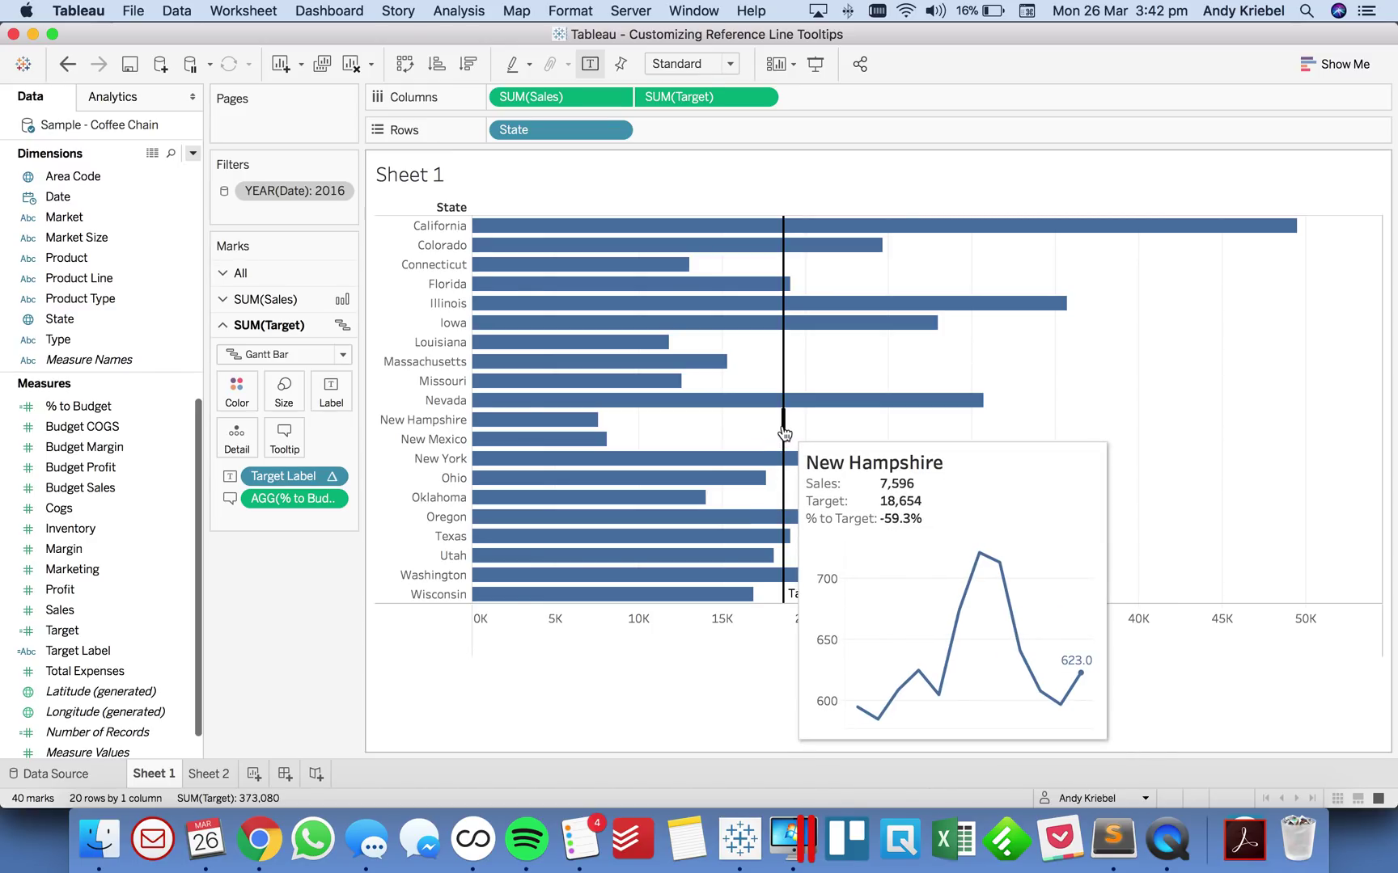